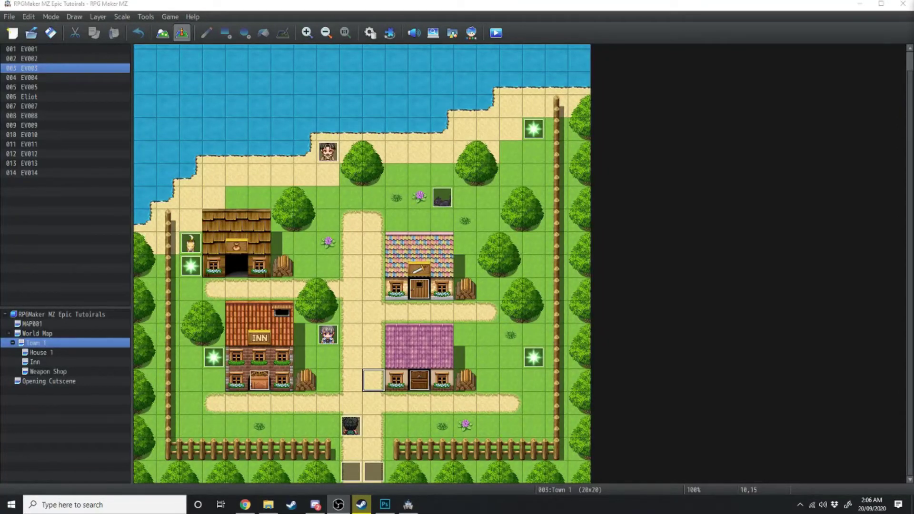
# - Delete the old green sparkle events and the fox event from the Town 1 map
pyautogui.click(529, 364)
pyautogui.click(529, 138)
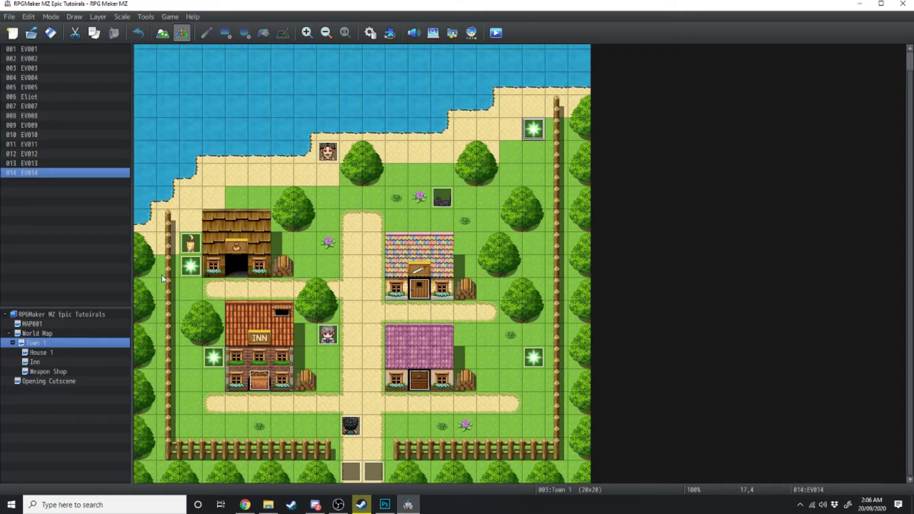
pyautogui.click(191, 266)
pyautogui.click(193, 244)
pyautogui.click(213, 355)
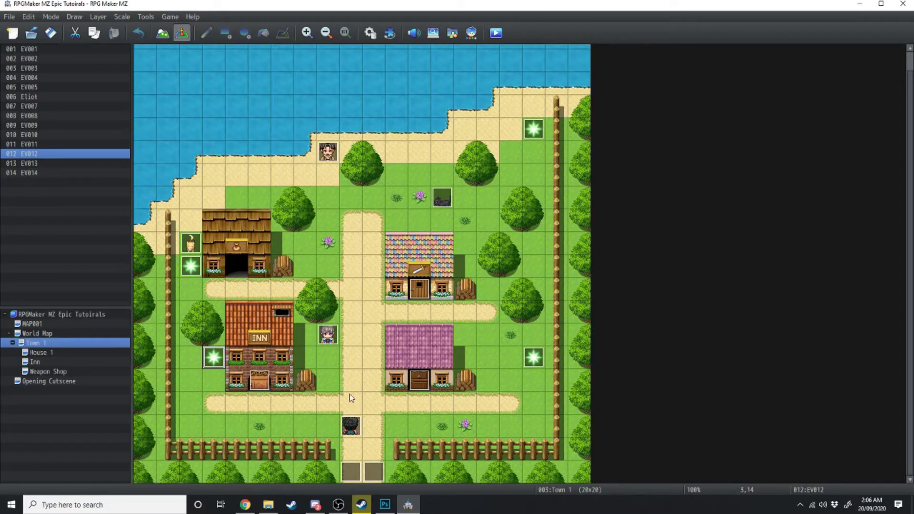
pyautogui.press('Delete')
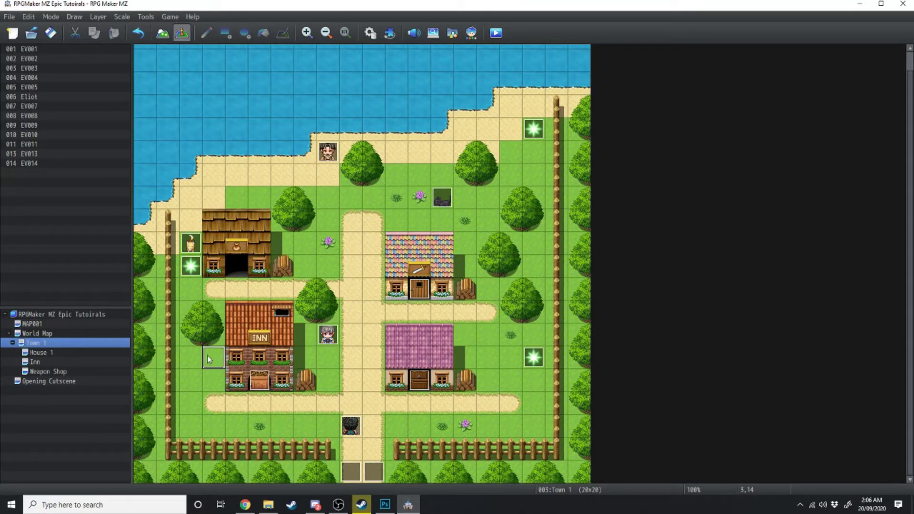
pyautogui.click(190, 244)
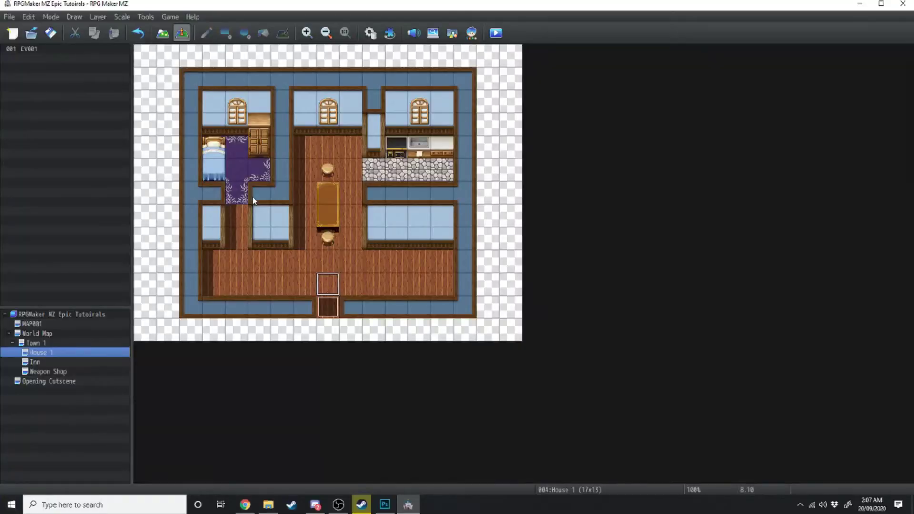
# - Create an event beside the bed in House 1 with the brown-haired girl sprite from People1 and name it Quest Giver
pyautogui.doubleClick(240, 146)
pyautogui.doubleClick(240, 295)
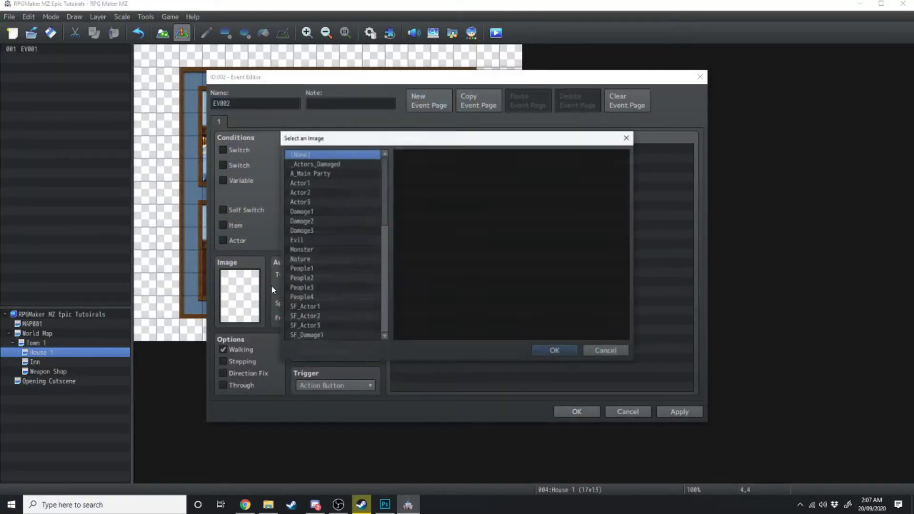
pyautogui.click(301, 259)
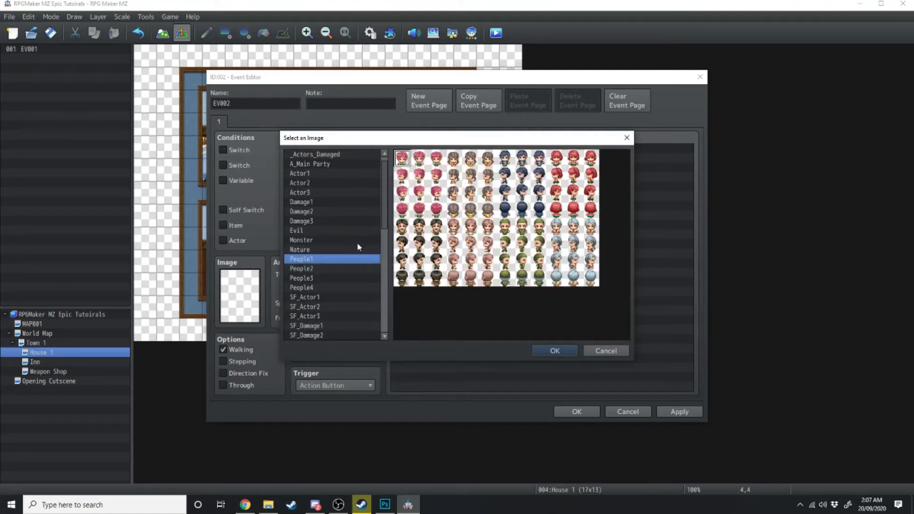
pyautogui.doubleClick(469, 161)
pyautogui.doubleClick(270, 101)
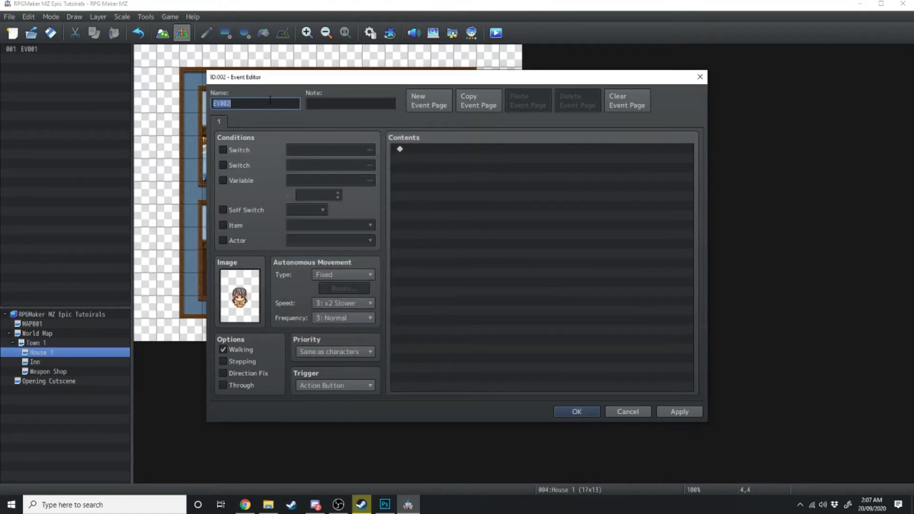
pyautogui.write('Quest Giver')
# - Add the message "I can't find my pet fox! Can you help me find him, lady?" with the girl's face, followed by Yes/No choices
pyautogui.doubleClick(442, 149)
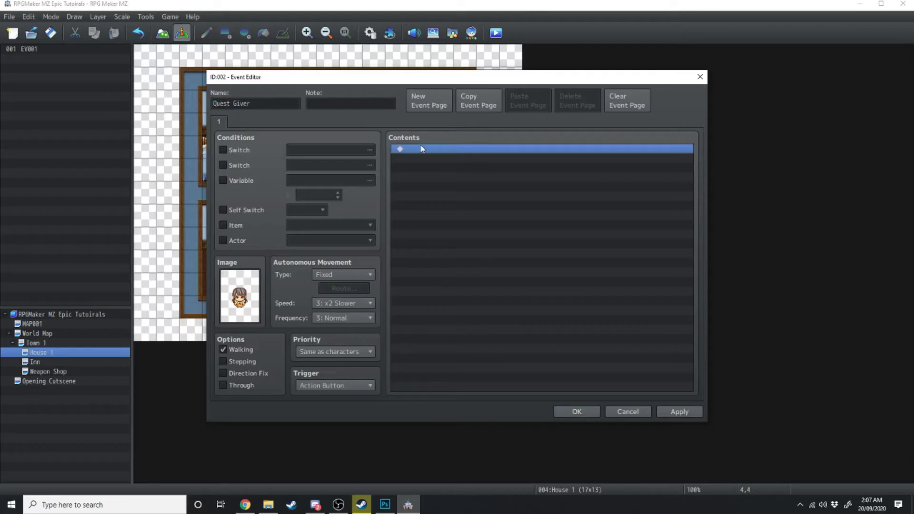
pyautogui.click(452, 151)
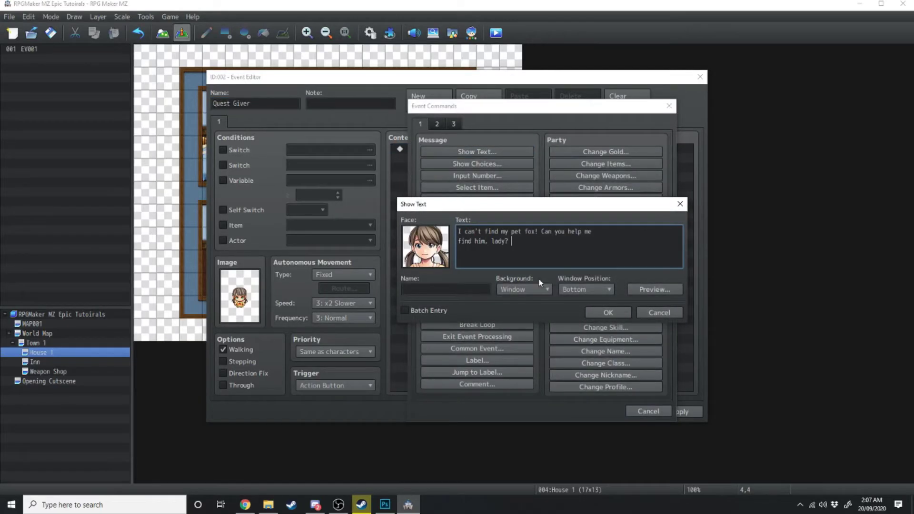
pyautogui.click(607, 312)
pyautogui.doubleClick(442, 179)
pyautogui.click(441, 173)
pyautogui.press('Return')
# - Add the replies "Awwwww, that makes me sad!" under No and "Oh! Thank you lady. I hope you find him!" under Yes
pyautogui.click(440, 209)
pyautogui.doubleClick(440, 216)
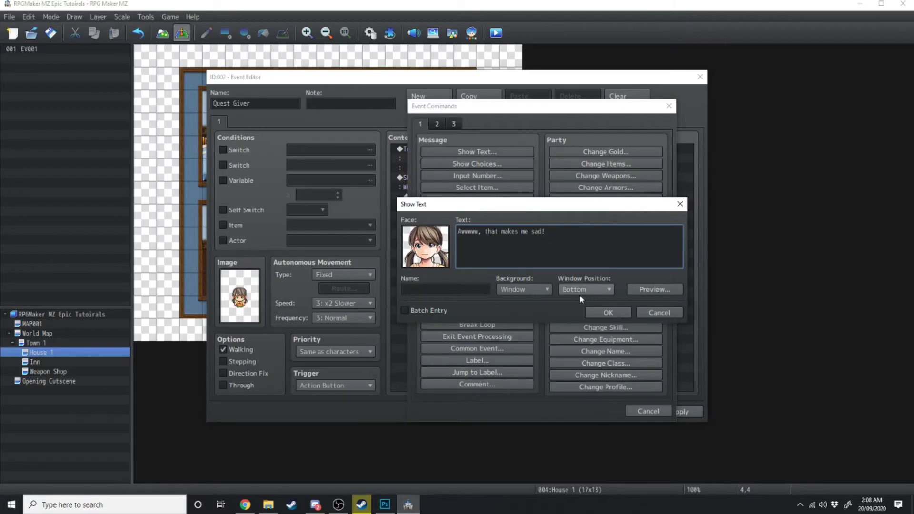
pyautogui.click(610, 312)
pyautogui.click(438, 196)
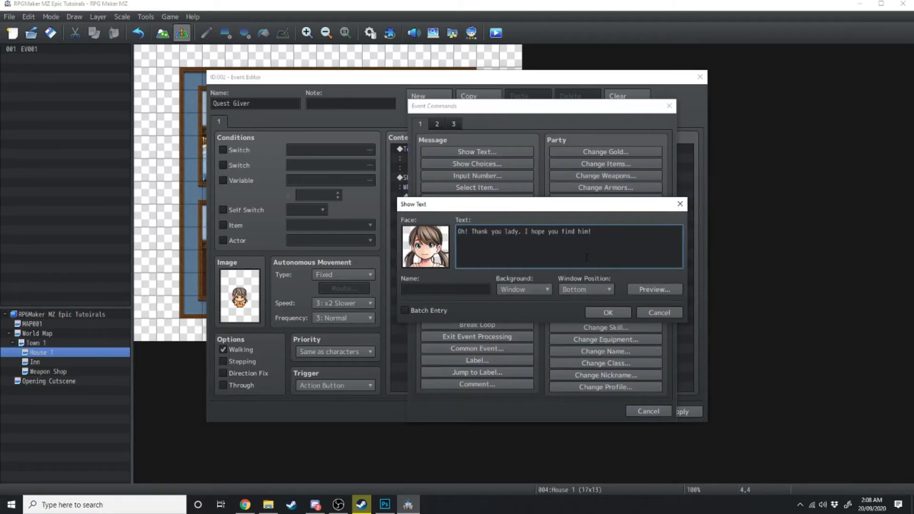
pyautogui.click(608, 310)
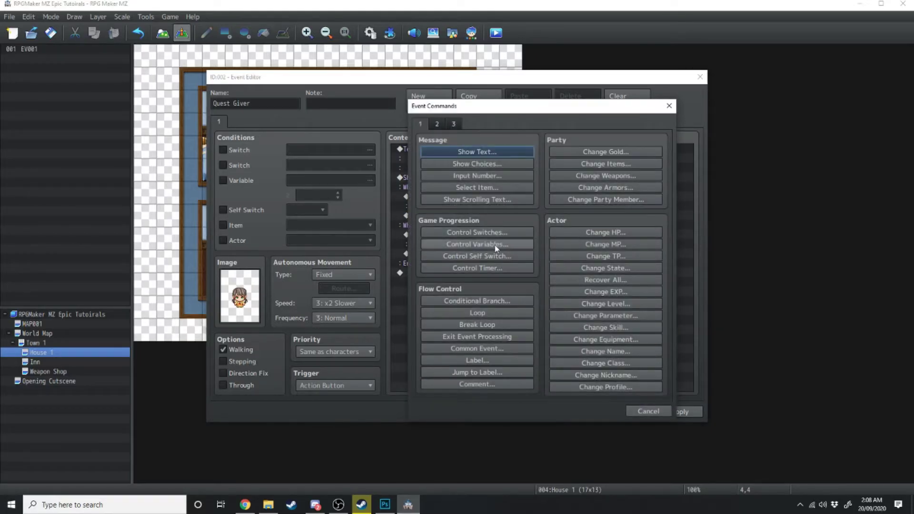
# - Add a Control Variables command in the Yes branch that sets variable 0001 Fox Quest to the constant 1
pyautogui.click(495, 245)
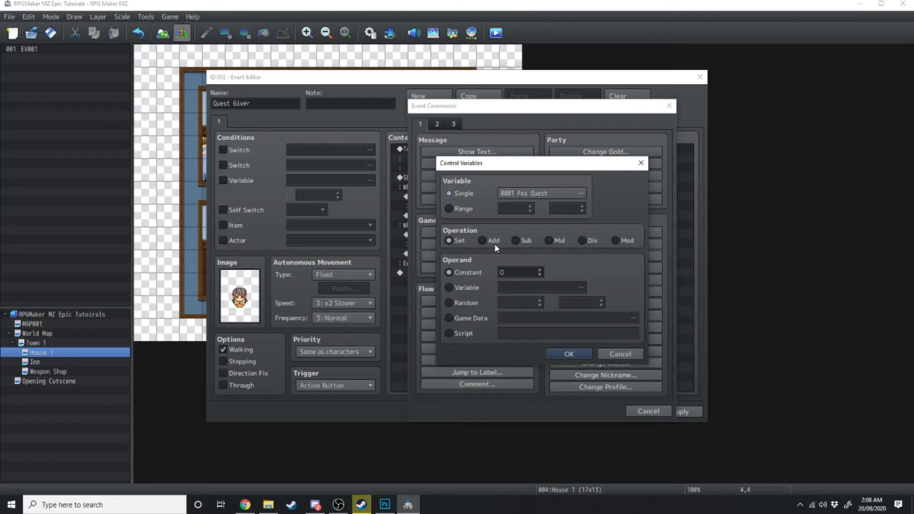
pyautogui.click(554, 194)
pyautogui.click(581, 170)
pyautogui.press('Delete')
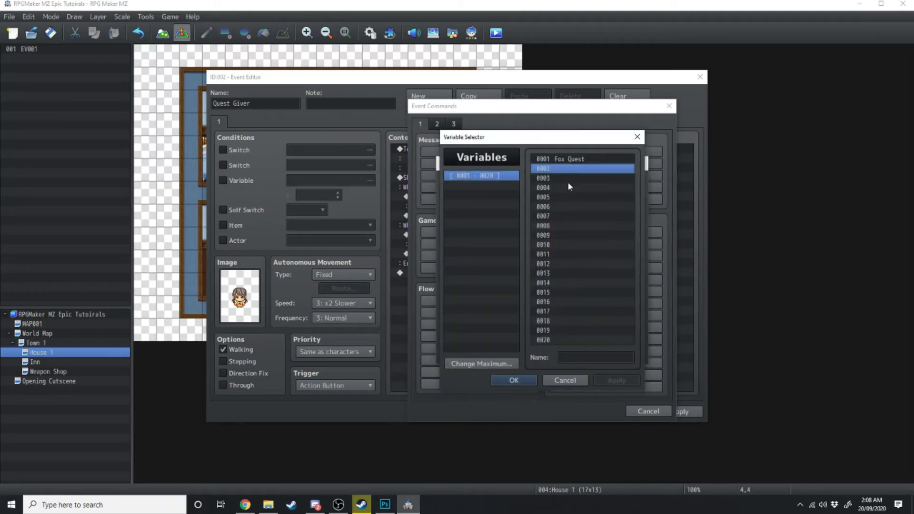
pyautogui.click(574, 160)
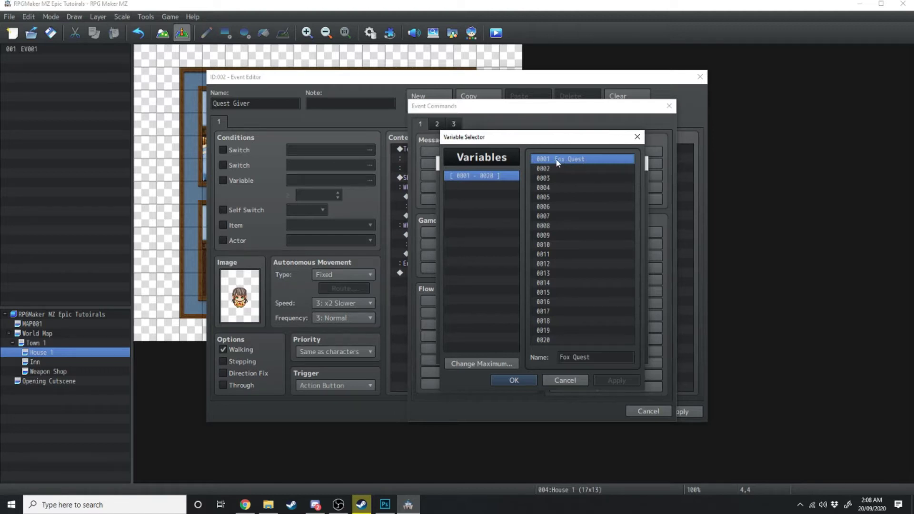
pyautogui.click(591, 357)
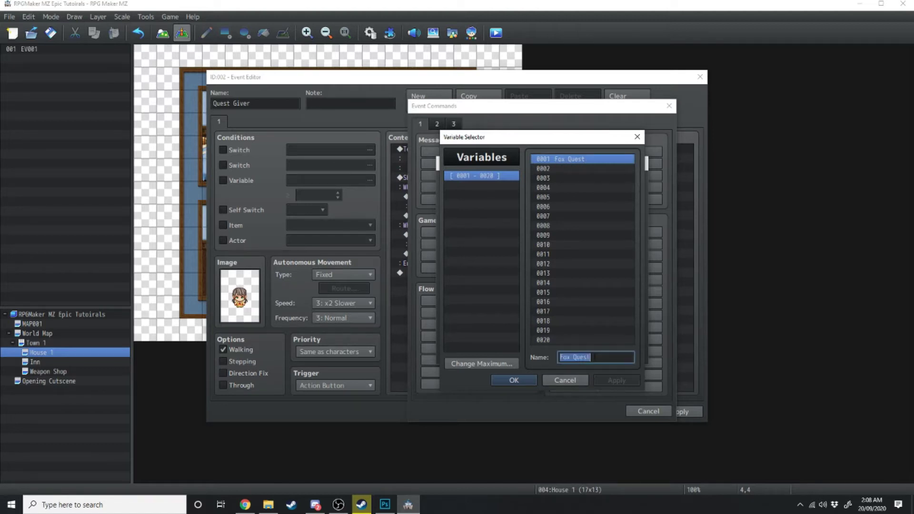
pyautogui.click(521, 381)
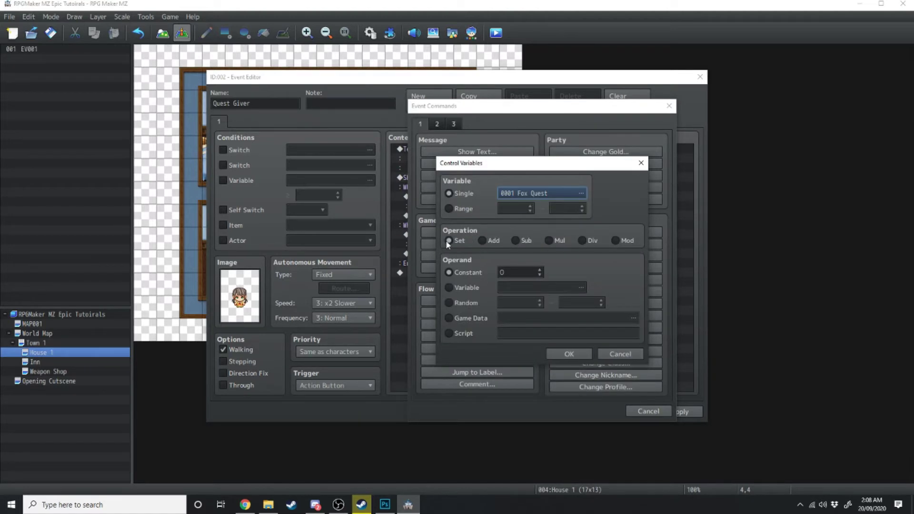
pyautogui.click(539, 270)
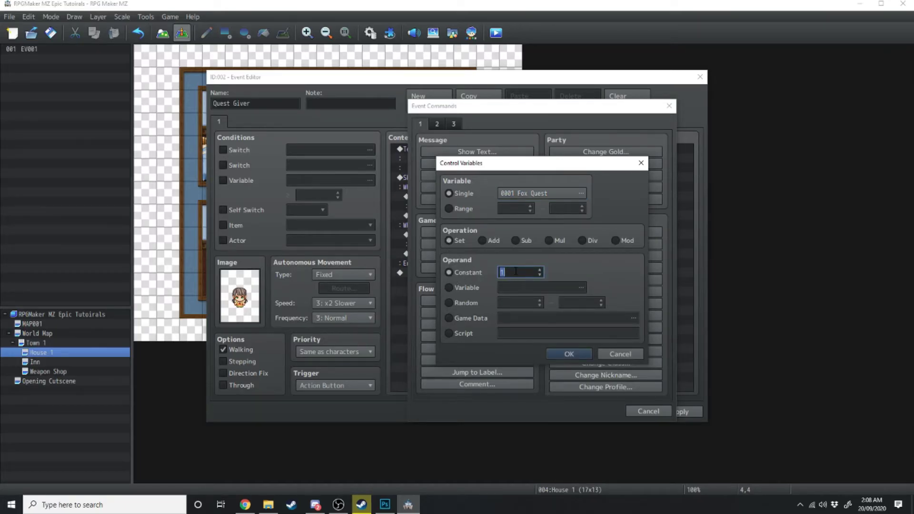
pyautogui.click(569, 354)
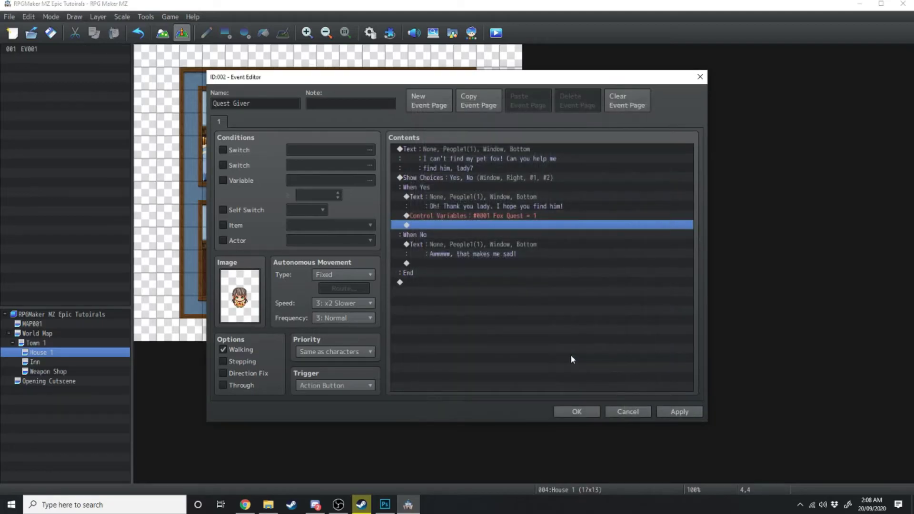
# - Add a second event page with the same girl sprite, conditioned on variable Fox Quest being at least 1
pyautogui.click(425, 101)
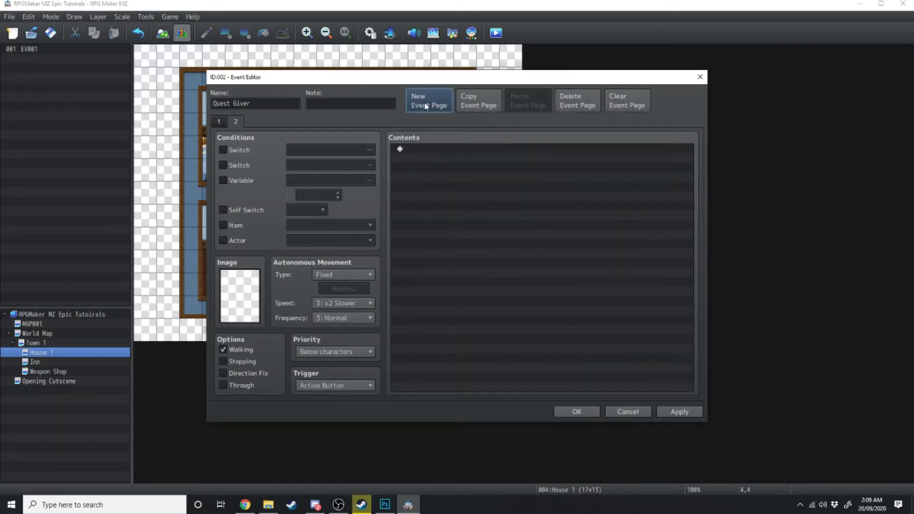
pyautogui.doubleClick(239, 295)
pyautogui.click(551, 351)
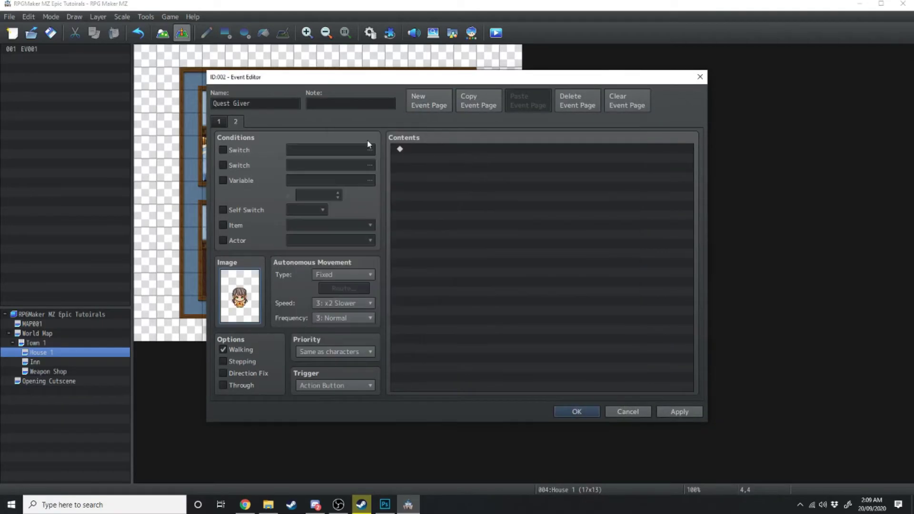
pyautogui.click(224, 181)
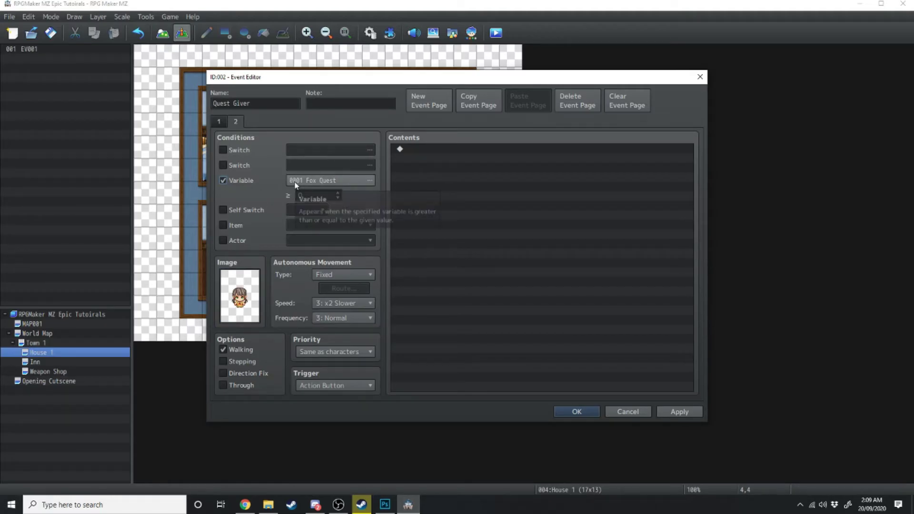
pyautogui.click(343, 179)
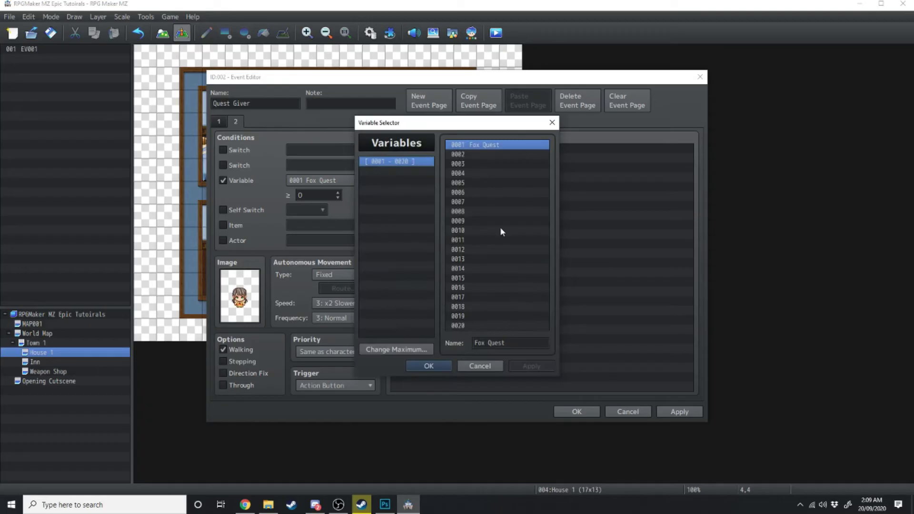
pyautogui.press('Return')
pyautogui.click(338, 192)
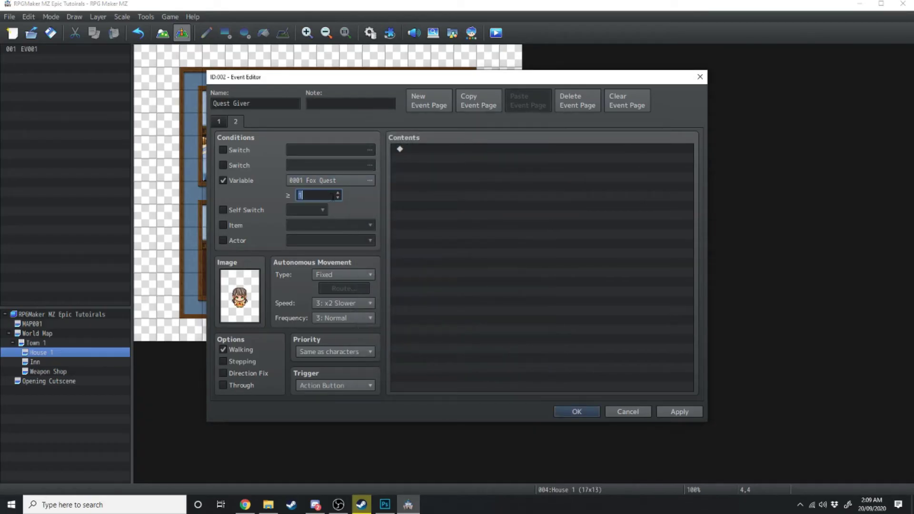
# - Add the girl's message "I hope you find him!" to the second page and save the Quest Giver event
pyautogui.click(409, 151)
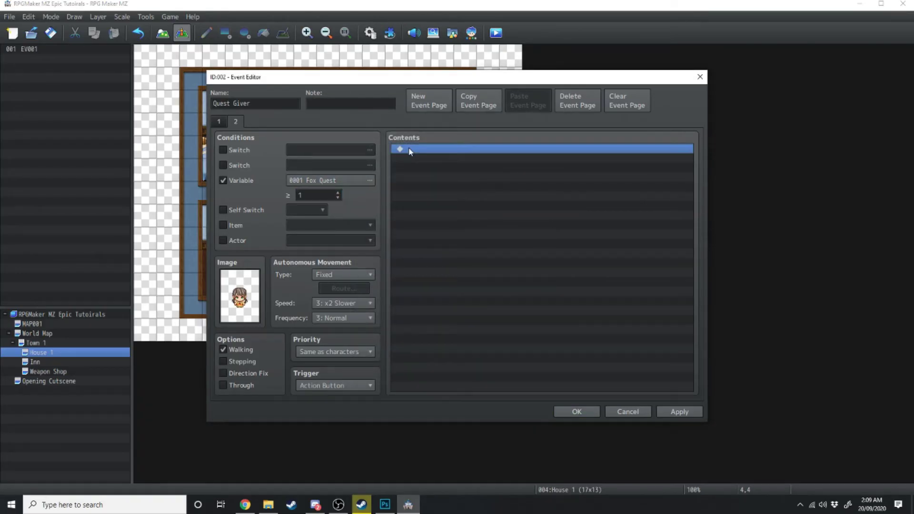
pyautogui.doubleClick(436, 154)
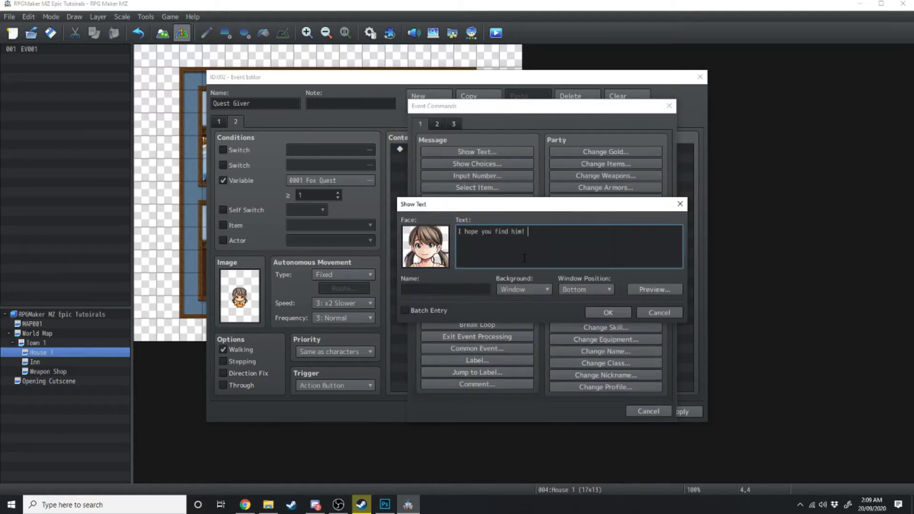
pyautogui.click(608, 312)
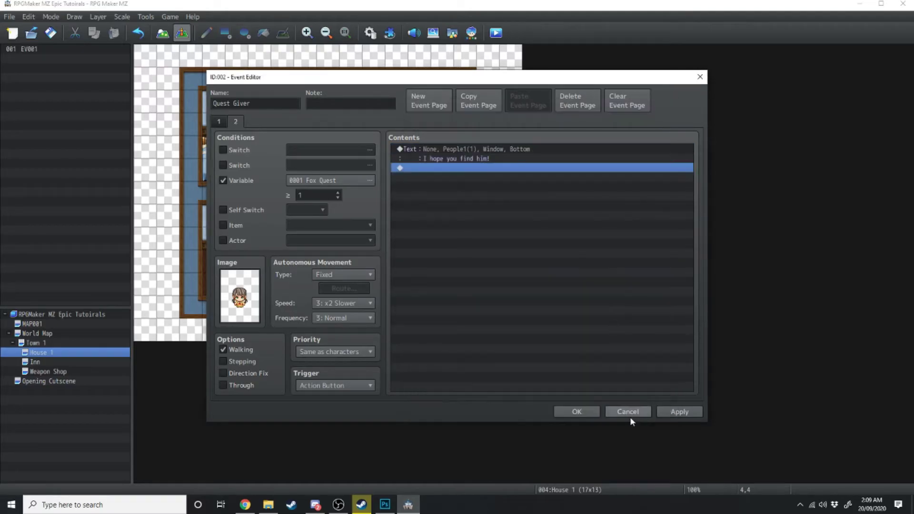
pyautogui.click(679, 411)
pyautogui.click(578, 413)
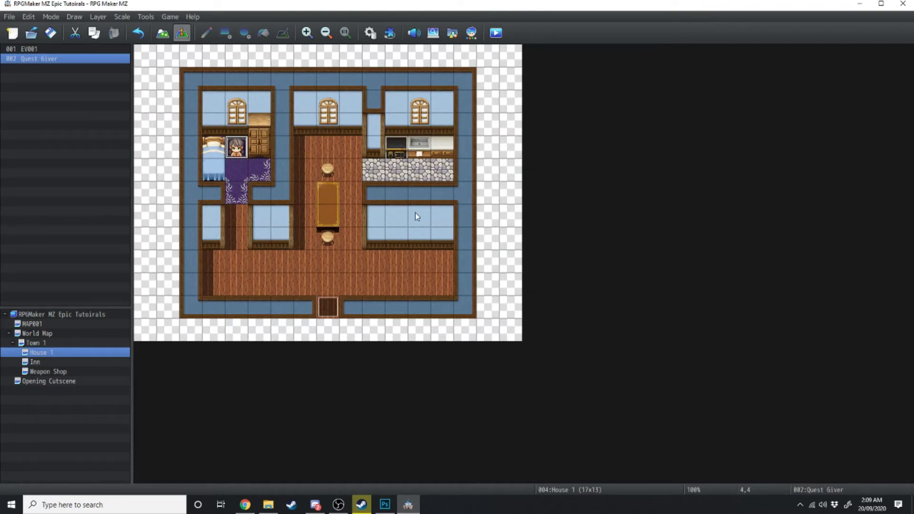
# - Create an event on the Town 1 map just beside the brown-roofed house and give it the fox sprite
pyautogui.click(50, 344)
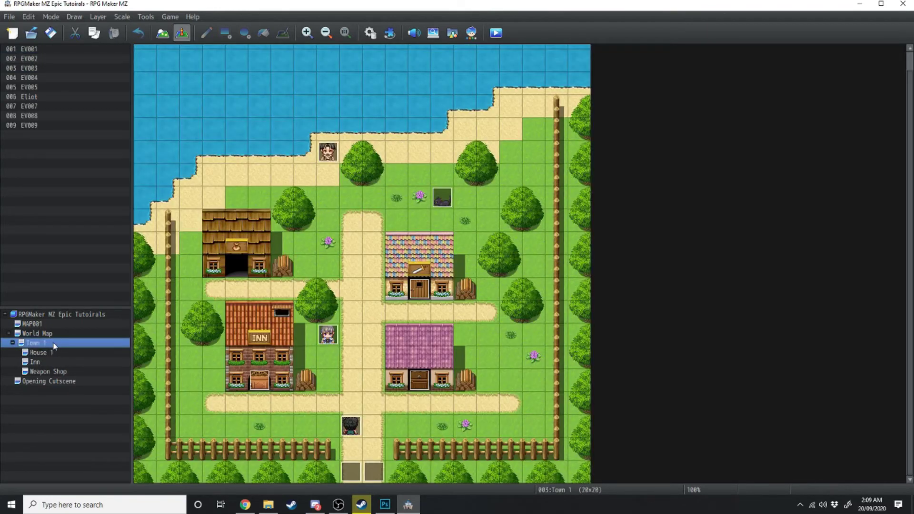
pyautogui.doubleClick(196, 271)
pyautogui.doubleClick(235, 286)
pyautogui.doubleClick(311, 259)
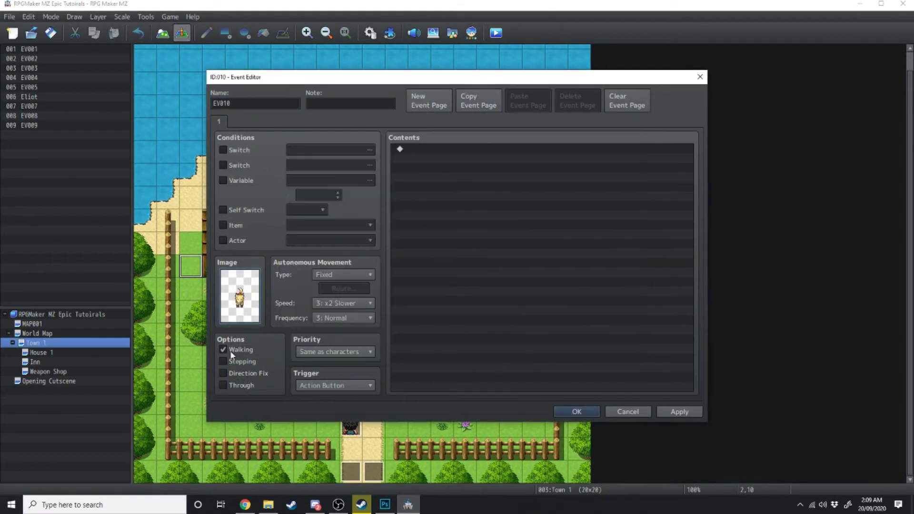
# - Enable Stepping and Direction Fix for the fox event and condition it on variable Fox Quest being at least 1
pyautogui.click(223, 361)
pyautogui.click(223, 373)
pyautogui.click(671, 412)
pyautogui.click(223, 181)
pyautogui.click(338, 192)
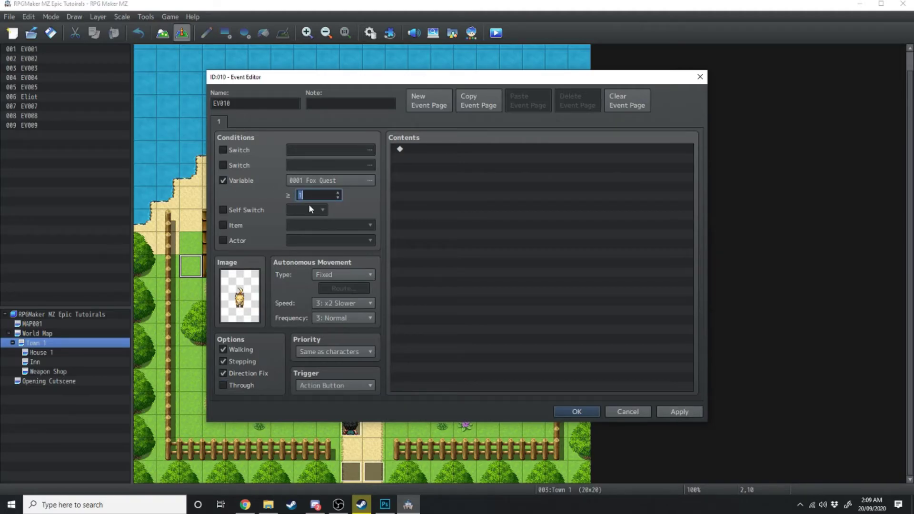
# - Add the message "This must be that brats fox! Lets get it back to her." with the Asheula face to the fox event
pyautogui.doubleClick(408, 149)
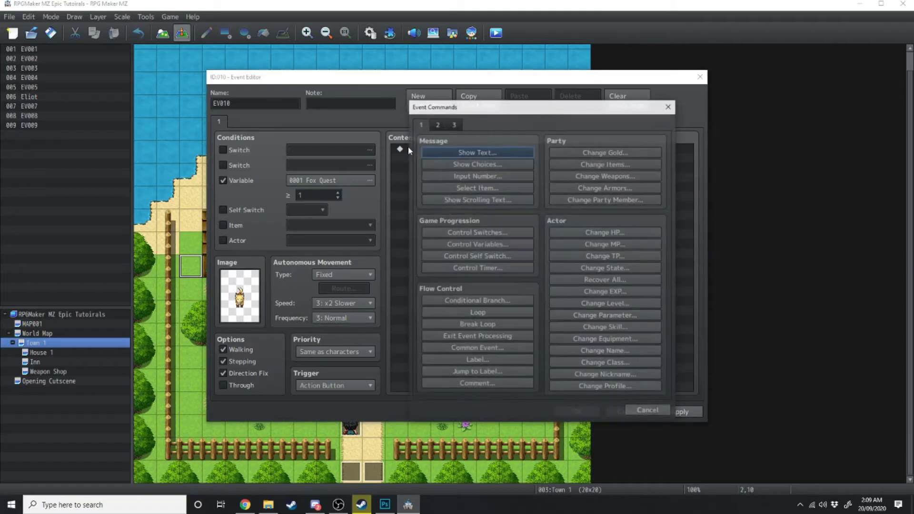
pyautogui.click(477, 151)
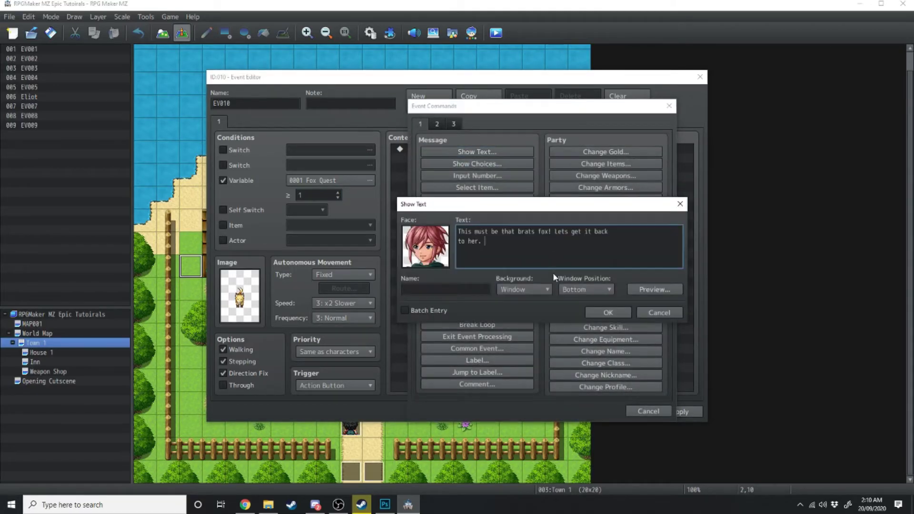
pyautogui.click(607, 310)
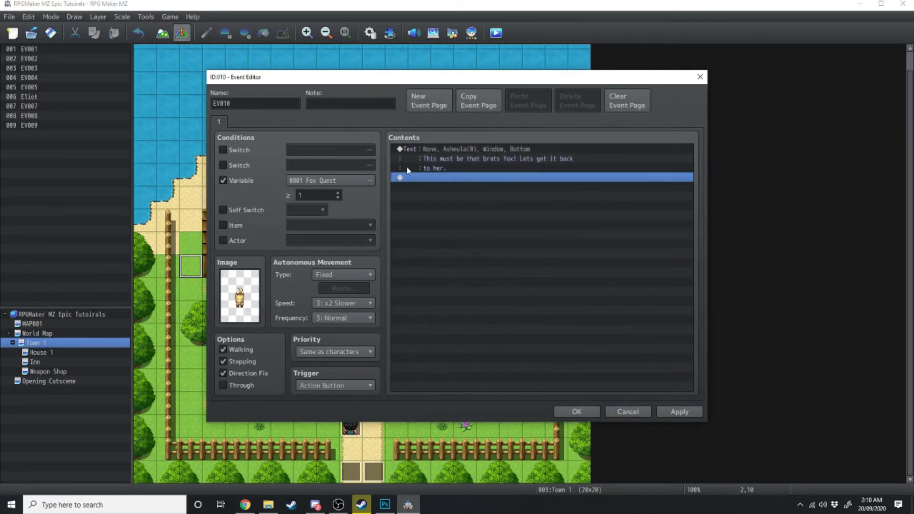
# - Add the Item1 sound effect after the fox event's Asheula message
pyautogui.doubleClick(420, 180)
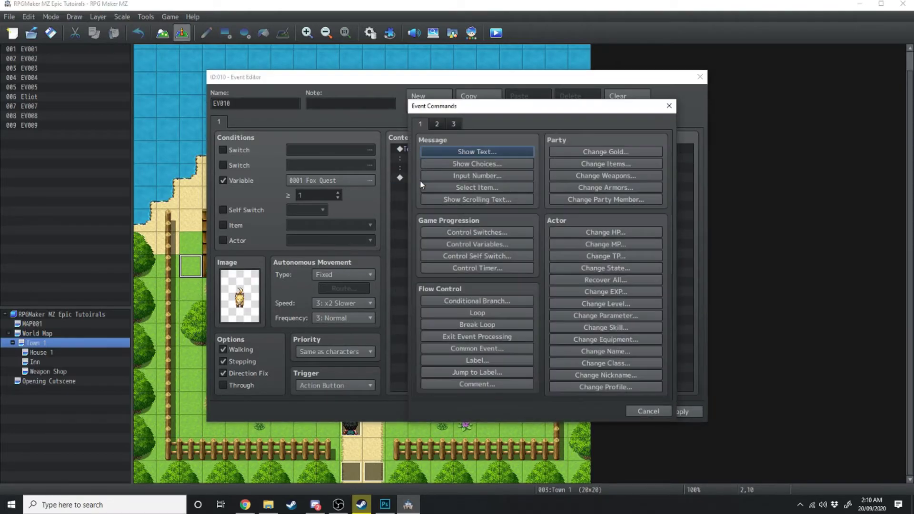
pyautogui.click(436, 123)
pyautogui.click(585, 361)
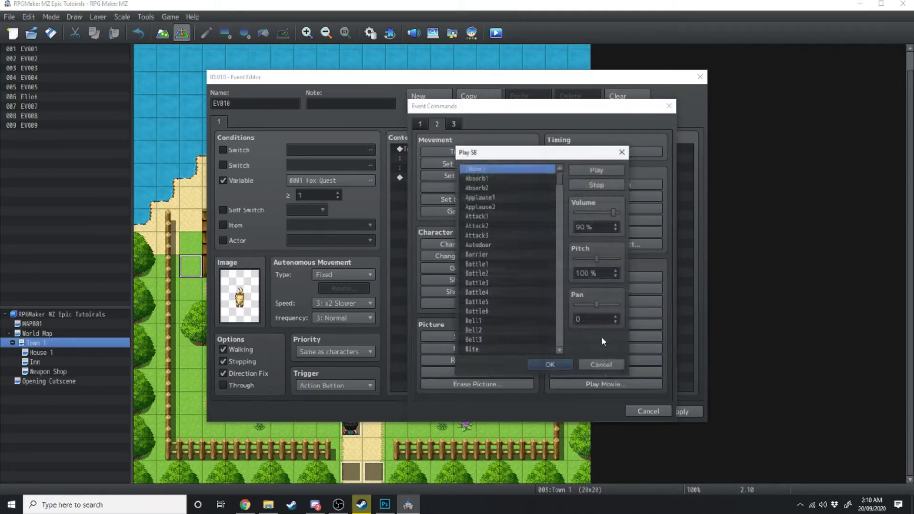
pyautogui.moveTo(560, 181); pyautogui.dragTo(558, 260)
pyautogui.click(480, 276)
pyautogui.click(550, 364)
# - Add the faceless message "You've just kidnapped a domesticated fox." with a Dim background and Middle window position
pyautogui.click(419, 123)
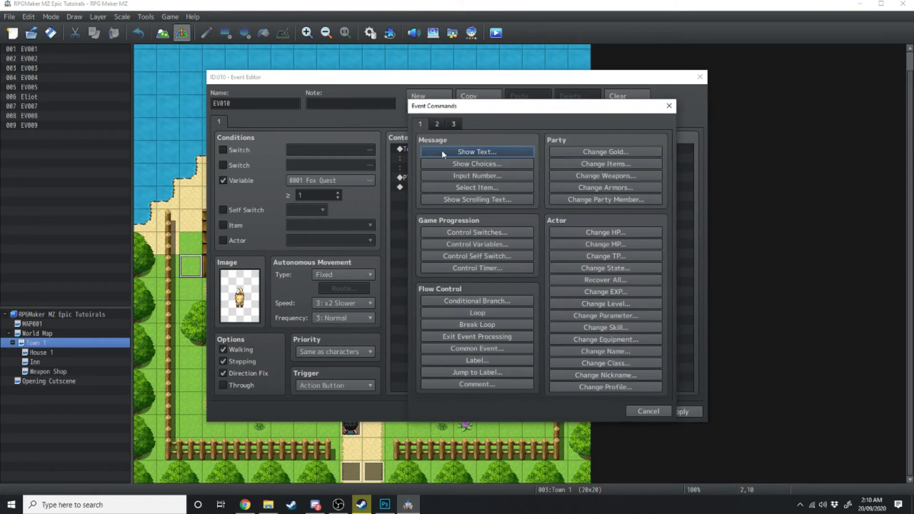
pyautogui.click(477, 151)
pyautogui.click(524, 289)
pyautogui.click(524, 310)
pyautogui.click(572, 289)
pyautogui.click(586, 308)
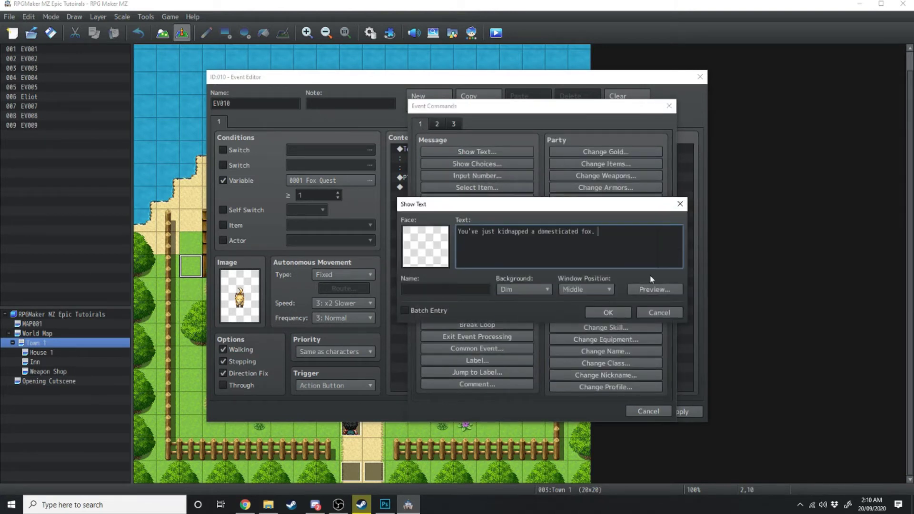
pyautogui.click(607, 310)
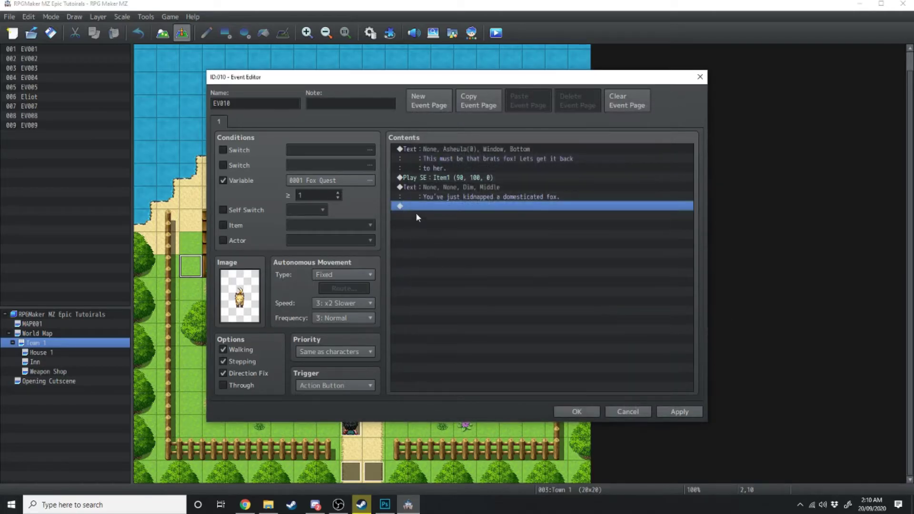
# - Add a Control Variables command to the fox event that sets Fox Quest to the constant 2
pyautogui.doubleClick(442, 210)
pyautogui.click(477, 244)
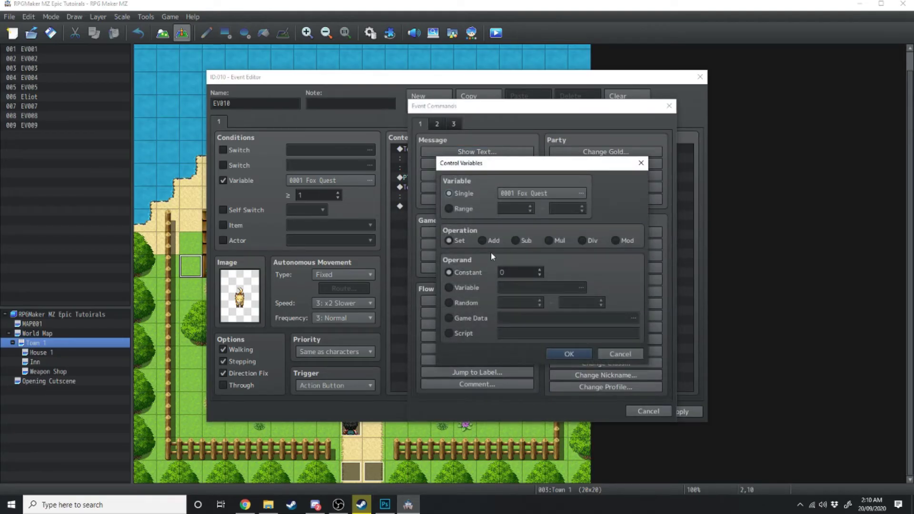
pyautogui.click(539, 270)
pyautogui.click(540, 269)
pyautogui.click(566, 353)
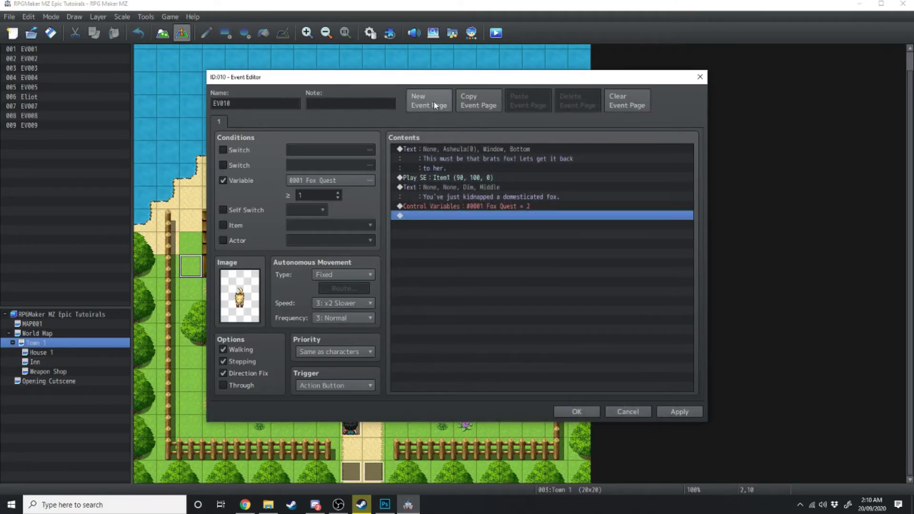
# - Add a blank second page to the fox event, conditioned on Fox Quest being at least 2, and save the event
pyautogui.click(433, 102)
pyautogui.click(223, 181)
pyautogui.click(338, 195)
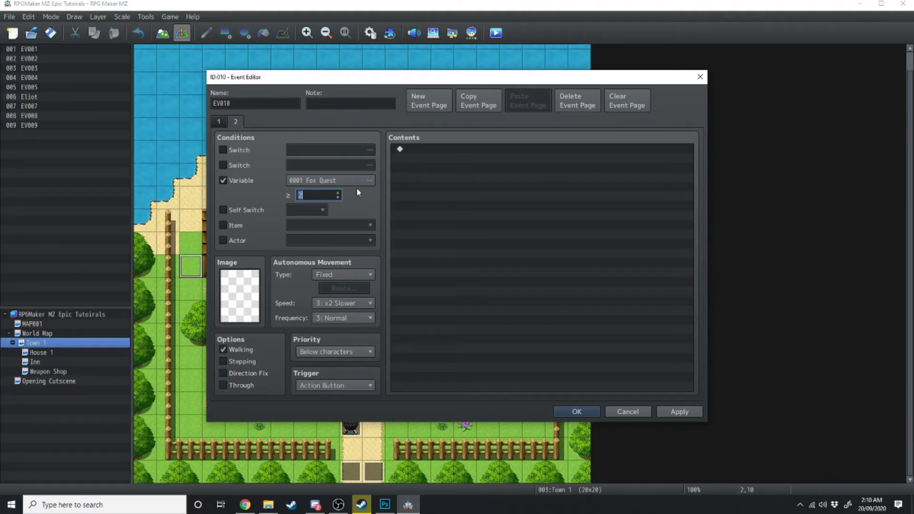
pyautogui.click(572, 411)
# - On the House 1 map, add a third page to the Quest Giver event and give it the girl's People1 sprite
pyautogui.click(36, 354)
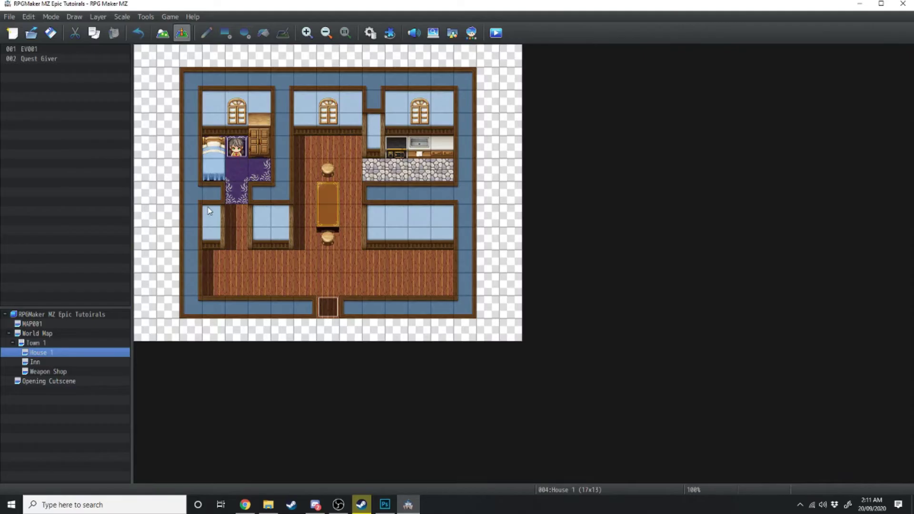
pyautogui.doubleClick(238, 147)
pyautogui.click(236, 122)
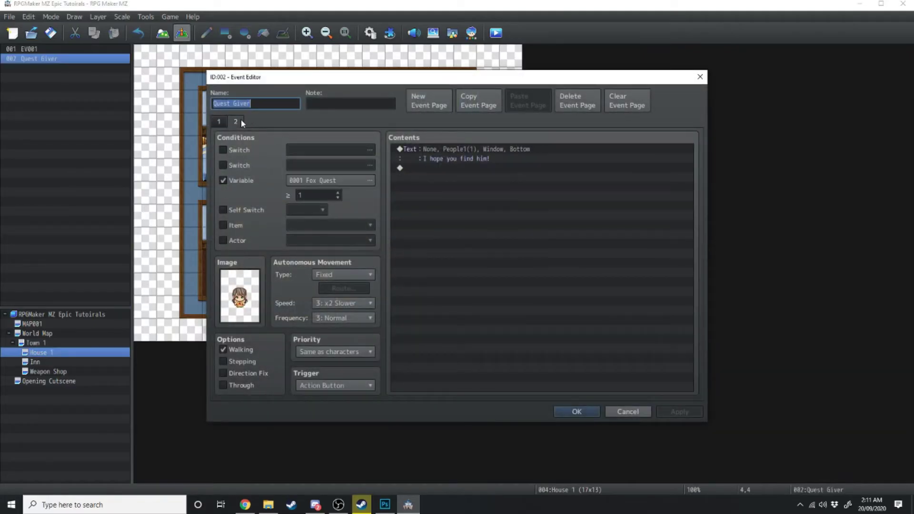
pyautogui.click(429, 101)
pyautogui.doubleClick(242, 307)
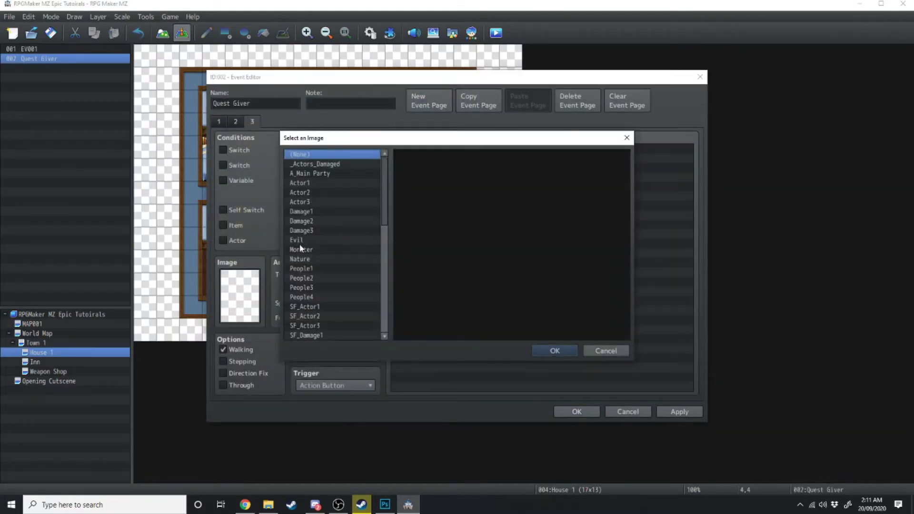
pyautogui.click(304, 268)
pyautogui.doubleClick(473, 159)
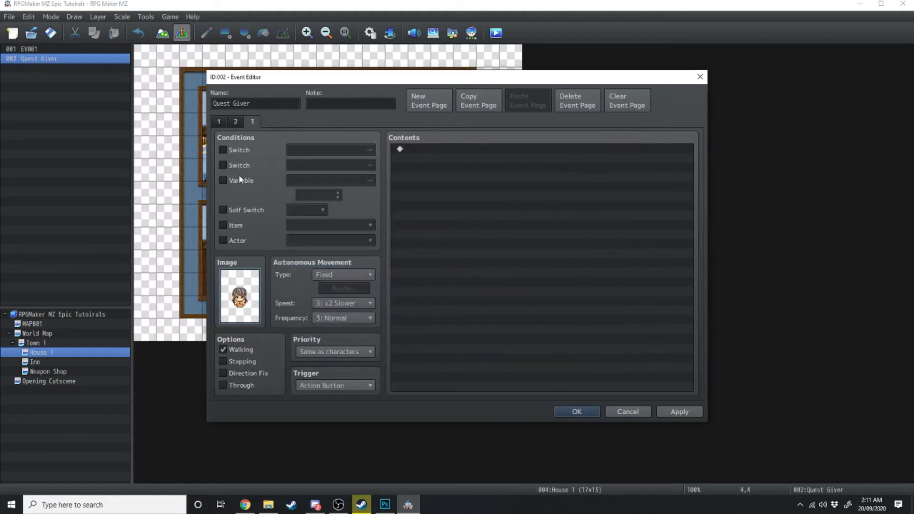
# - Condition the Quest Giver's third page on variable Fox Quest being at least 2
pyautogui.click(224, 180)
pyautogui.click(338, 193)
pyautogui.press('Tab')
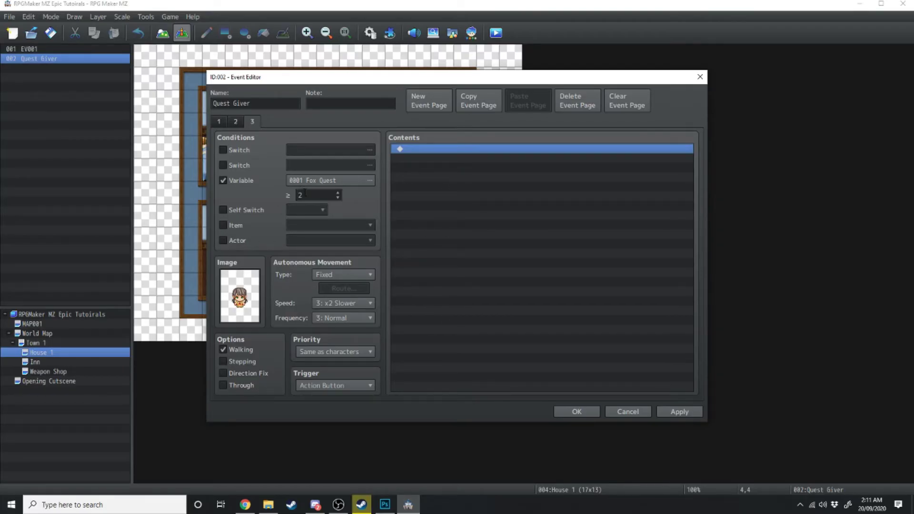
# - Add the message "Thank you for helping me find him!" with the girl's face to the third page
pyautogui.doubleClick(458, 148)
pyautogui.click(457, 150)
pyautogui.doubleClick(425, 234)
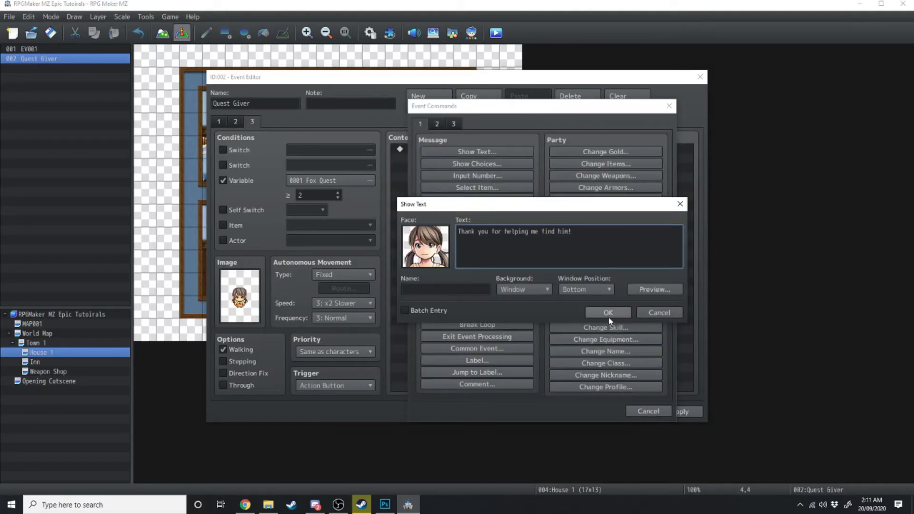
pyautogui.click(608, 313)
# - Add the faceless message "You've just un kidnapped the fox." with Dim background and Middle position, and save the Quest Giver event
pyautogui.click(524, 289)
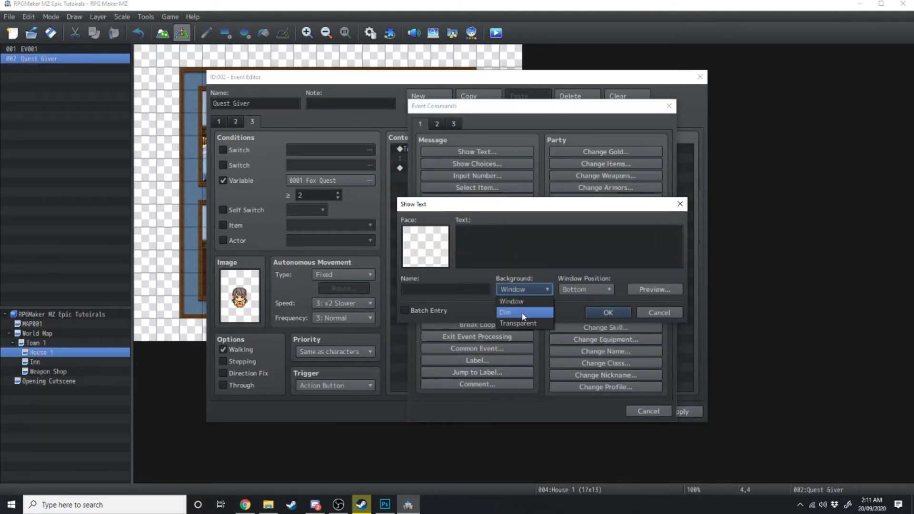
pyautogui.click(585, 289)
pyautogui.click(583, 314)
pyautogui.click(543, 243)
pyautogui.write("You've just un kidnapped the fox.")
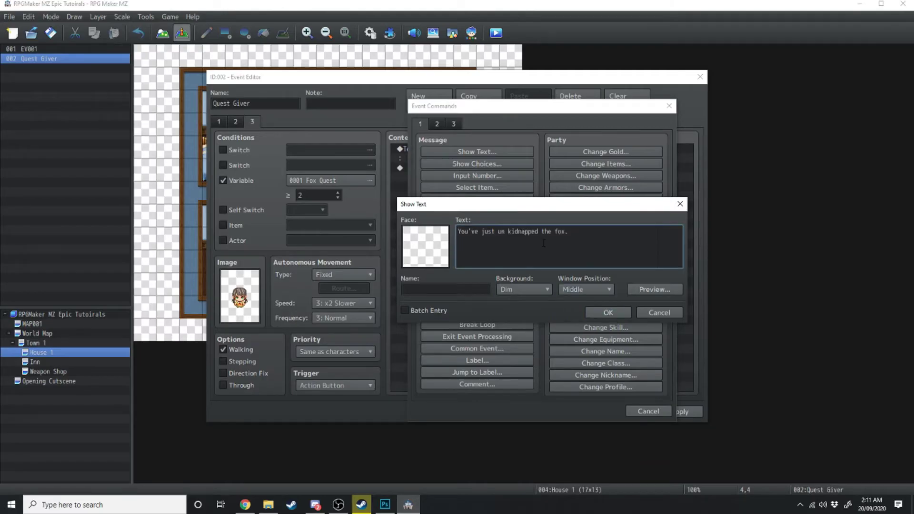
pyautogui.click(607, 313)
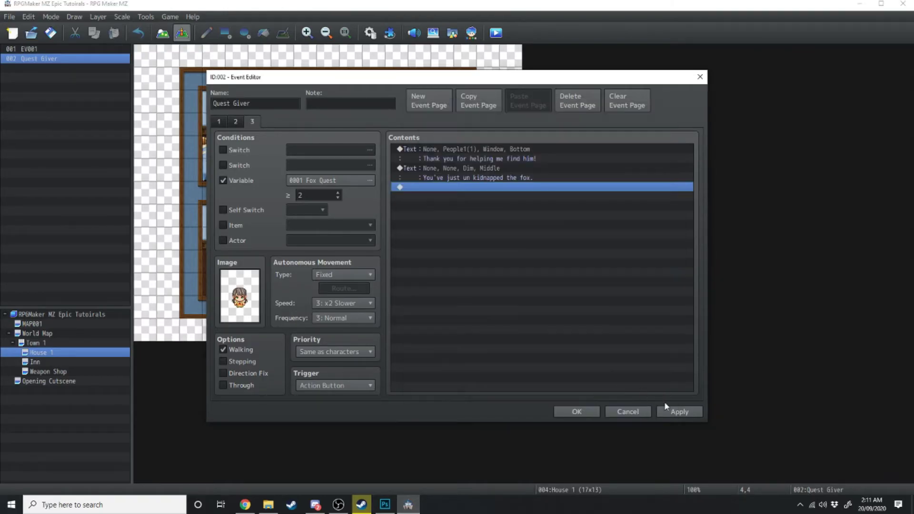
pyautogui.click(575, 411)
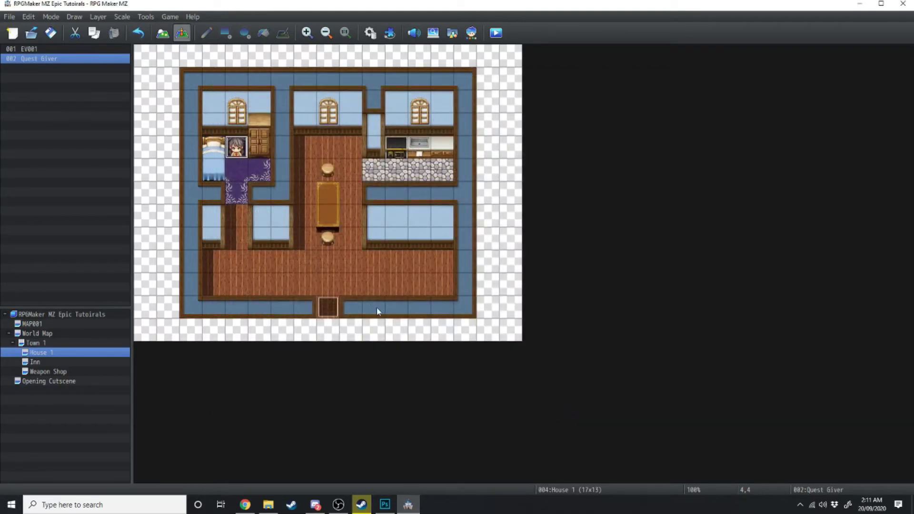
# - Create an event named Man on the floor tile just inside the House 1 entrance
pyautogui.doubleClick(326, 286)
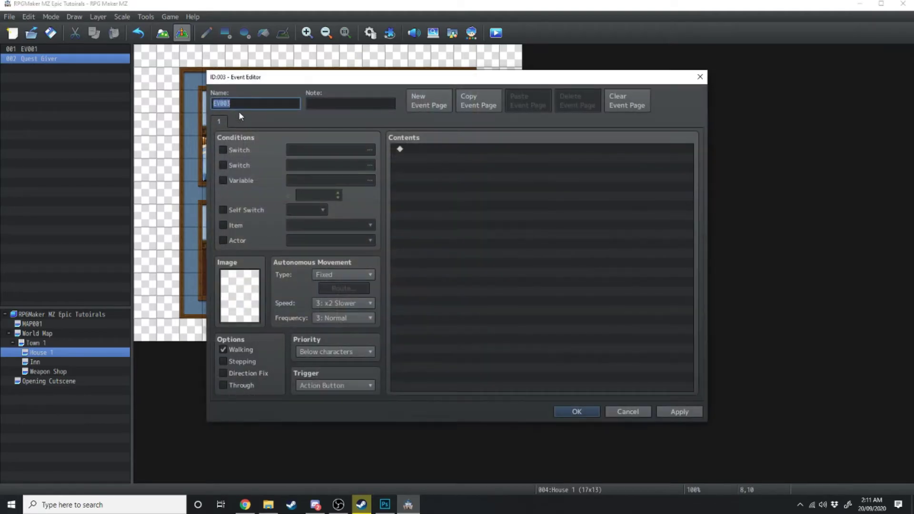
pyautogui.press('Return')
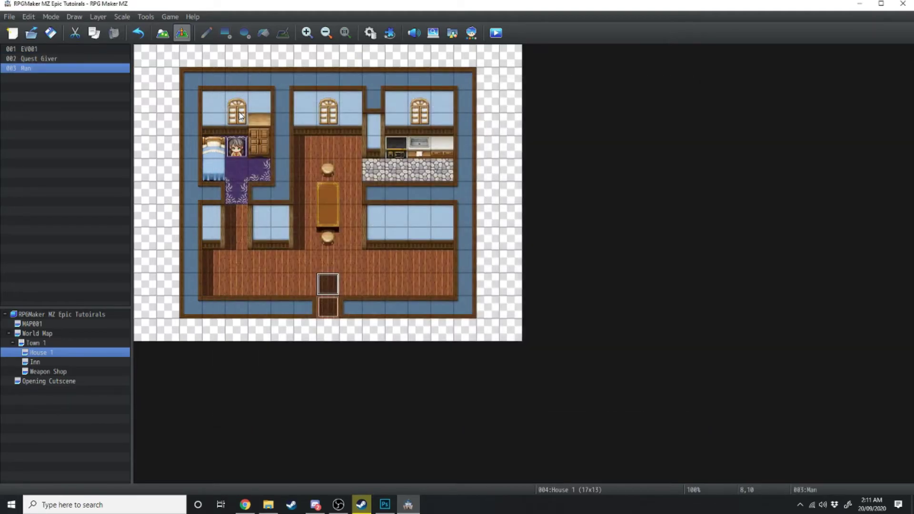
# - Start a Set Movement Route command targeting the Man event at the end of the Quest Giver's third page
pyautogui.doubleClick(234, 148)
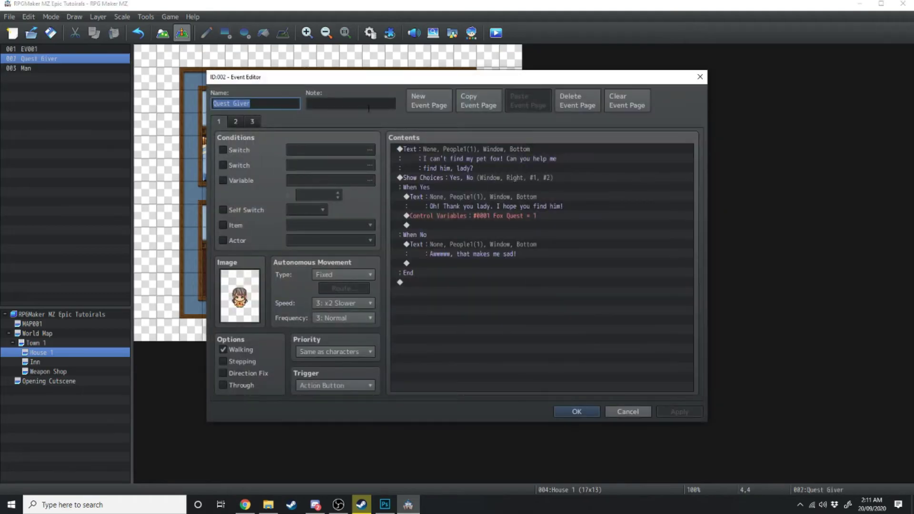
pyautogui.moveTo(342, 77); pyautogui.dragTo(579, 62)
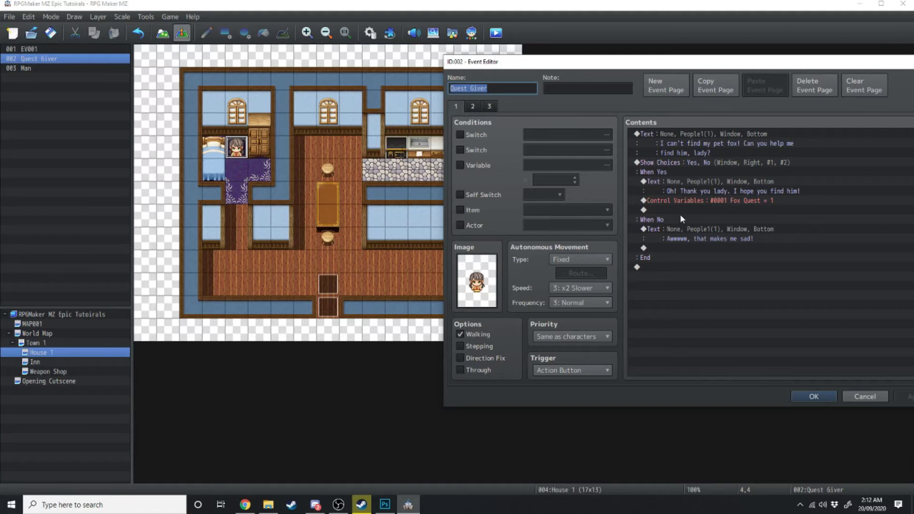
pyautogui.click(488, 107)
pyautogui.doubleClick(678, 177)
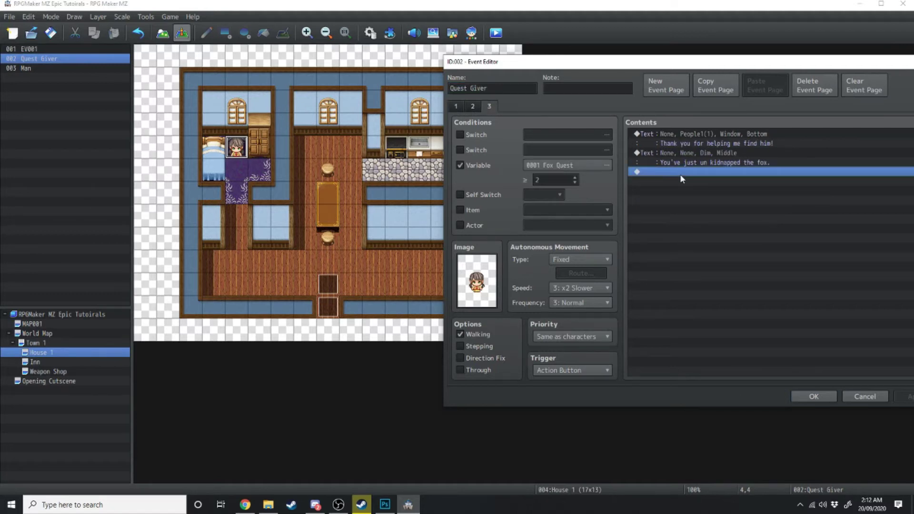
pyautogui.click(673, 112)
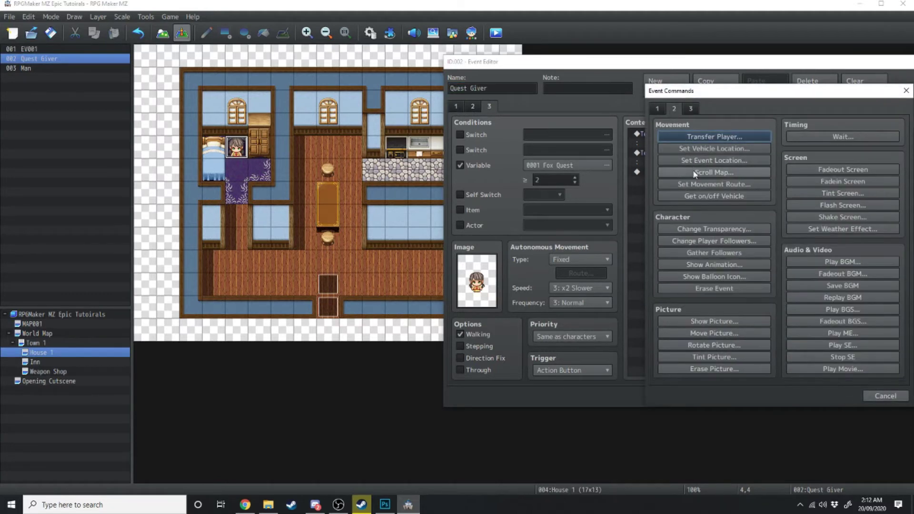
pyautogui.click(692, 184)
pyautogui.click(547, 149)
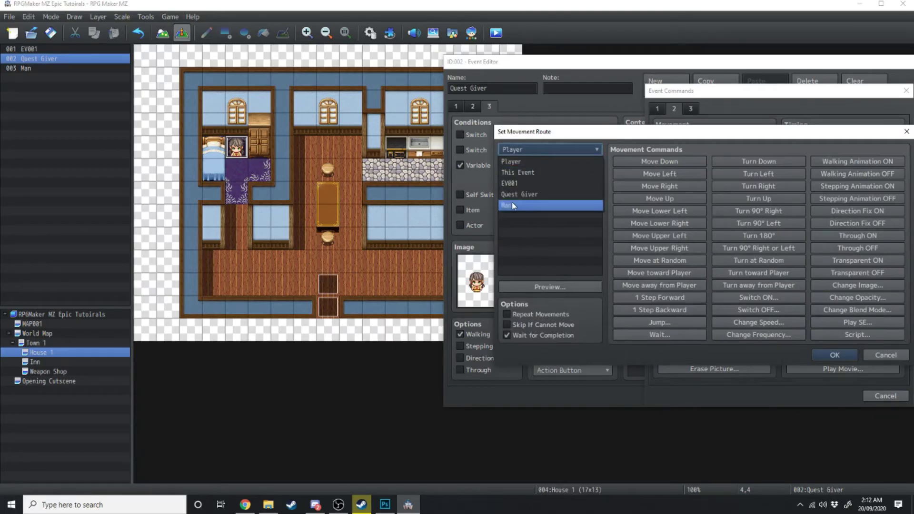
pyautogui.click(511, 205)
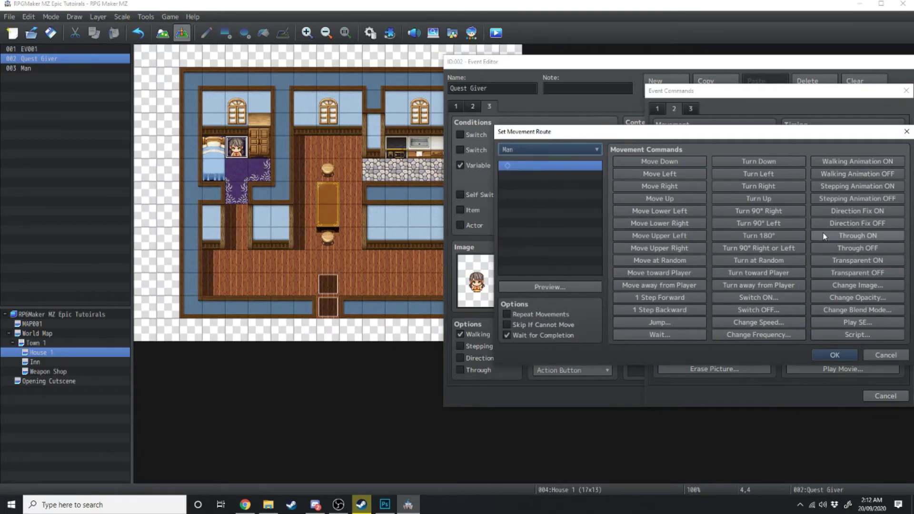
# - Build the start of the Man's route with Turn Up followed by an image change to the People1(4) man sprite
pyautogui.click(871, 292)
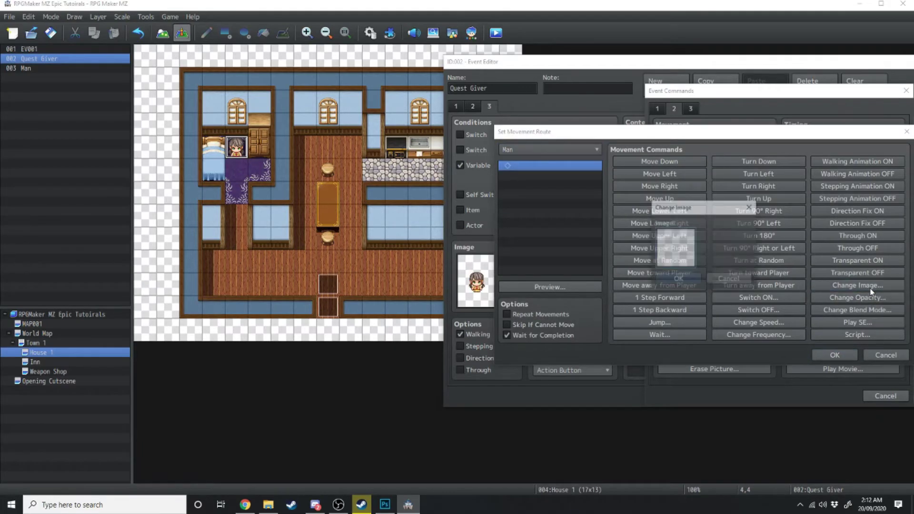
pyautogui.doubleClick(683, 262)
pyautogui.click(567, 269)
pyautogui.doubleClick(666, 232)
pyautogui.press('Return')
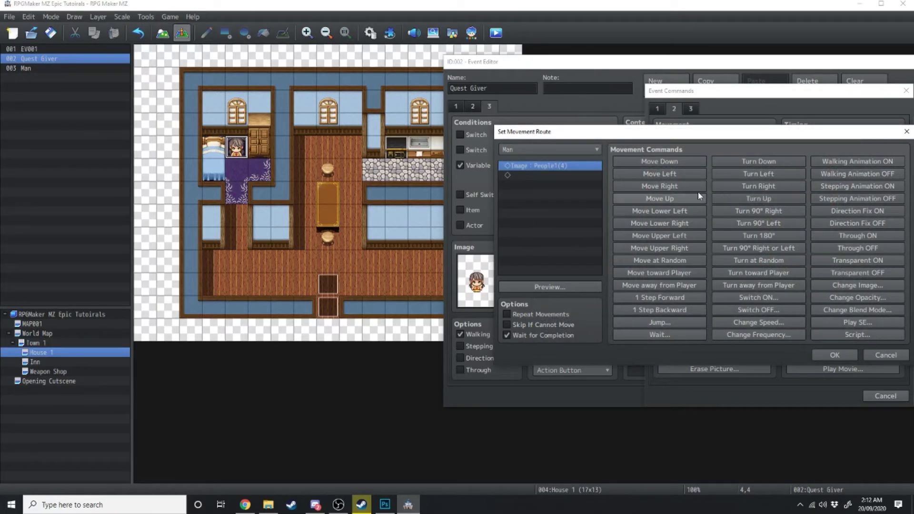
pyautogui.click(738, 200)
pyautogui.click(521, 184)
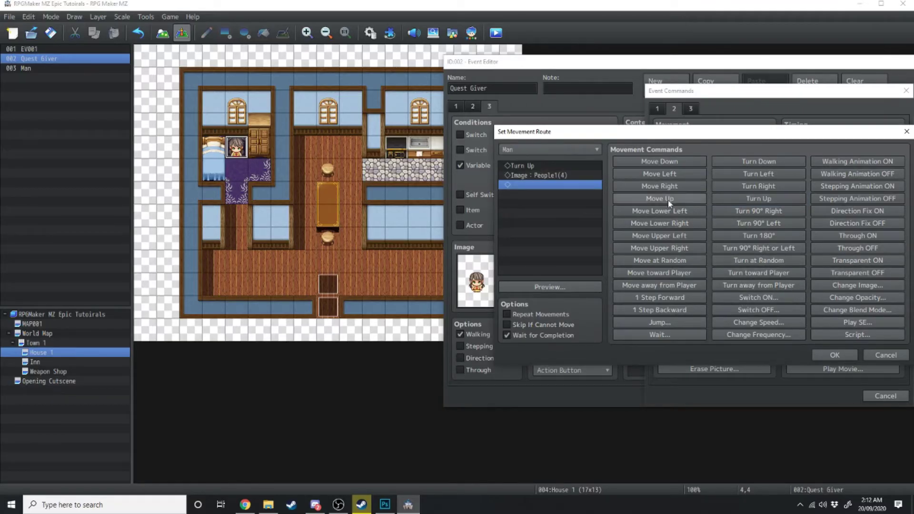
# - Add four Move Left and four Move Up commands to the Man's route and confirm it with Wait for Completion enabled
pyautogui.click(667, 172)
pyautogui.click(667, 172)
pyautogui.click(666, 172)
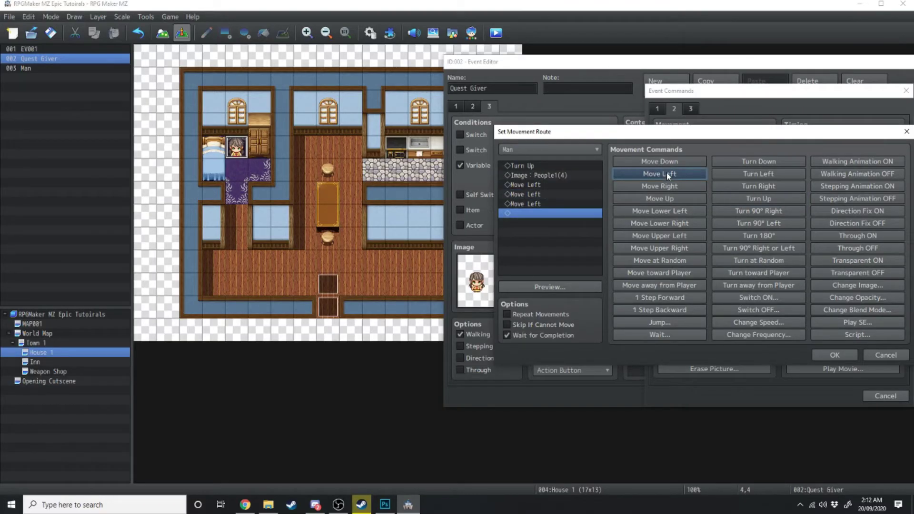
pyautogui.click(666, 172)
pyautogui.click(681, 199)
pyautogui.click(681, 199)
pyautogui.click(680, 199)
pyautogui.click(681, 199)
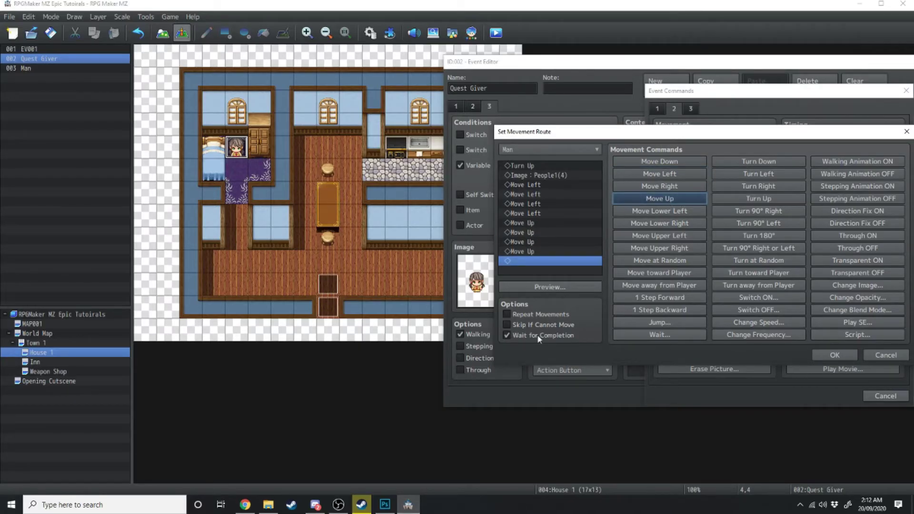
pyautogui.click(833, 355)
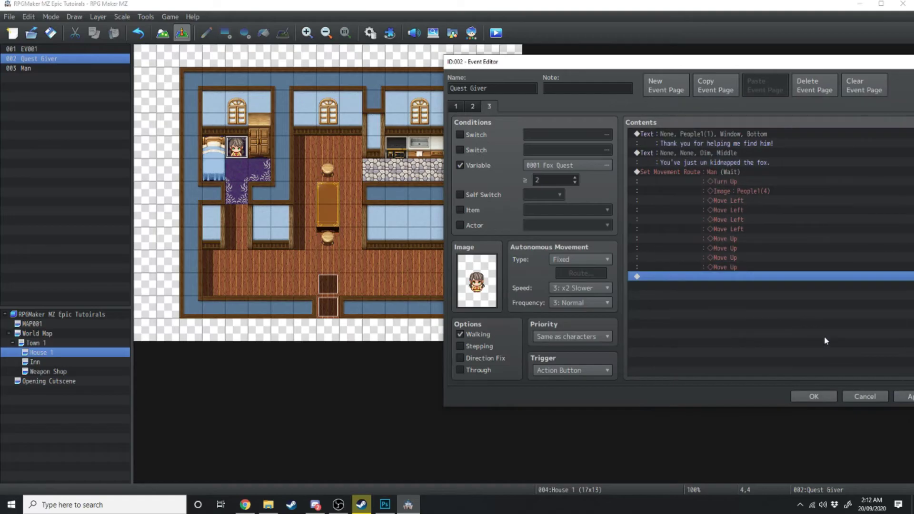
# - Add the man's "That stinky poo fox of yours stole my coins and scattered them around the village." and the girl's "Sorry mister! I'll help you find them!"
pyautogui.doubleClick(695, 276)
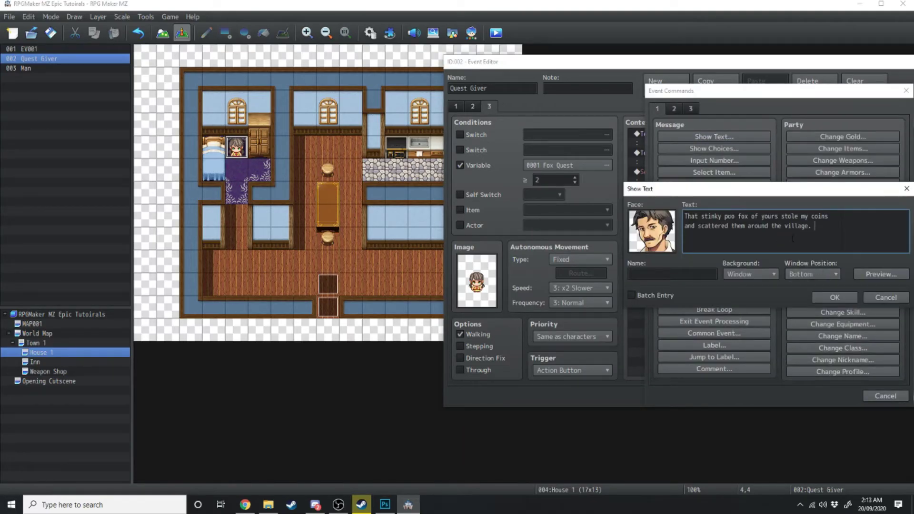
pyautogui.click(835, 297)
pyautogui.click(679, 137)
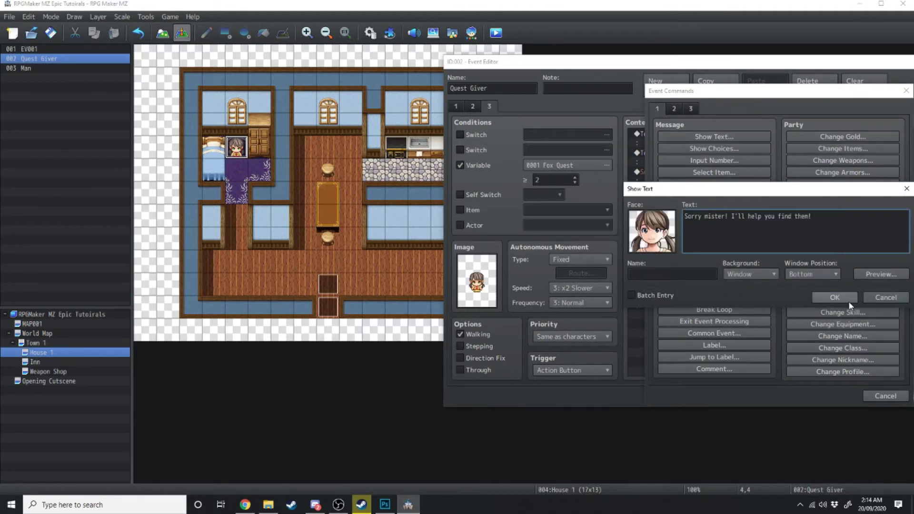
pyautogui.click(846, 298)
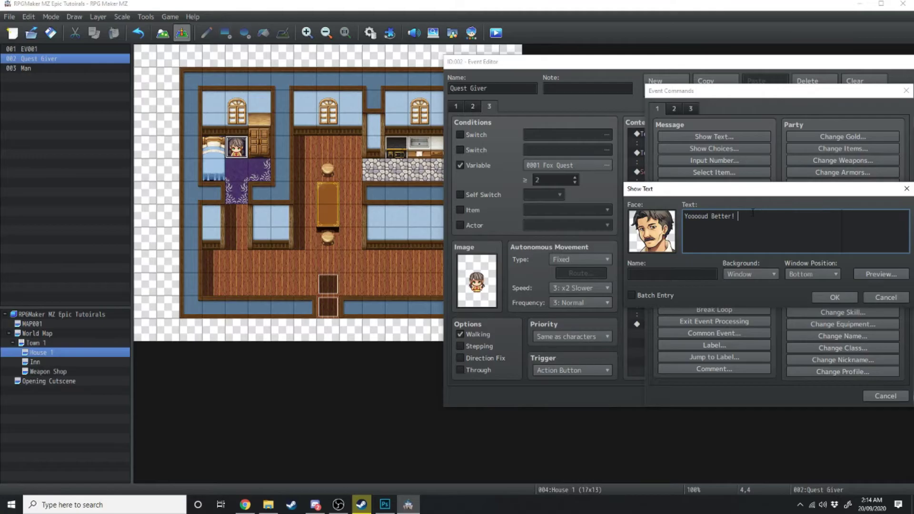
# - Add the man's "Yooooud Better!" line and begin a movement route for the Man event with four Move Down commands
pyautogui.click(835, 297)
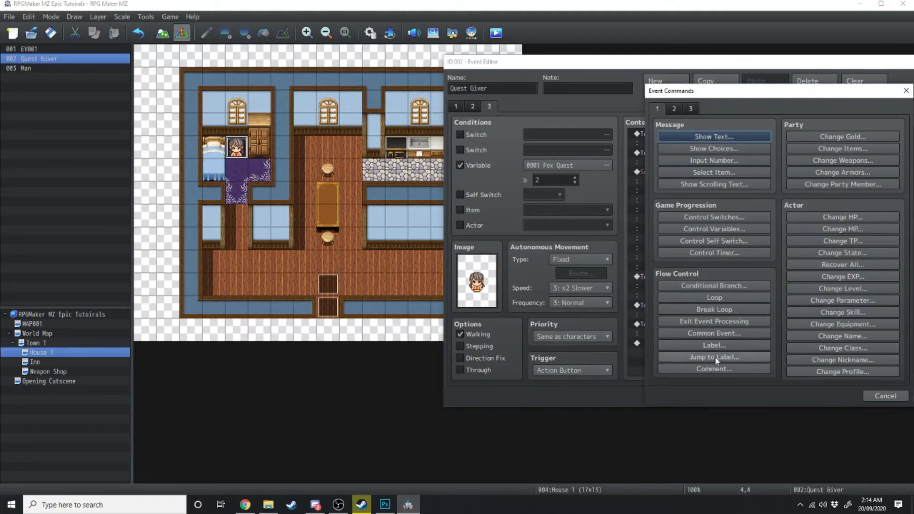
pyautogui.click(676, 107)
pyautogui.click(711, 184)
pyautogui.click(537, 147)
pyautogui.click(513, 204)
pyautogui.click(655, 162)
pyautogui.click(655, 162)
pyautogui.click(655, 162)
pyautogui.click(655, 162)
# - Complete the Man's exit route with four Move Right commands, Turn Down, a 60-frame wait and Transparent ON
pyautogui.click(659, 185)
pyautogui.click(659, 185)
pyautogui.click(659, 185)
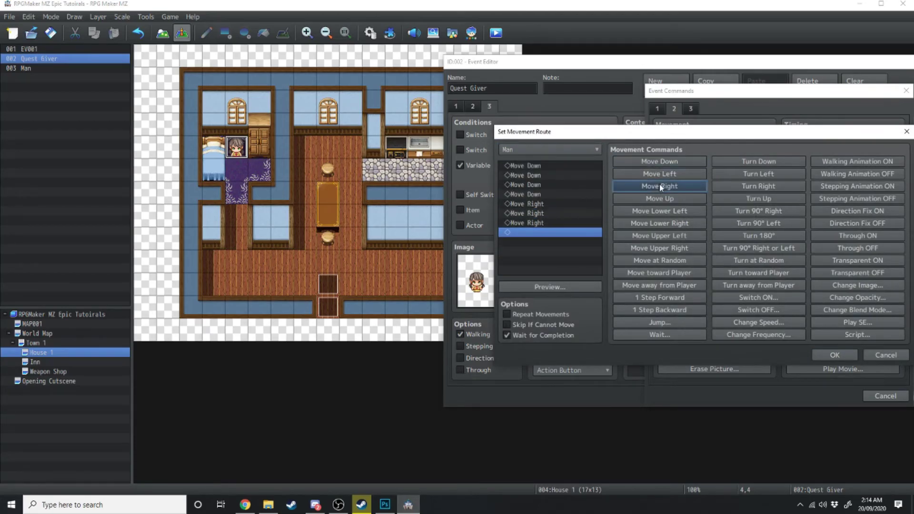
pyautogui.click(659, 185)
pyautogui.click(737, 161)
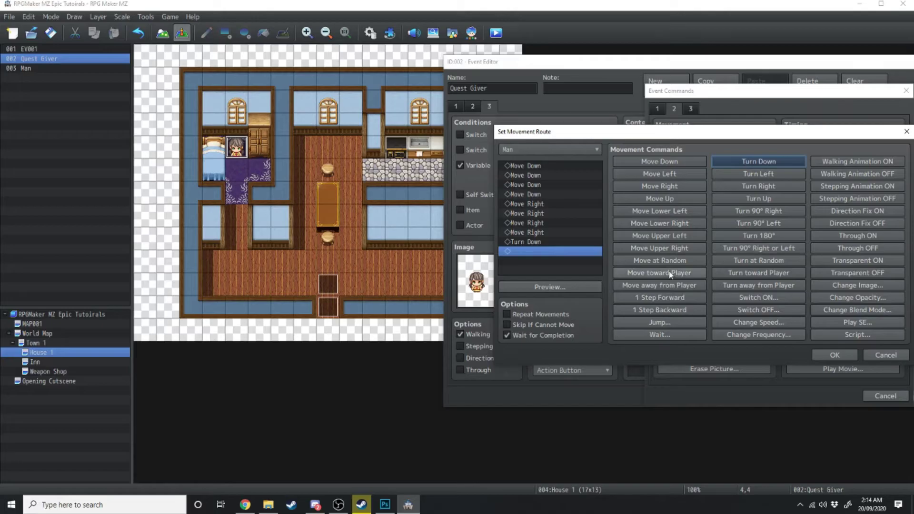
pyautogui.click(659, 335)
pyautogui.click(699, 270)
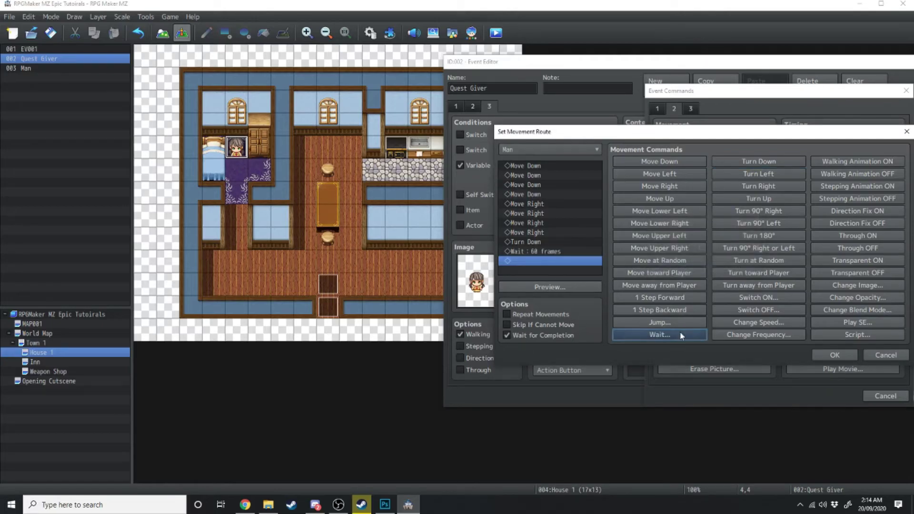
pyautogui.click(876, 260)
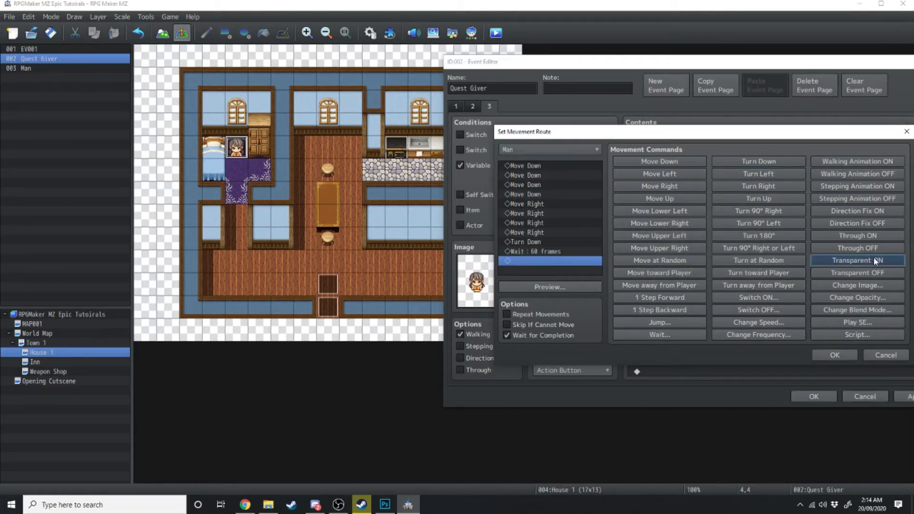
pyautogui.click(836, 352)
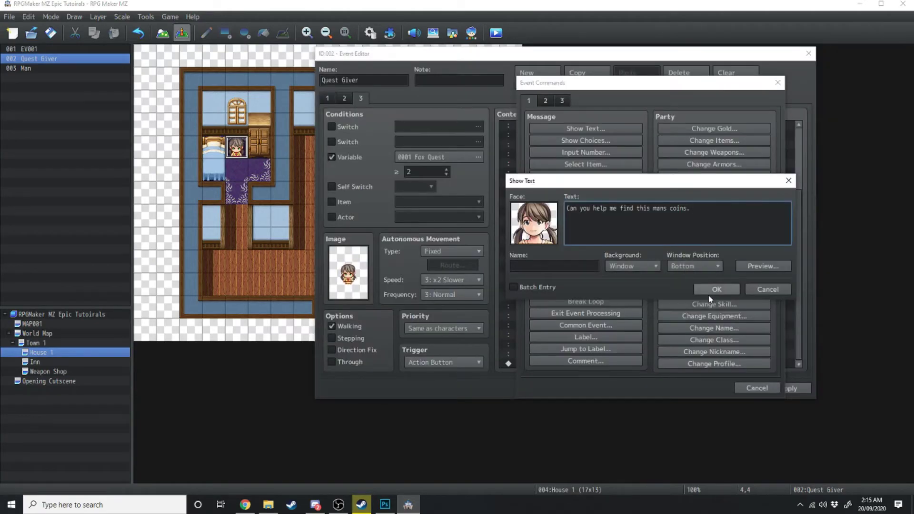
# - Add the girl's "Can you help me find this mans coins." and the reply "Ugh, Fine.", and set the Fox Quest variable to 3
pyautogui.click(715, 290)
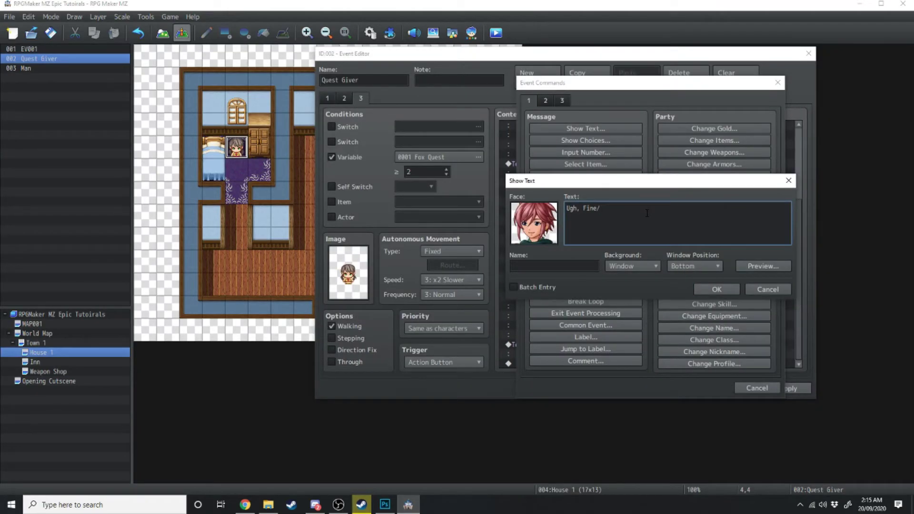
pyautogui.click(701, 288)
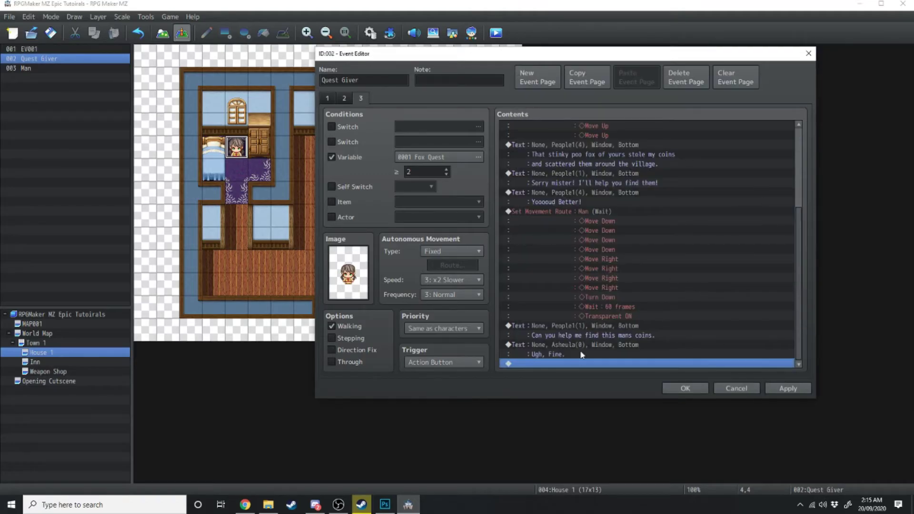
pyautogui.doubleClick(541, 364)
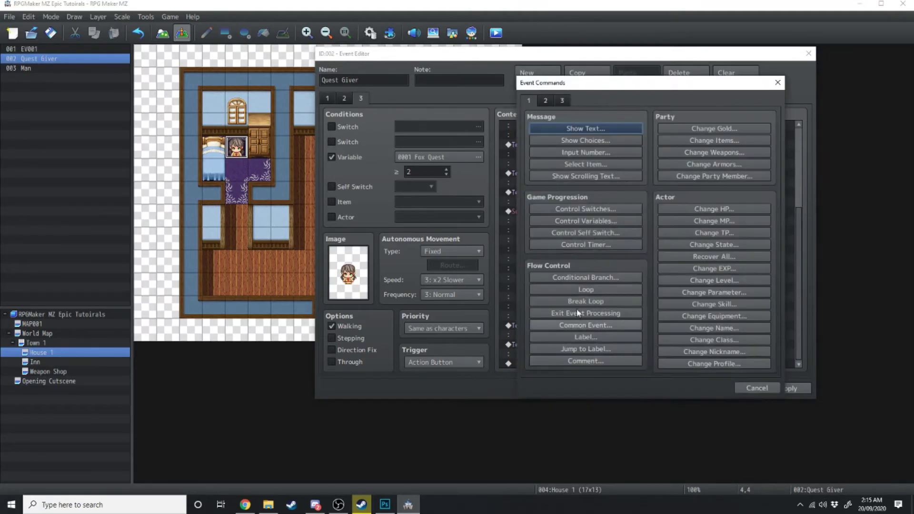
pyautogui.click(587, 221)
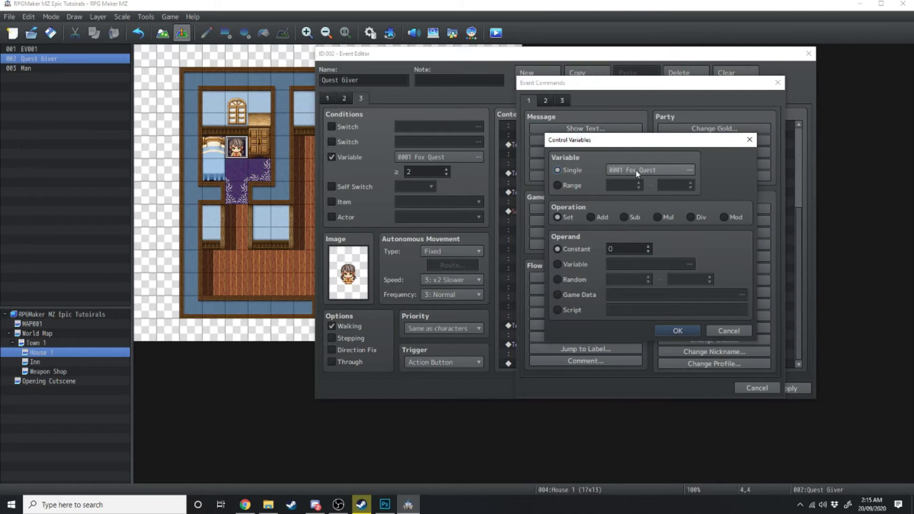
pyautogui.doubleClick(647, 248)
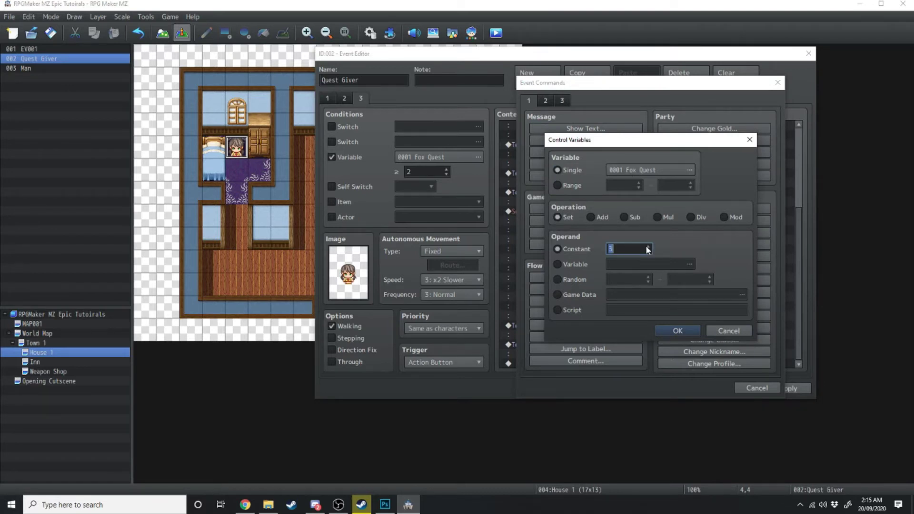
pyautogui.click(669, 332)
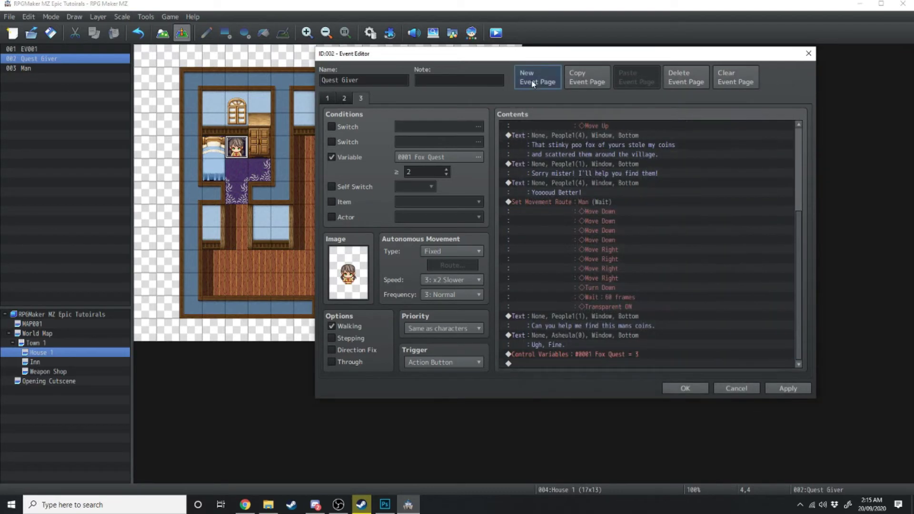
# - Give the Quest Giver a fourth page requiring Fox Quest ≥ 3, with "If you don't find that mans coins he will be angry with me!"
pyautogui.click(534, 79)
pyautogui.click(331, 157)
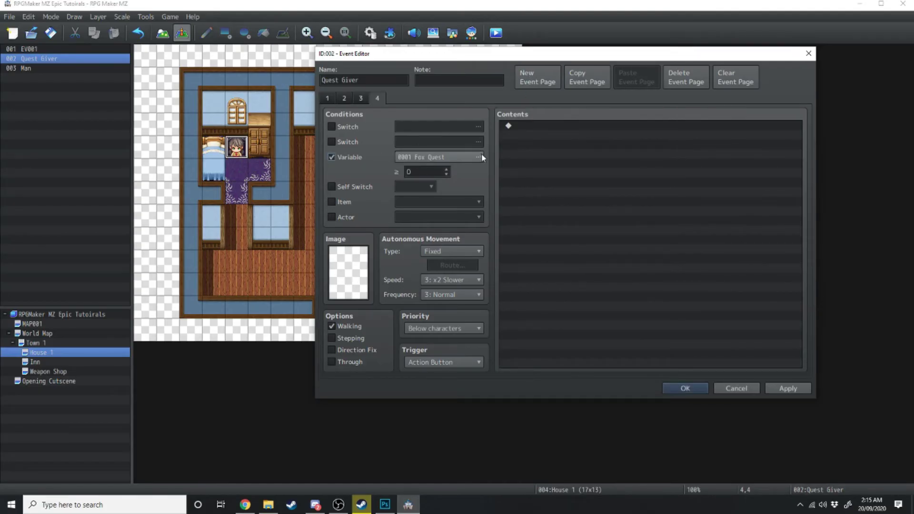
pyautogui.click(478, 157)
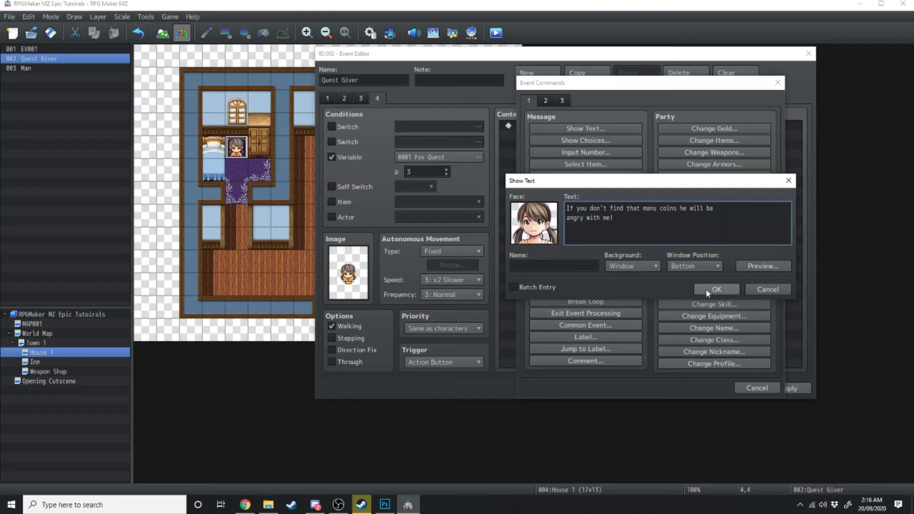
pyautogui.click(717, 289)
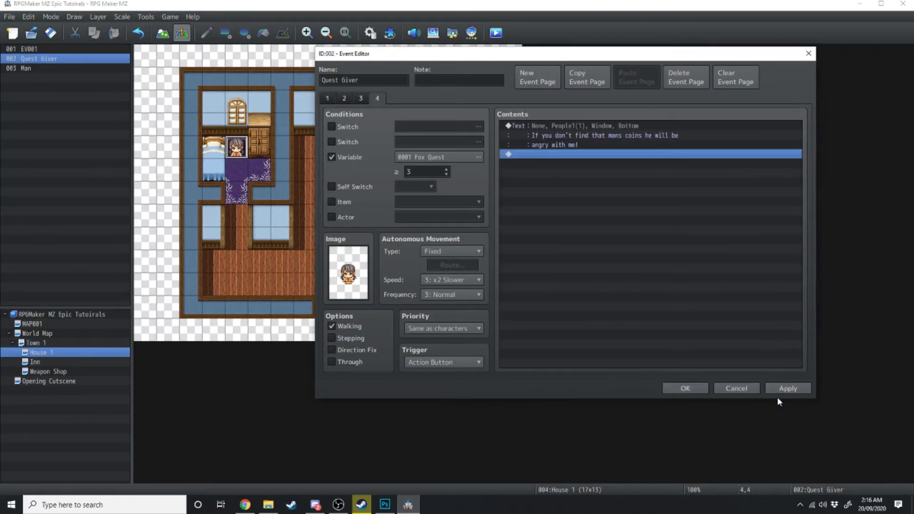
pyautogui.click(698, 391)
# - Add a blank second page to the Man event in House 1, conditioned on the Fox Quest variable, and save it
pyautogui.click(329, 285)
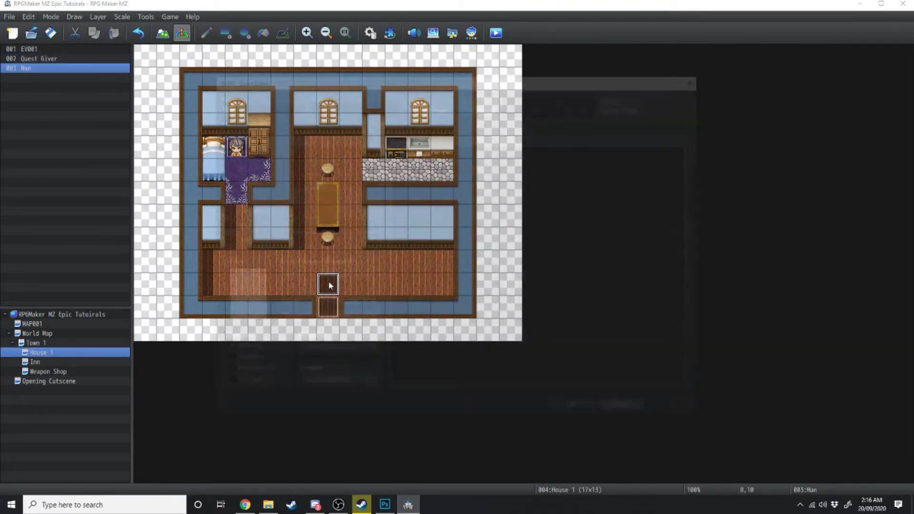
pyautogui.doubleClick(330, 284)
pyautogui.click(442, 106)
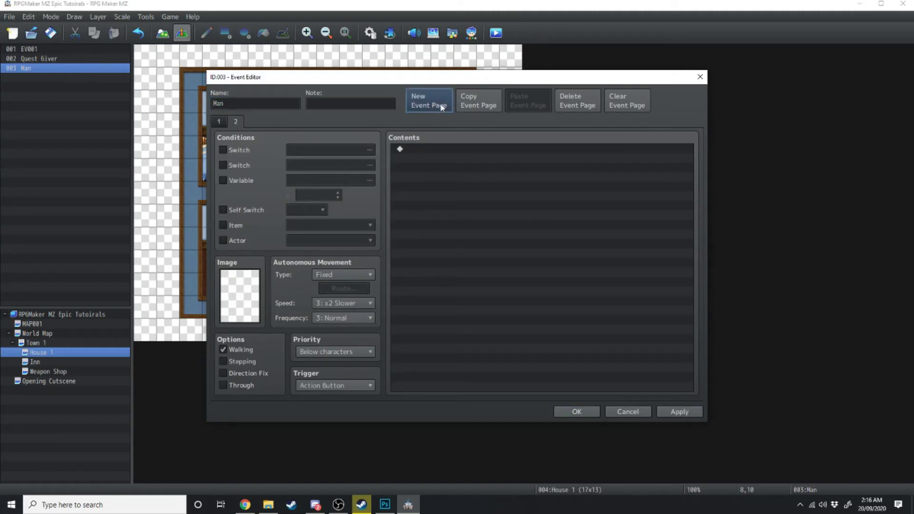
pyautogui.click(240, 180)
pyautogui.click(338, 180)
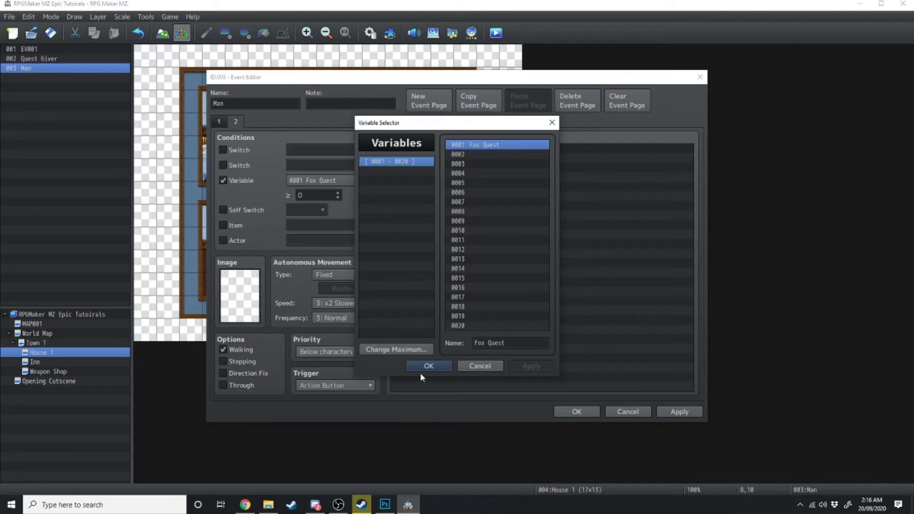
pyautogui.click(421, 369)
pyautogui.click(338, 193)
pyautogui.click(678, 411)
pyautogui.click(578, 410)
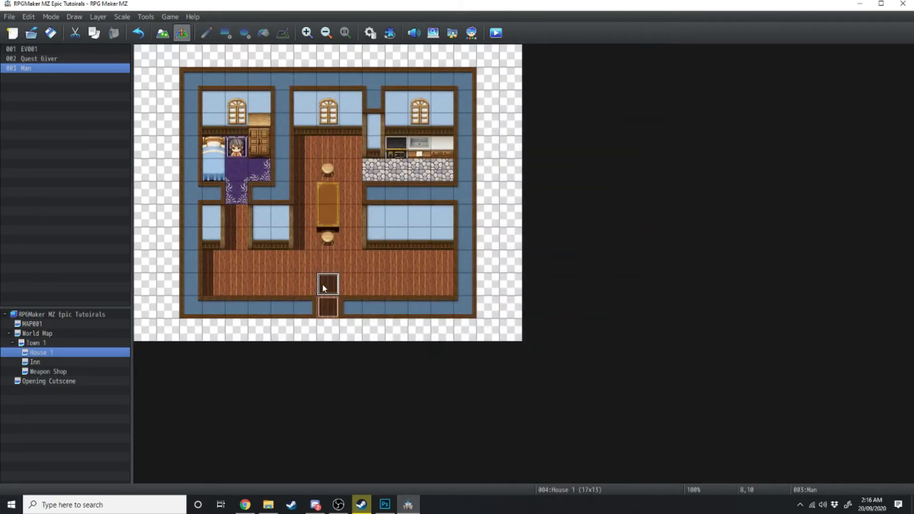
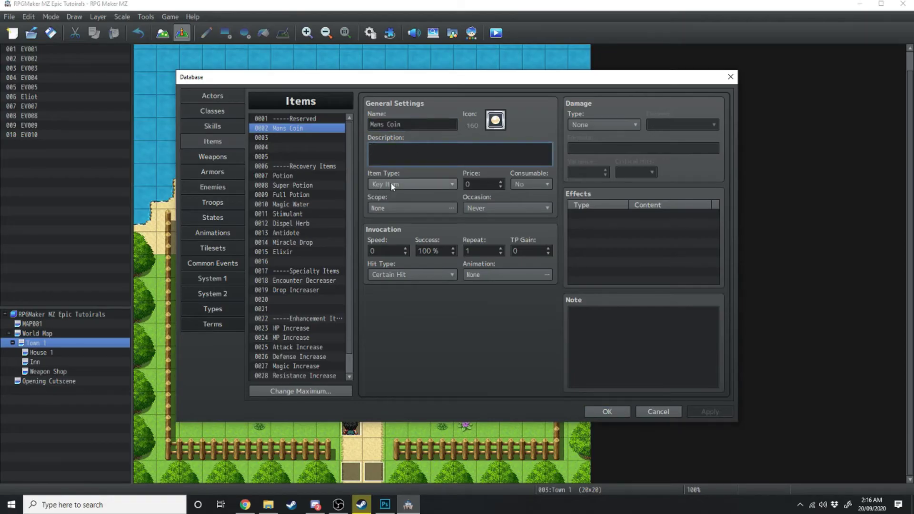
# - Set the Mans Coin item's Scope to None, Occasion to Never and Consumable to No, and save the database
pyautogui.click(395, 208)
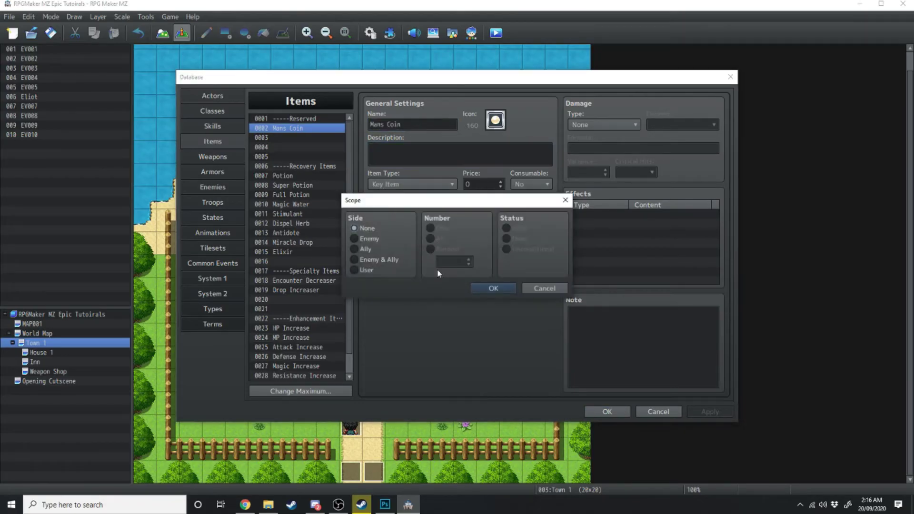
pyautogui.click(510, 292)
pyautogui.click(492, 204)
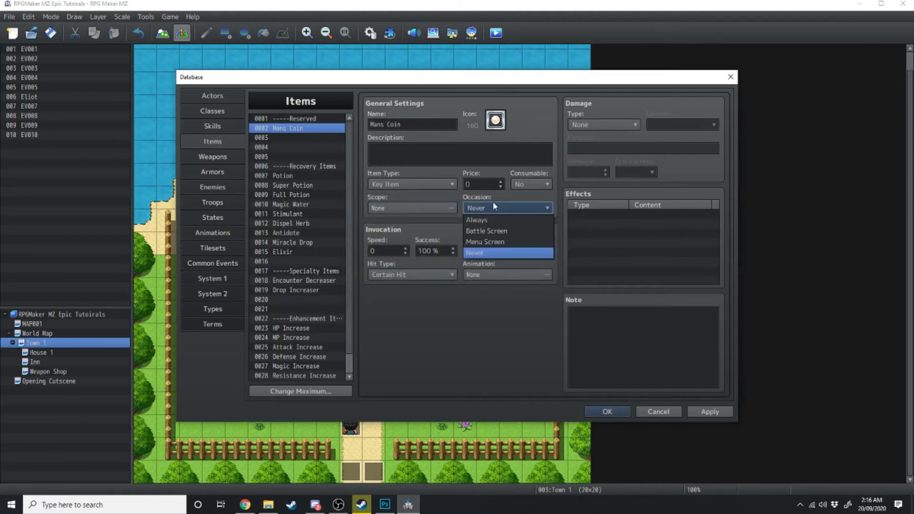
pyautogui.click(474, 259)
pyautogui.click(525, 182)
pyautogui.click(528, 209)
pyautogui.click(707, 411)
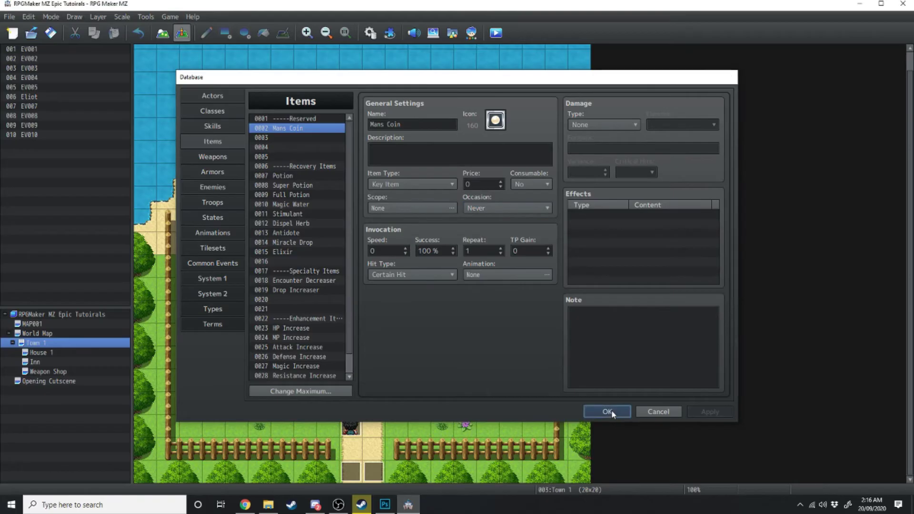
pyautogui.click(608, 411)
# - Create a new coin event on Town 1's grass at tile 16,13 with the green glow sprite and Stepping enabled
pyautogui.doubleClick(515, 336)
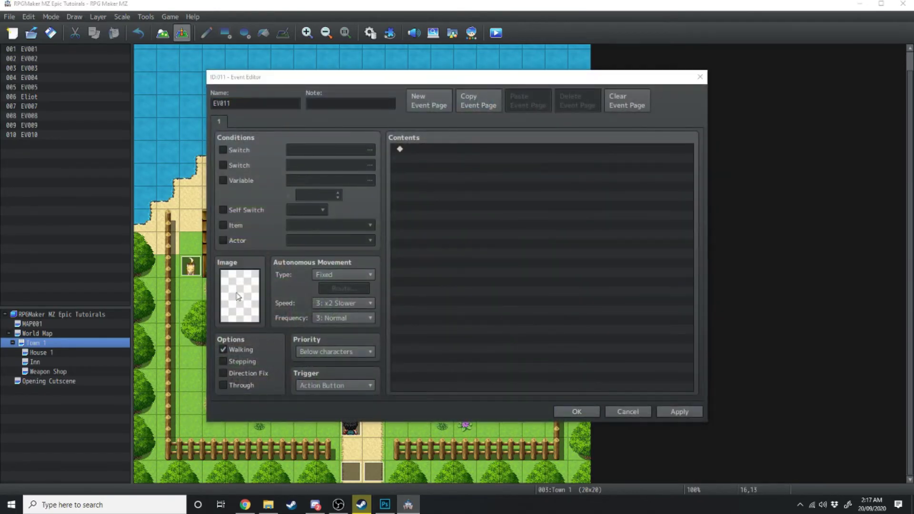
pyautogui.doubleClick(238, 296)
pyautogui.moveTo(383, 187); pyautogui.dragTo(385, 299)
pyautogui.scroll(2, 311, 228)
pyautogui.click(305, 204)
pyautogui.click(526, 230)
pyautogui.doubleClick(527, 229)
pyautogui.click(228, 364)
# - Set the glow event's movement frequency to 4: Higher and its speed to 4: Normal
pyautogui.click(365, 318)
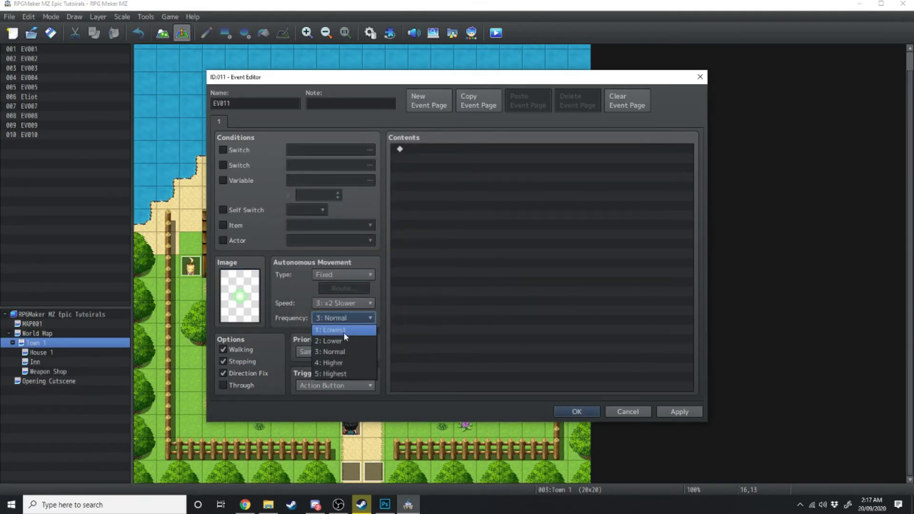
pyautogui.click(344, 363)
pyautogui.click(342, 304)
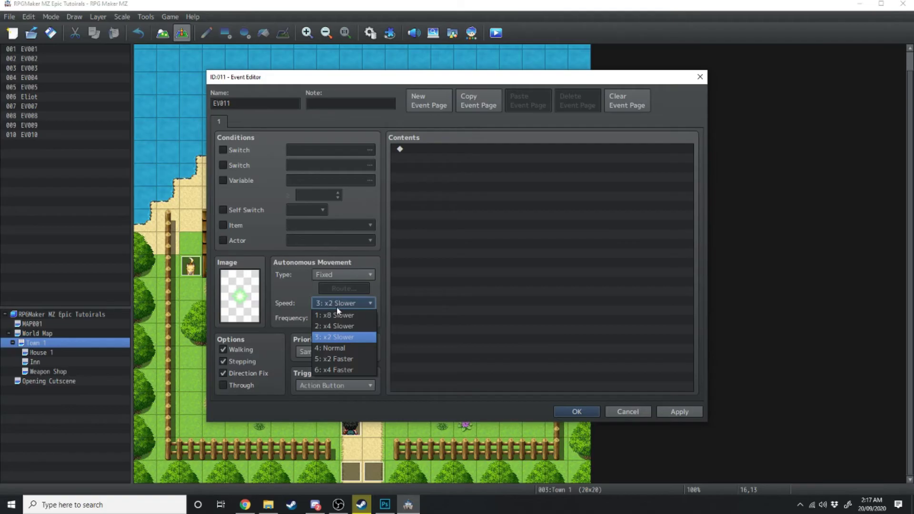
pyautogui.click(335, 348)
# - Add a Play SE command with the Item1 sound to the glow event's contents
pyautogui.click(638, 151)
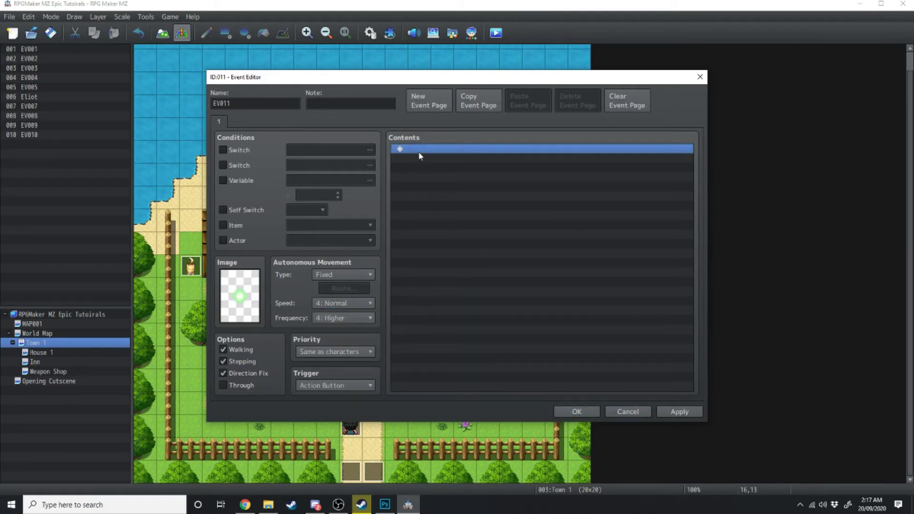
pyautogui.doubleClick(418, 152)
pyautogui.click(437, 124)
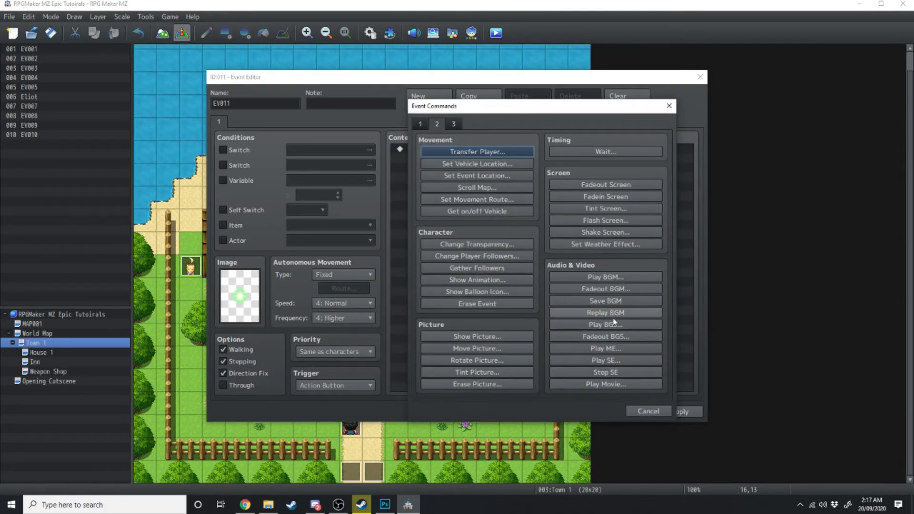
pyautogui.click(606, 361)
pyautogui.click(548, 363)
# - Add the message "You've found one of the mans coins!" with a Dim background and Middle window position
pyautogui.doubleClick(445, 160)
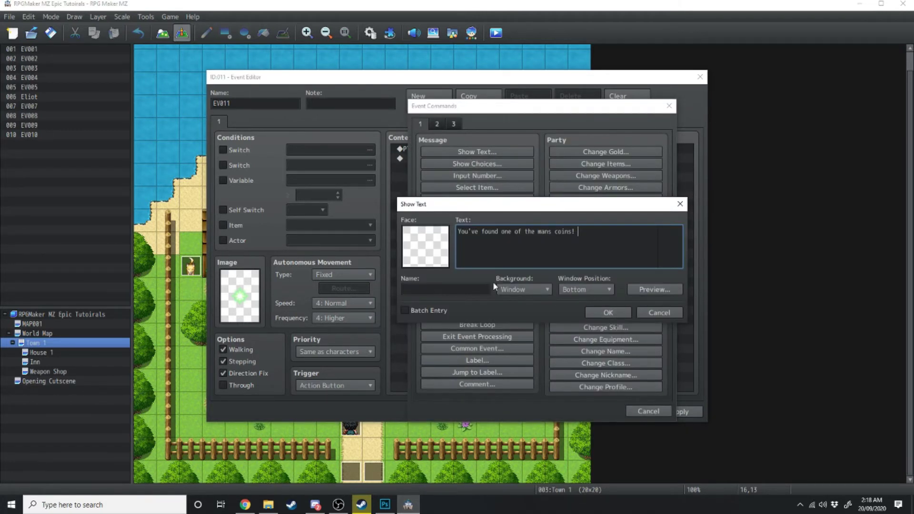
pyautogui.click(524, 290)
pyautogui.click(514, 312)
pyautogui.click(585, 289)
pyautogui.click(567, 312)
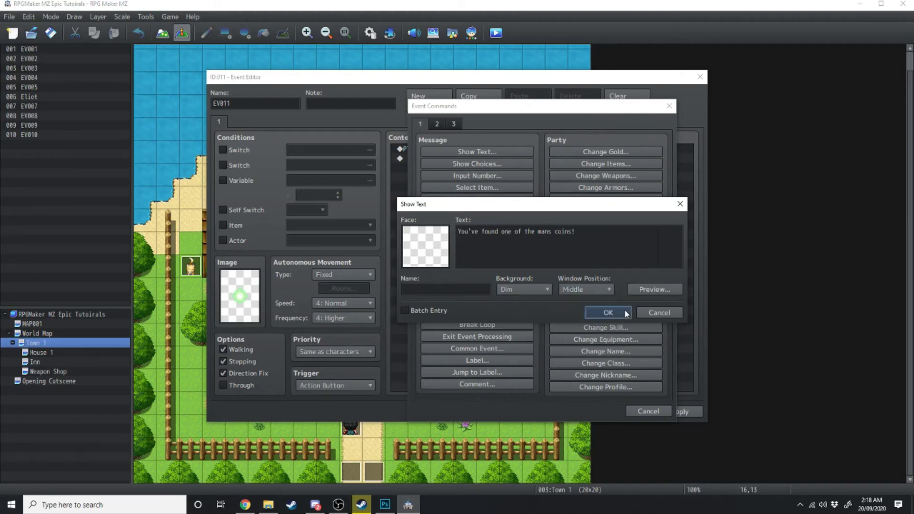
pyautogui.click(624, 311)
# - Add a Change Items command that increases Mans Coin by 1
pyautogui.doubleClick(418, 176)
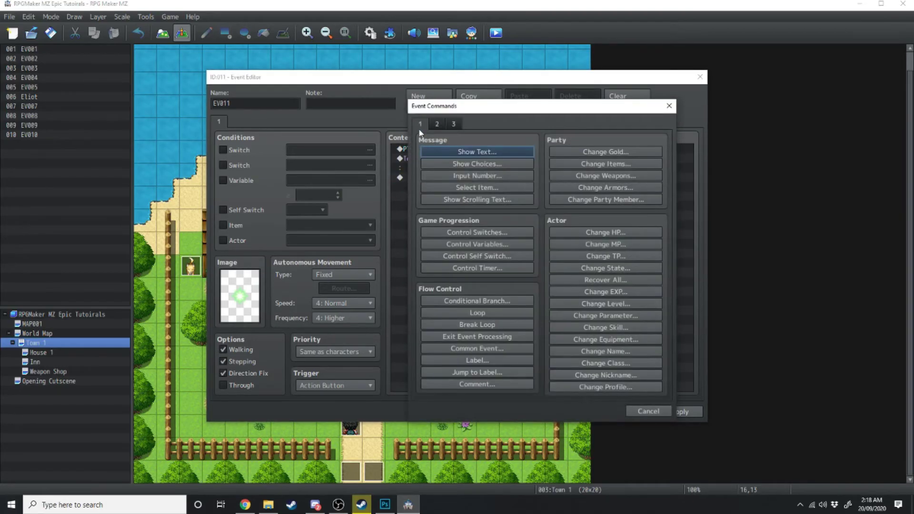
pyautogui.click(593, 164)
pyautogui.click(513, 224)
pyautogui.click(500, 240)
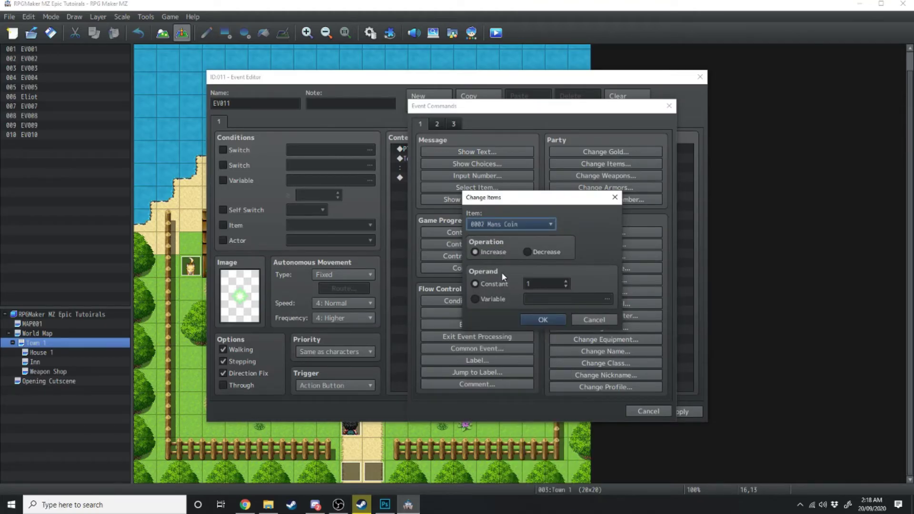
pyautogui.click(542, 320)
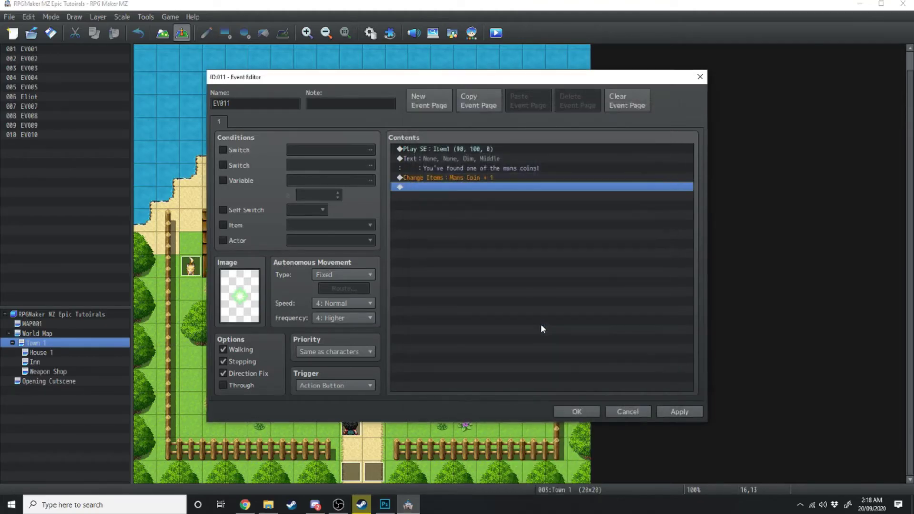
# - Start a Control Variables command for variable 0002 and name that variable "Mans coin"
pyautogui.doubleClick(464, 190)
pyautogui.click(469, 242)
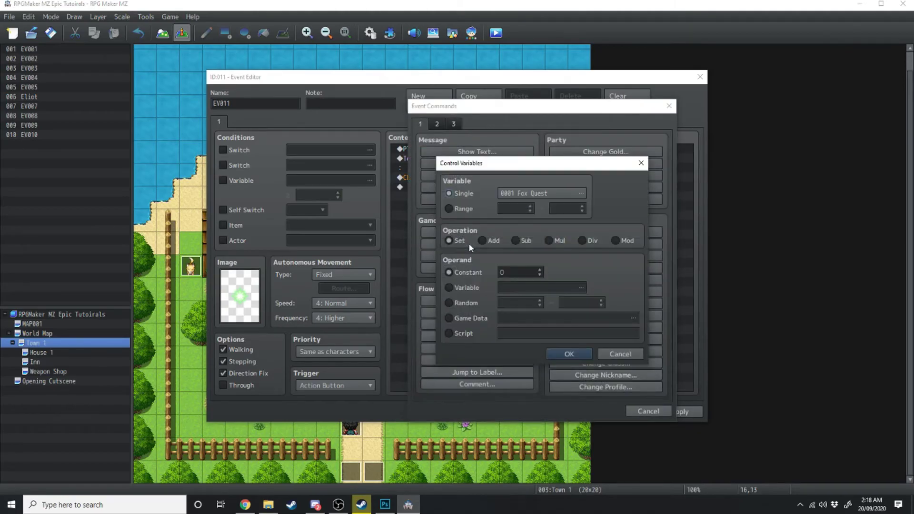
pyautogui.click(541, 193)
pyautogui.click(572, 168)
pyautogui.click(568, 353)
pyautogui.write('Mans coin')
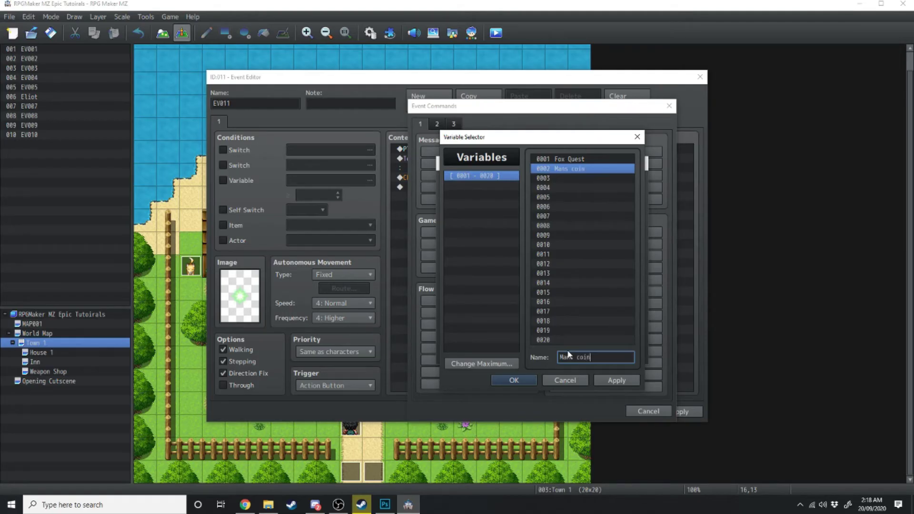
pyautogui.click(619, 380)
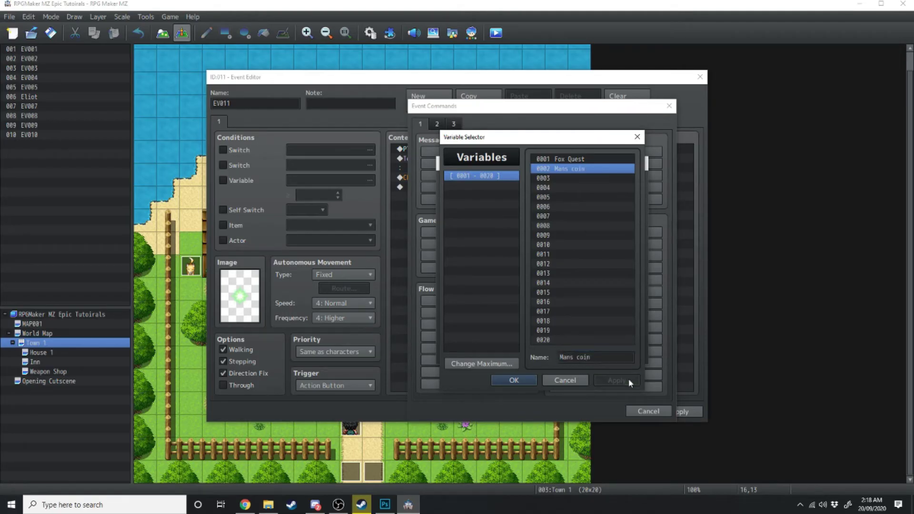
pyautogui.click(519, 382)
# - Make the Control Variables command add a constant of 1 to Mans coin and insert it in the event's contents
pyautogui.click(482, 240)
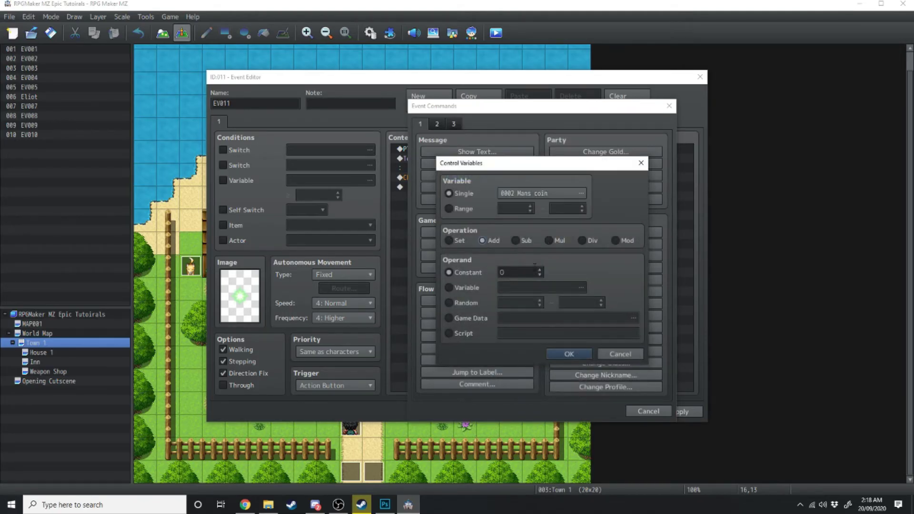
pyautogui.click(540, 270)
pyautogui.click(569, 353)
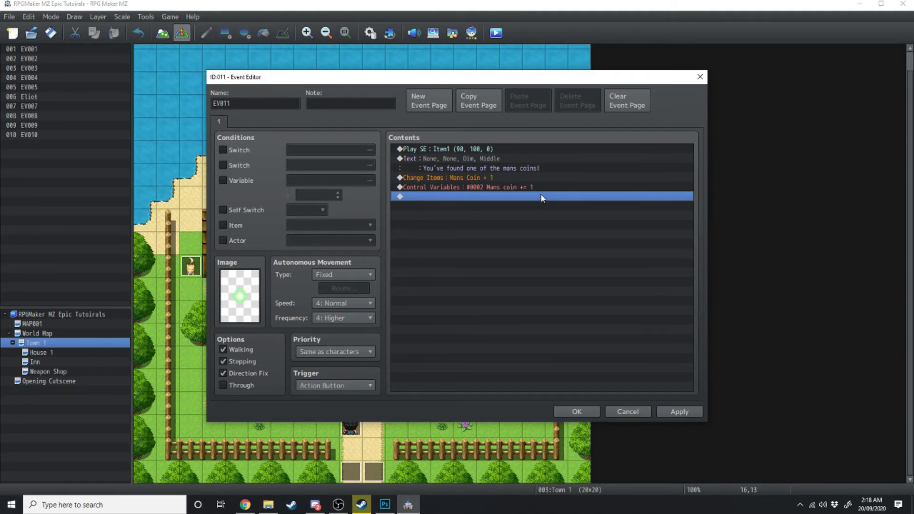
# - Add a Control Self Switch command that turns self switch A on after the variable change
pyautogui.doubleClick(448, 196)
pyautogui.click(477, 256)
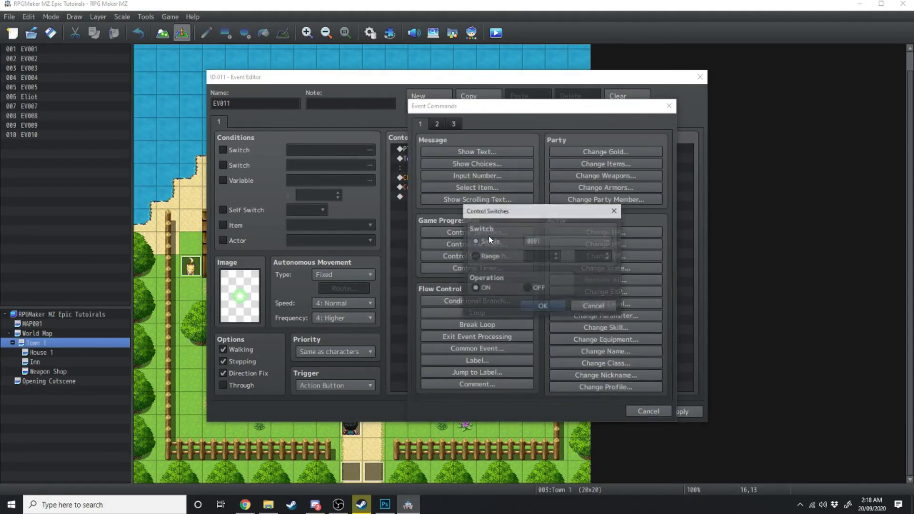
pyautogui.click(578, 298)
# - Add an empty second page to the glow event, conditioned on self switch A, and apply the event
pyautogui.click(427, 104)
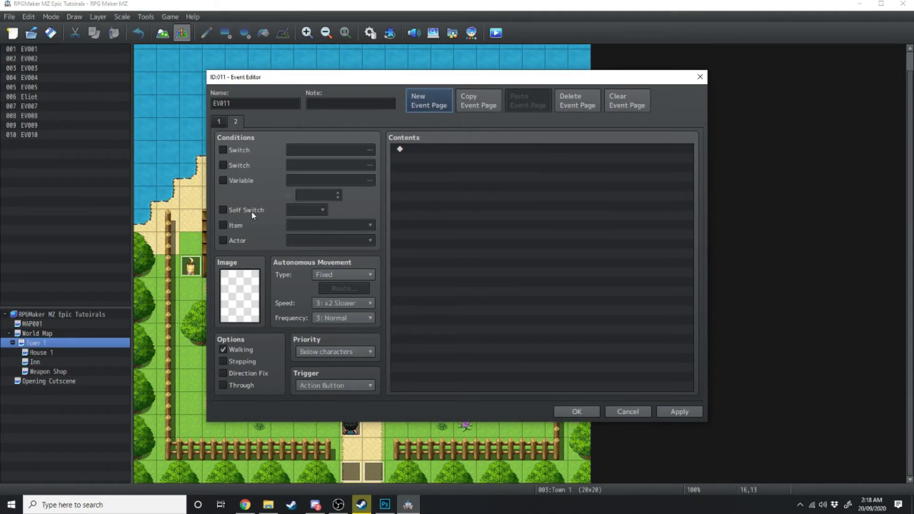
pyautogui.click(241, 210)
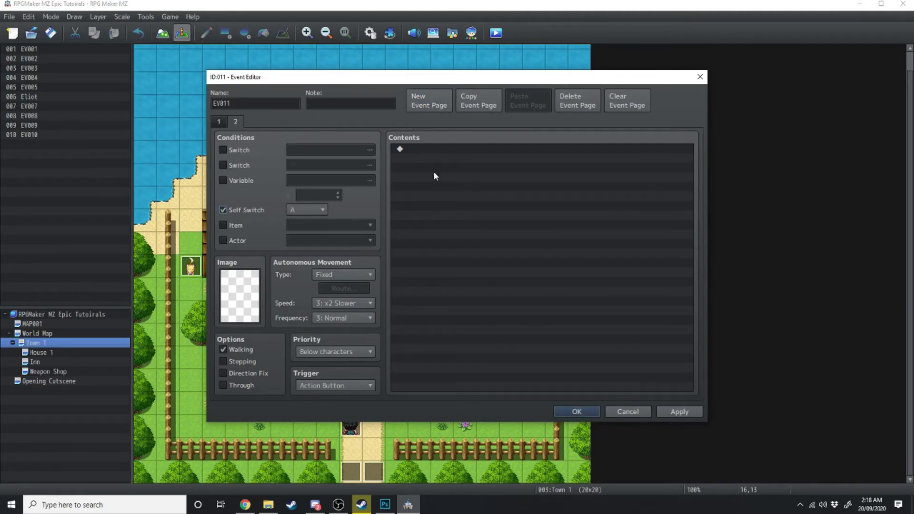
pyautogui.click(219, 122)
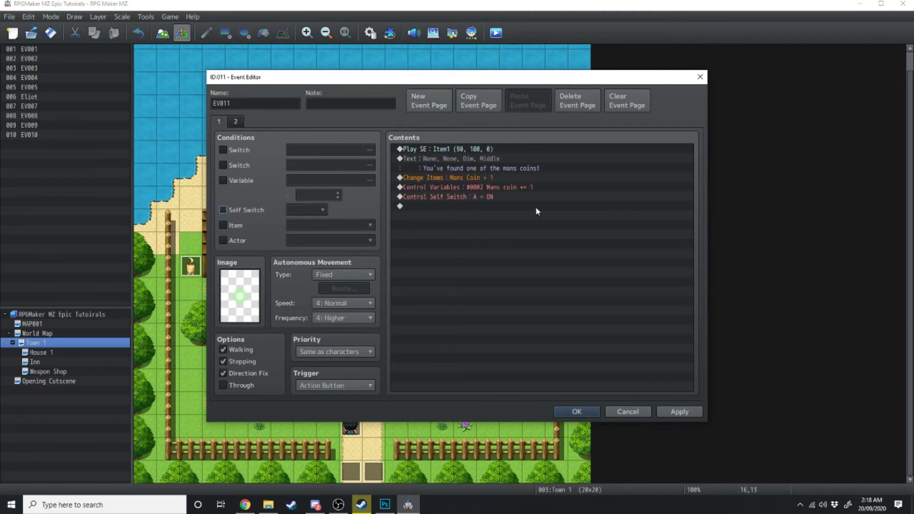
pyautogui.click(680, 411)
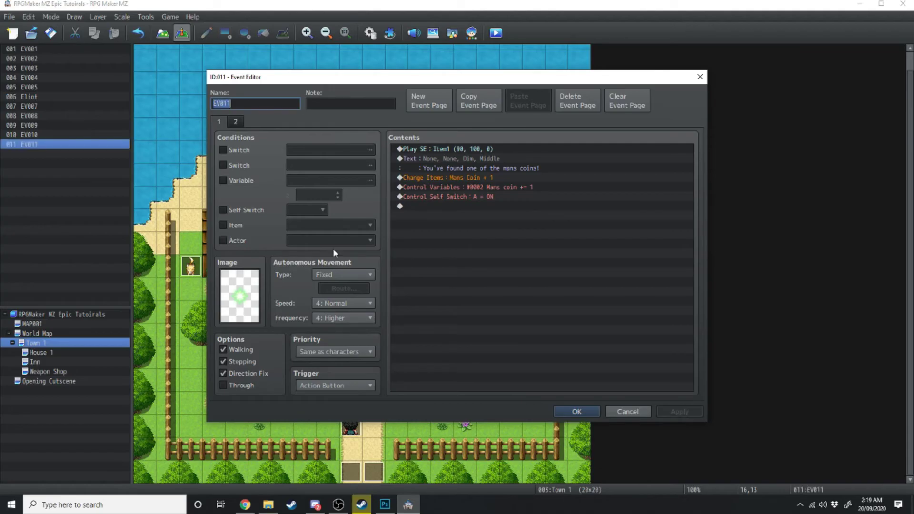
# - Make the glow event's first page require the Fox Quest variable to be at least 3, and save the event
pyautogui.click(223, 181)
pyautogui.click(338, 192)
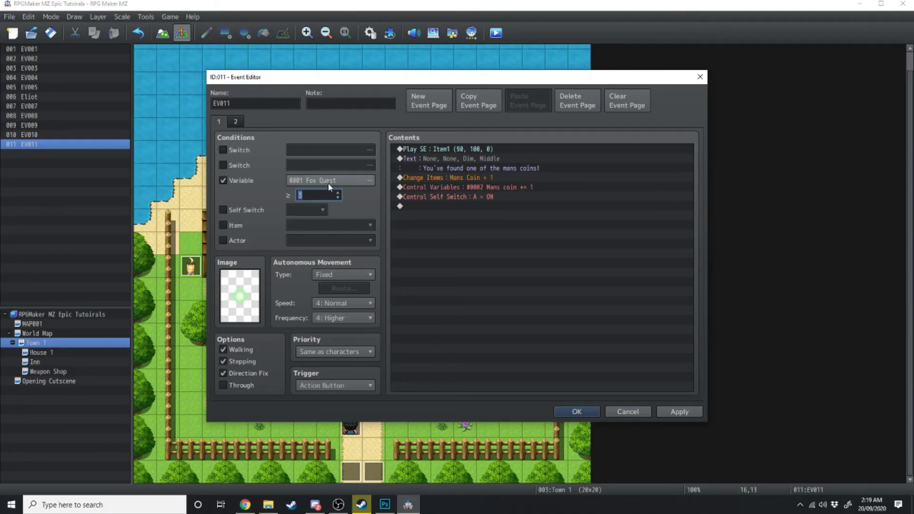
pyautogui.click(558, 327)
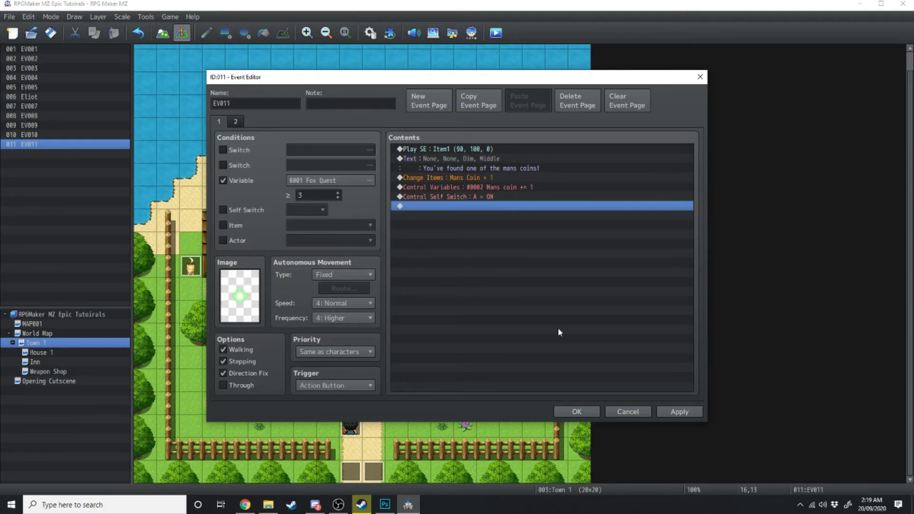
pyautogui.click(680, 414)
pyautogui.click(590, 413)
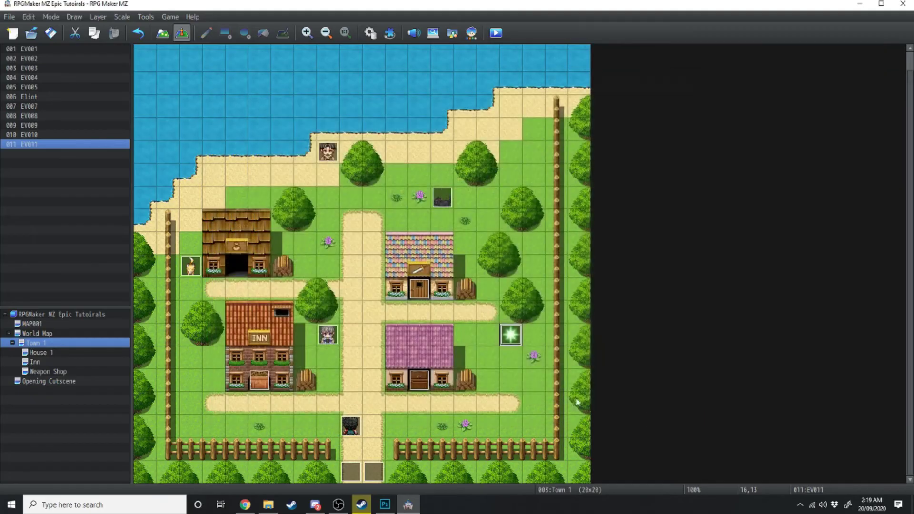
# - Paste three copies of the coin glow event: west of the inn, east of the northwest shop, and in the town's northeast
pyautogui.click(197, 376)
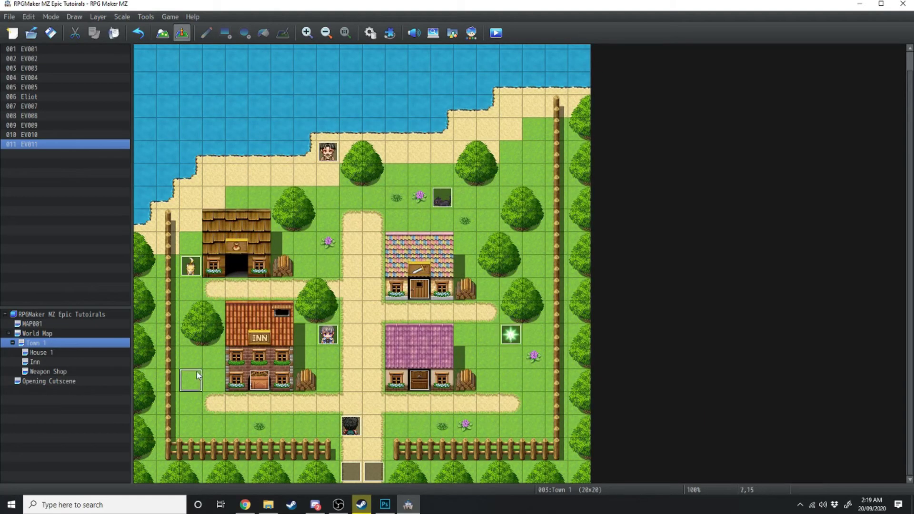
pyautogui.hotkey('ctrl', 'v')
pyautogui.click(304, 243)
pyautogui.hotkey('ctrl', 'v')
pyautogui.click(511, 175)
pyautogui.hotkey('ctrl', 'v')
# - Delete the extra pages of the beach man's event EV008, keeping only the crab-battle page
pyautogui.doubleClick(328, 152)
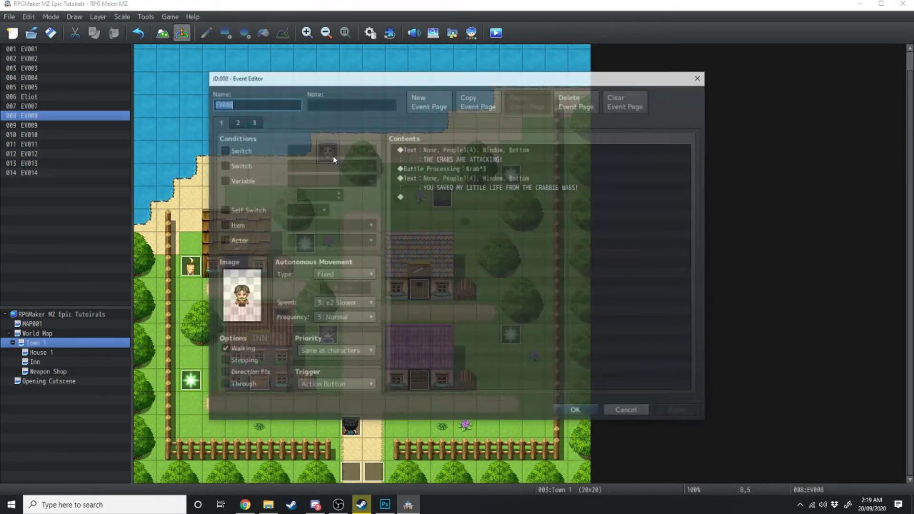
pyautogui.click(241, 124)
pyautogui.click(577, 101)
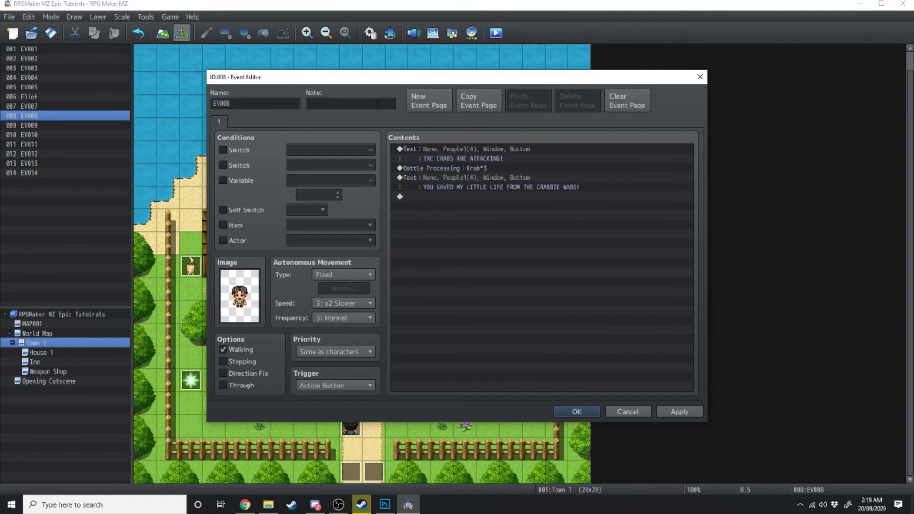
# - Add a second page to EV008 with the man's People1 sprite and the condition Fox Quest at least 3
pyautogui.click(434, 101)
pyautogui.doubleClick(239, 296)
pyautogui.click(314, 269)
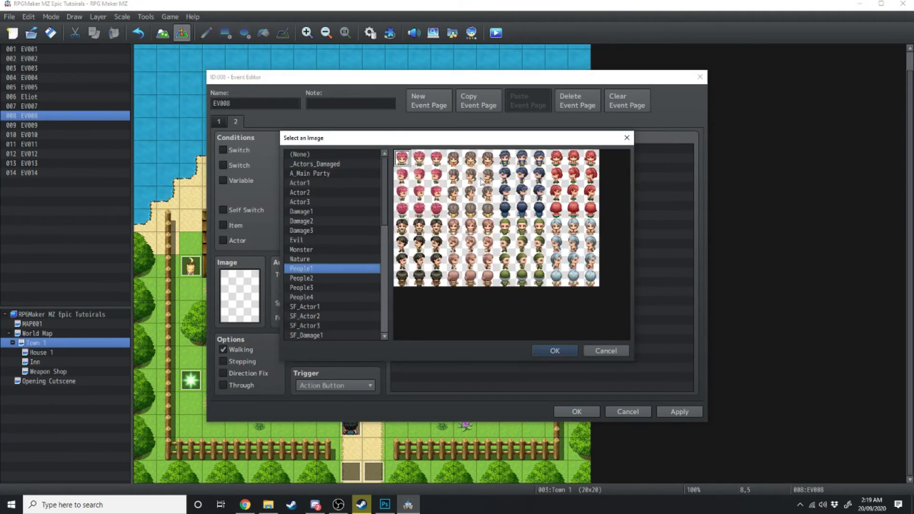
pyautogui.doubleClick(462, 203)
pyautogui.click(227, 183)
pyautogui.click(340, 194)
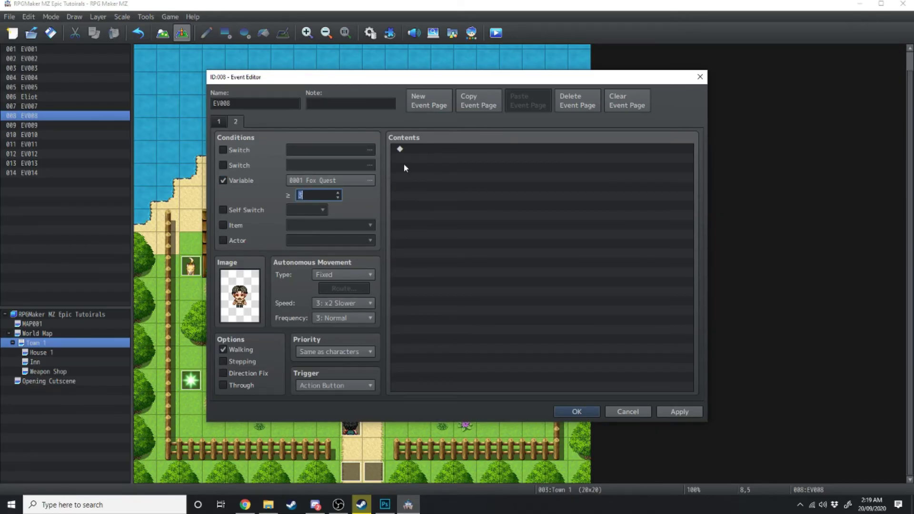
# - Add the message "That girl better find my coins!" with the man's face to EV008's second page
pyautogui.click(421, 150)
pyautogui.doubleClick(420, 150)
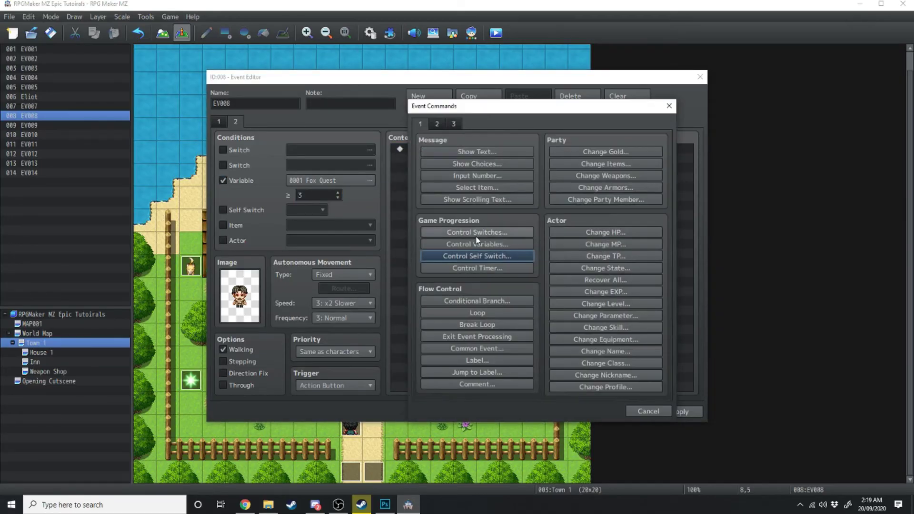
pyautogui.click(452, 152)
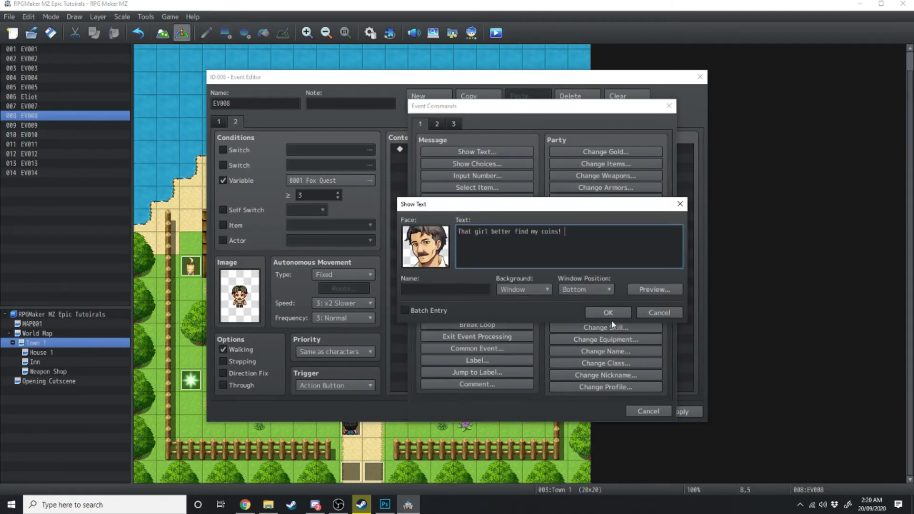
pyautogui.click(605, 314)
# - Add a conditional branch below the message that checks whether the Mans coin variable equals 4, without an else branch
pyautogui.doubleClick(434, 168)
pyautogui.click(476, 301)
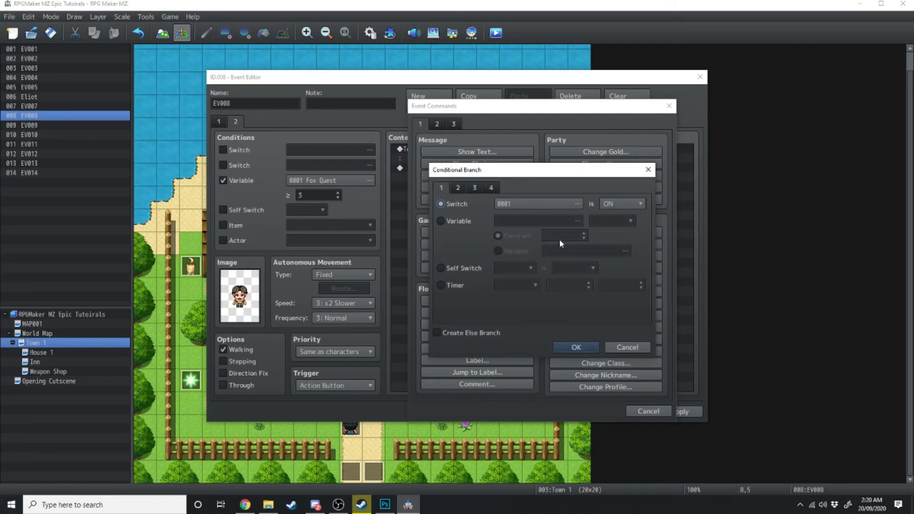
pyautogui.click(445, 221)
pyautogui.click(569, 221)
pyautogui.doubleClick(574, 171)
pyautogui.doubleClick(582, 235)
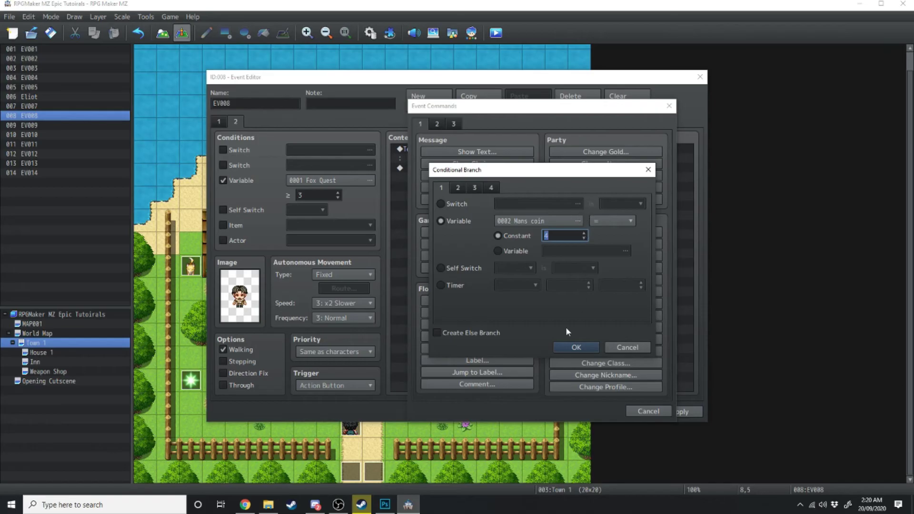
pyautogui.click(576, 347)
# - Add the message "I've got your coins right here!" with the Asheula face inside the conditional branch
pyautogui.doubleClick(441, 178)
pyautogui.click(477, 152)
pyautogui.write("I've got your coins right here!")
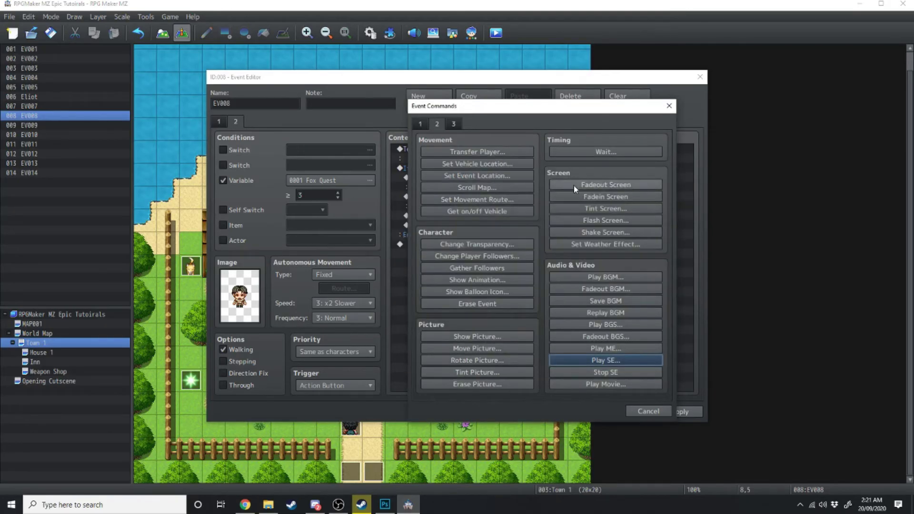
# - Add a Change Items command in the branch that decreases Mans Coin by 4
pyautogui.click(421, 124)
pyautogui.click(595, 163)
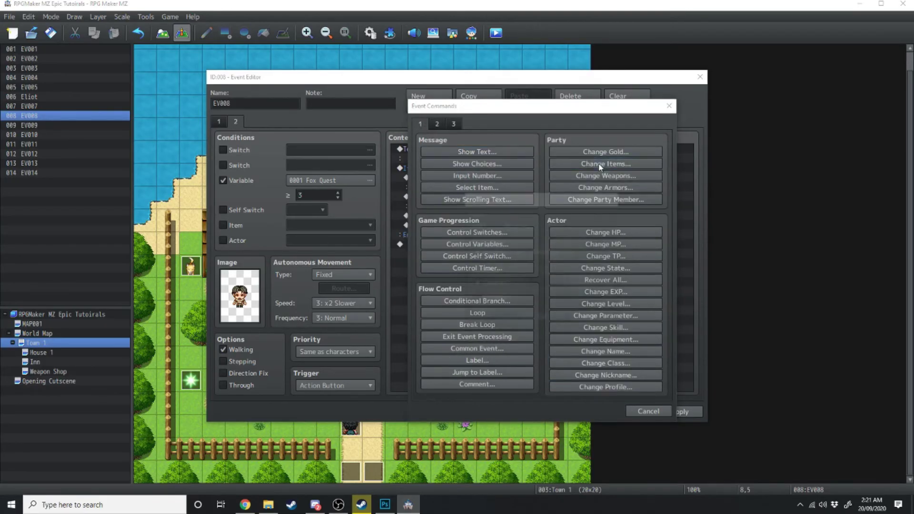
pyautogui.click(497, 223)
pyautogui.click(504, 248)
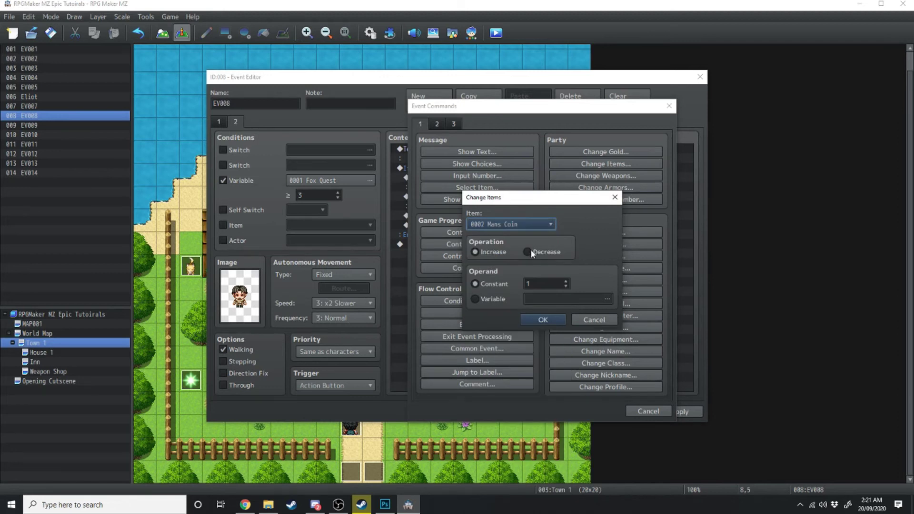
pyautogui.click(530, 251)
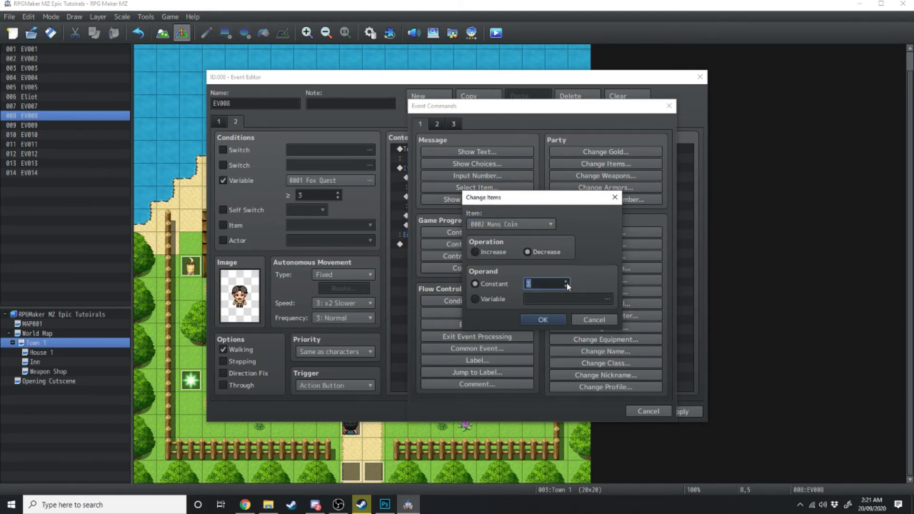
pyautogui.click(552, 320)
# - Add the message "You gave the man his coins!" in the branch with a Dim background and Middle window position
pyautogui.click(434, 152)
pyautogui.click(524, 290)
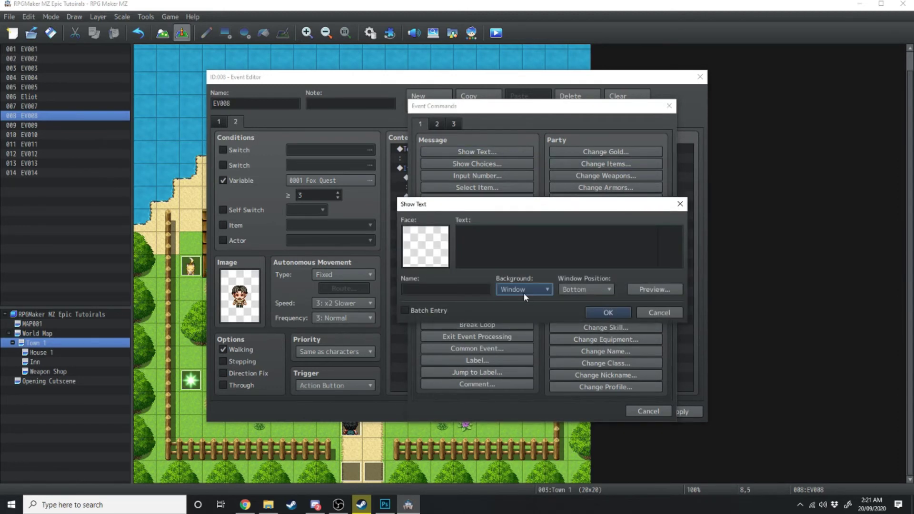
pyautogui.click(524, 313)
pyautogui.click(586, 289)
pyautogui.click(589, 309)
pyautogui.click(516, 248)
pyautogui.write('You gave the man his coins!')
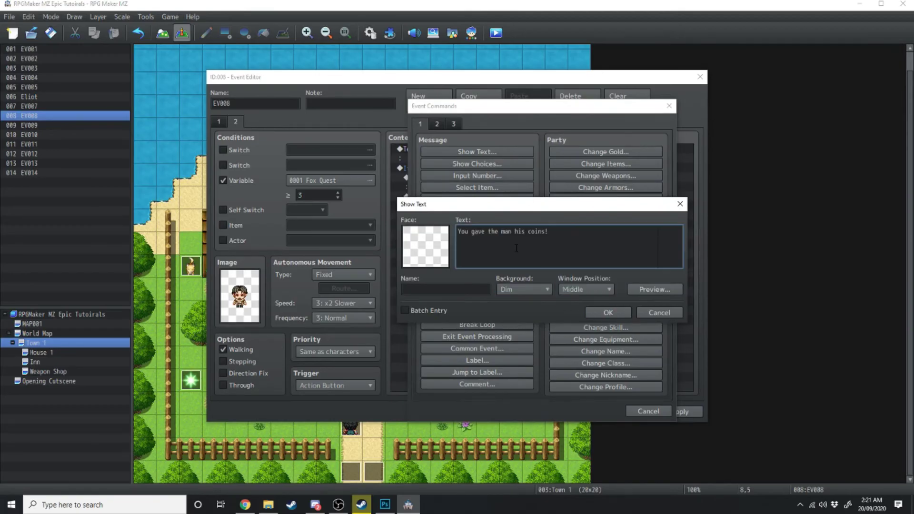
pyautogui.click(610, 312)
# - Add a Control Variables command at the end of the branch that sets Fox Quest to 4
pyautogui.doubleClick(471, 272)
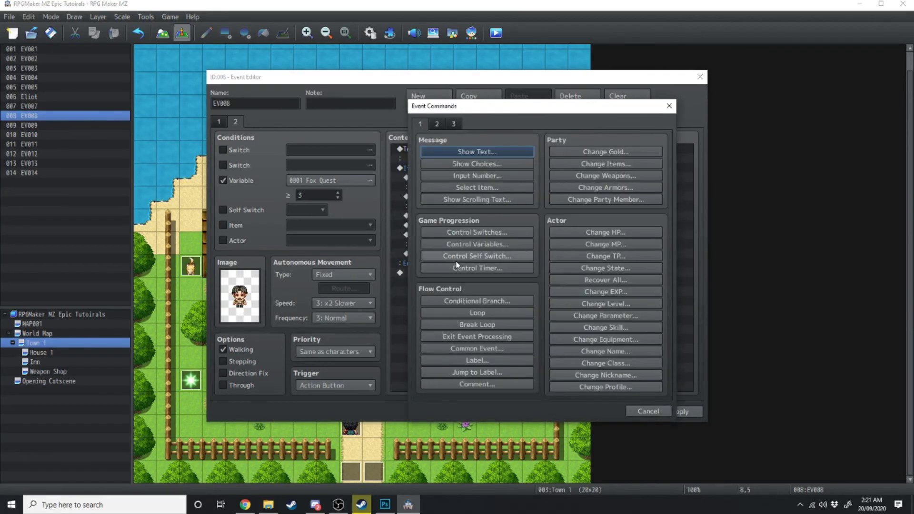
pyautogui.click(474, 244)
pyautogui.click(527, 198)
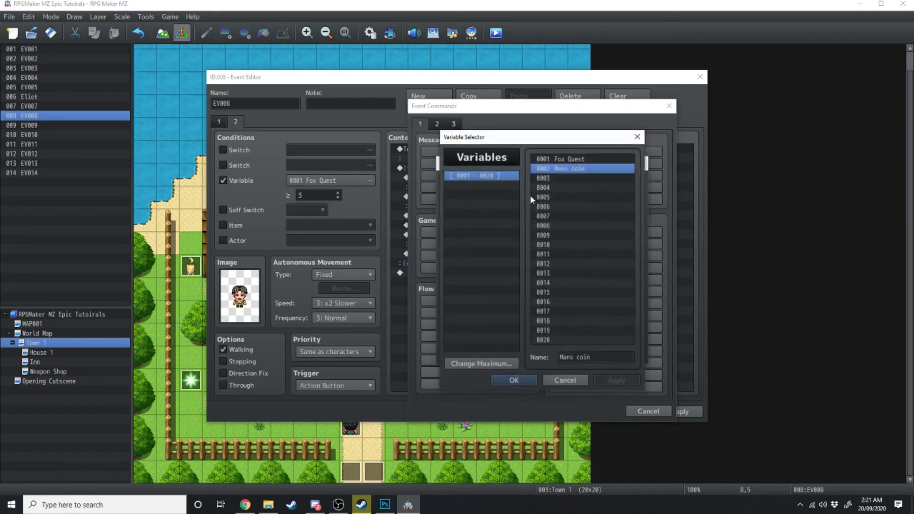
pyautogui.doubleClick(575, 159)
pyautogui.click(540, 271)
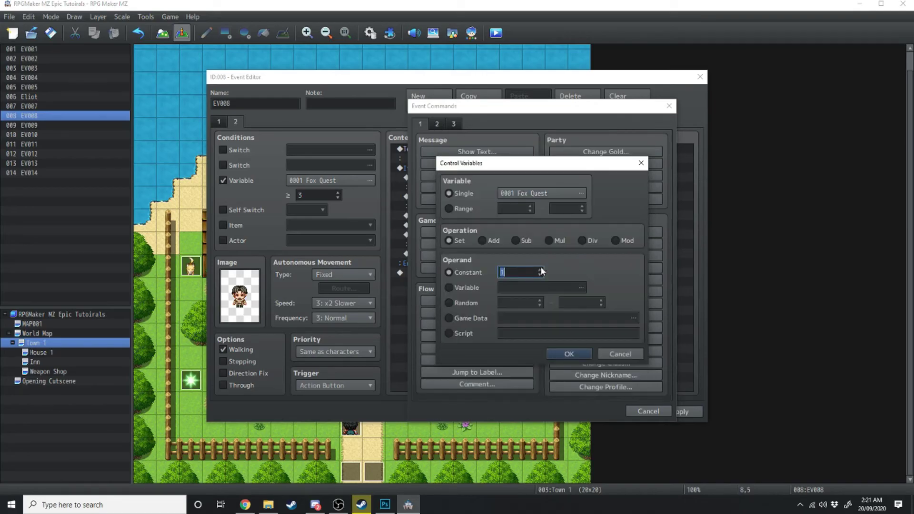
pyautogui.click(569, 354)
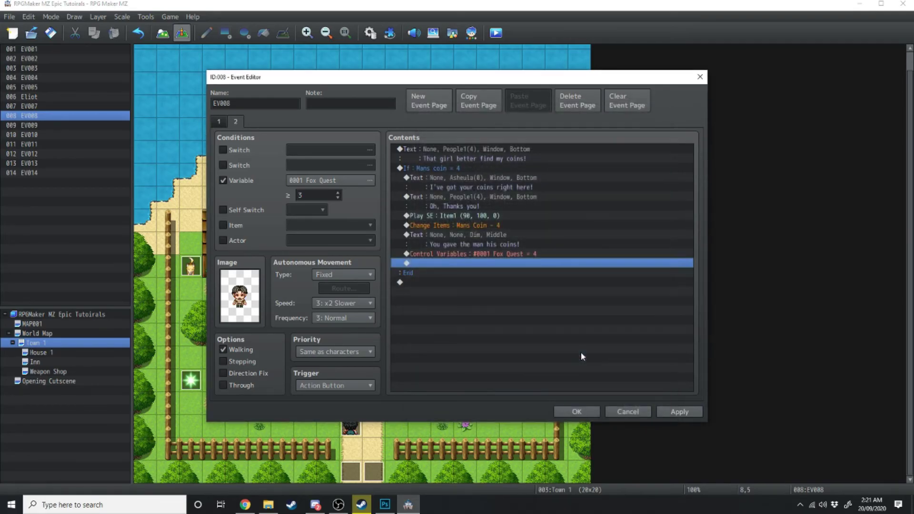
# - Before the Control Variables command, add the man's message "Here, take this for your troubles." and the Dim, Middle message "You got given 100 gold!"
pyautogui.click(499, 255)
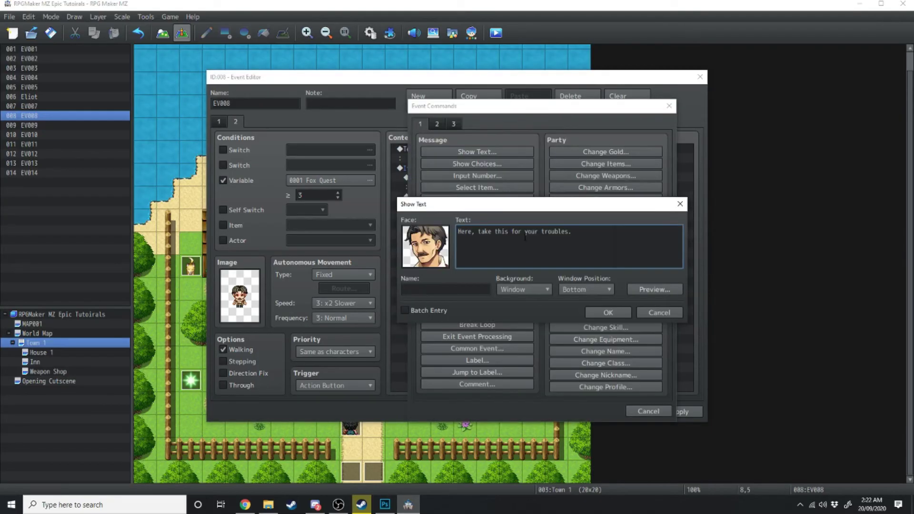
pyautogui.click(607, 316)
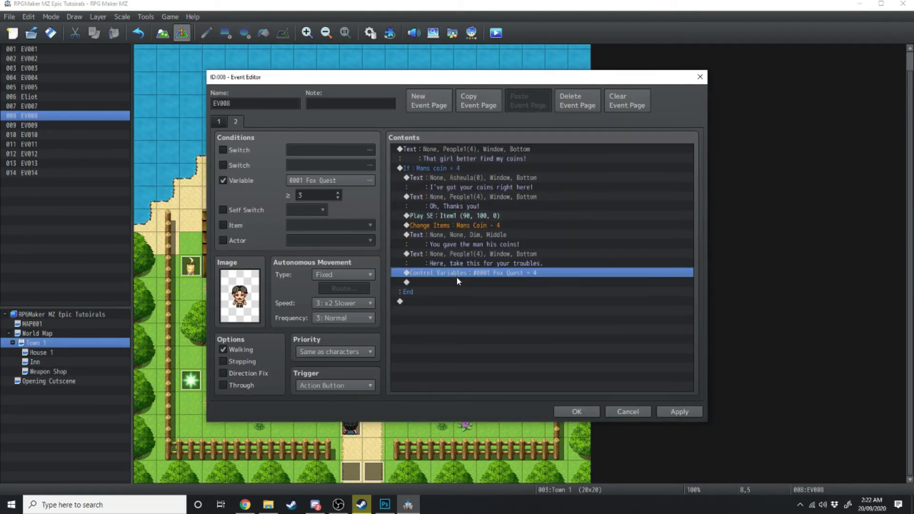
pyautogui.doubleClick(456, 276)
pyautogui.click(611, 154)
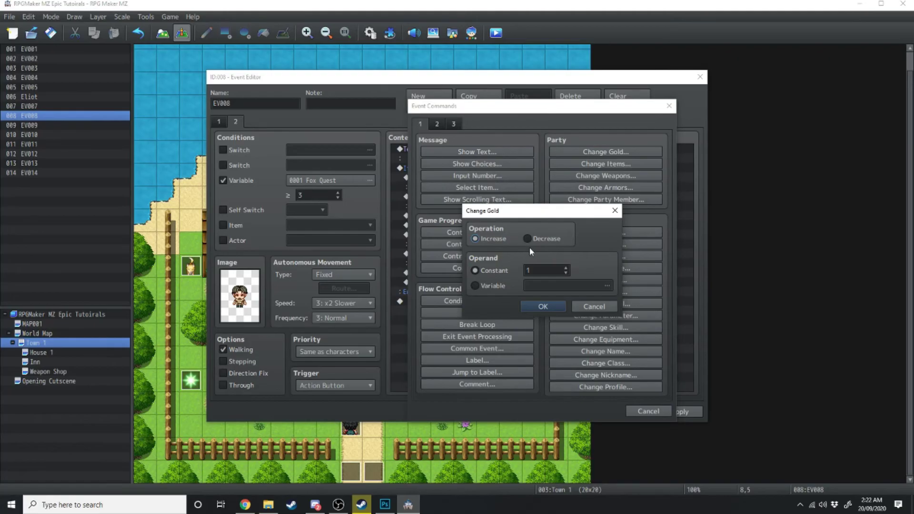
pyautogui.click(594, 307)
pyautogui.click(477, 151)
pyautogui.click(523, 290)
pyautogui.click(590, 290)
pyautogui.write('You got given 100 gold!')
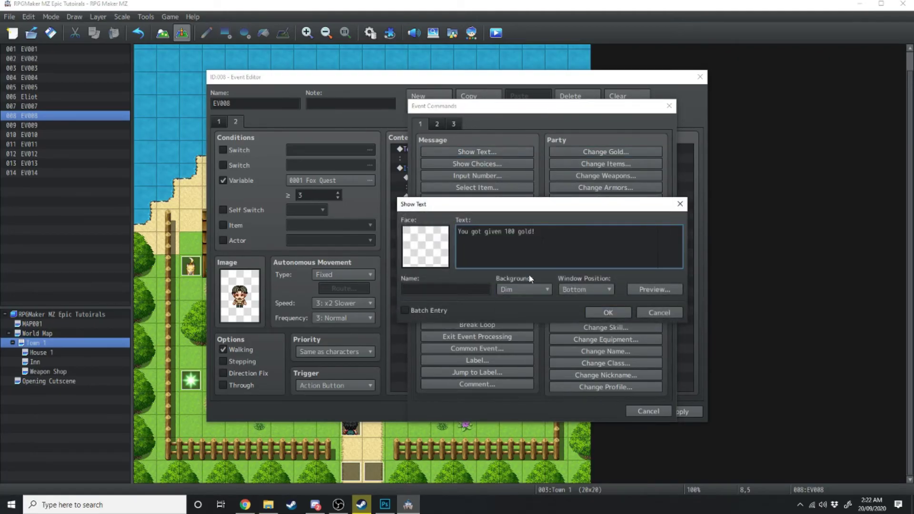
pyautogui.click(586, 290)
pyautogui.click(571, 309)
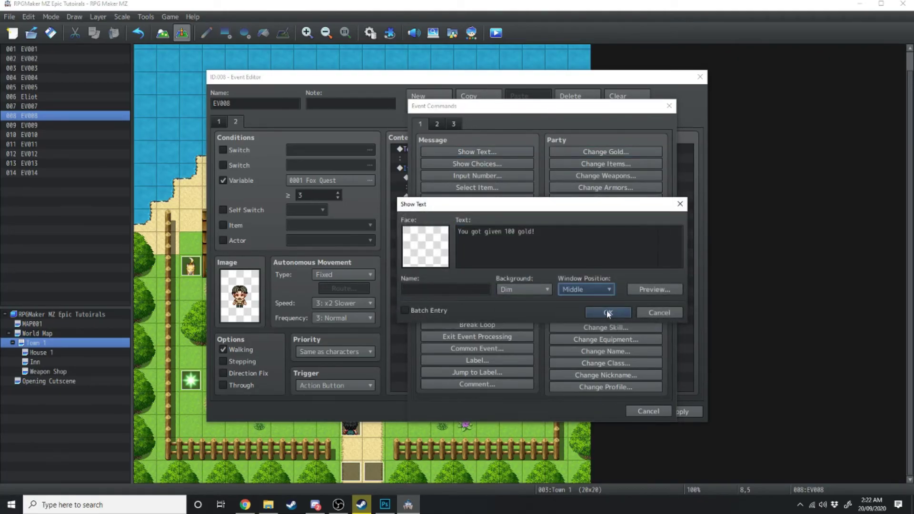
pyautogui.click(603, 311)
# - Add a third page to EV008 that requires Fox Quest ≥ 4 and uses the man's People1 character image
pyautogui.click(442, 101)
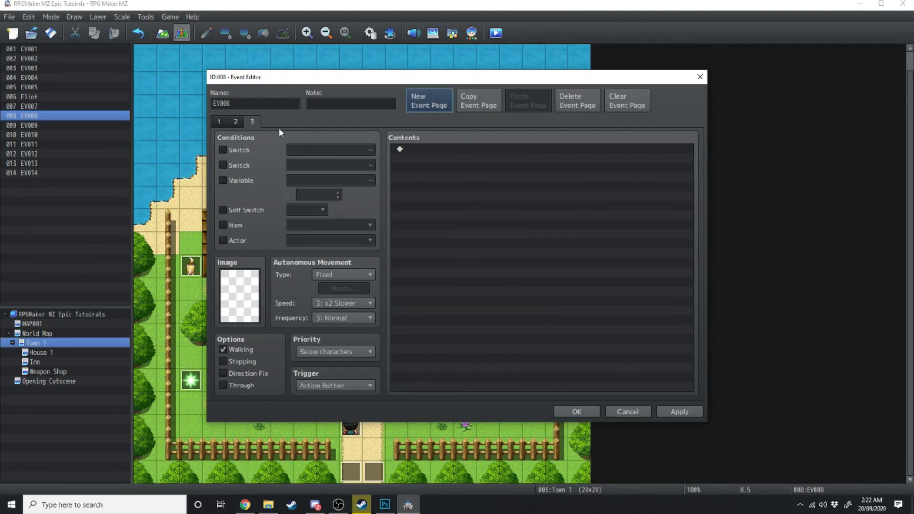
pyautogui.click(222, 180)
pyautogui.click(337, 193)
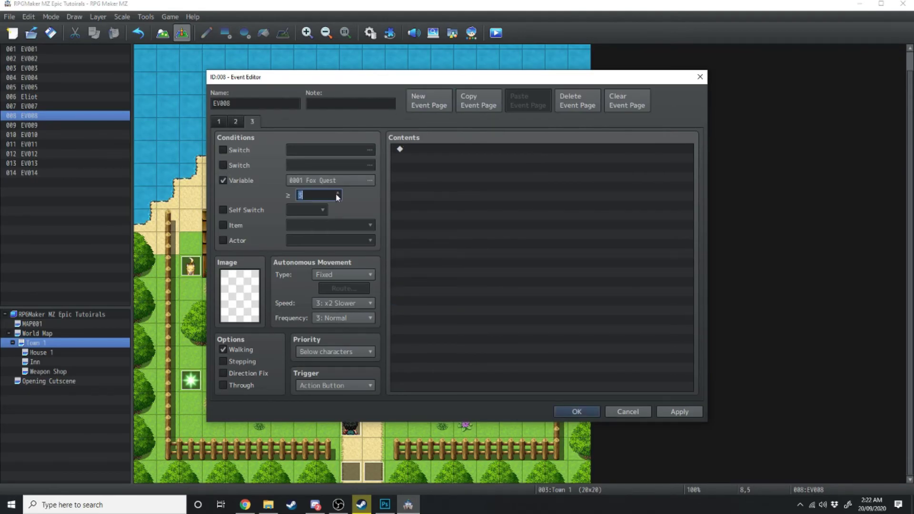
pyautogui.doubleClick(237, 295)
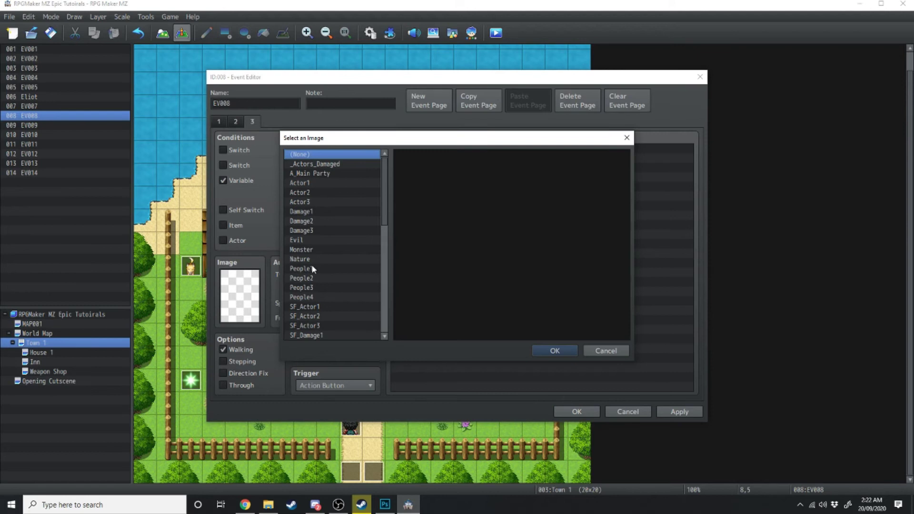
pyautogui.click(300, 268)
pyautogui.doubleClick(425, 240)
# - Add the message "Thanks again for all your help!" with the man's face to the third page and save EV008
pyautogui.doubleClick(446, 149)
pyautogui.click(446, 151)
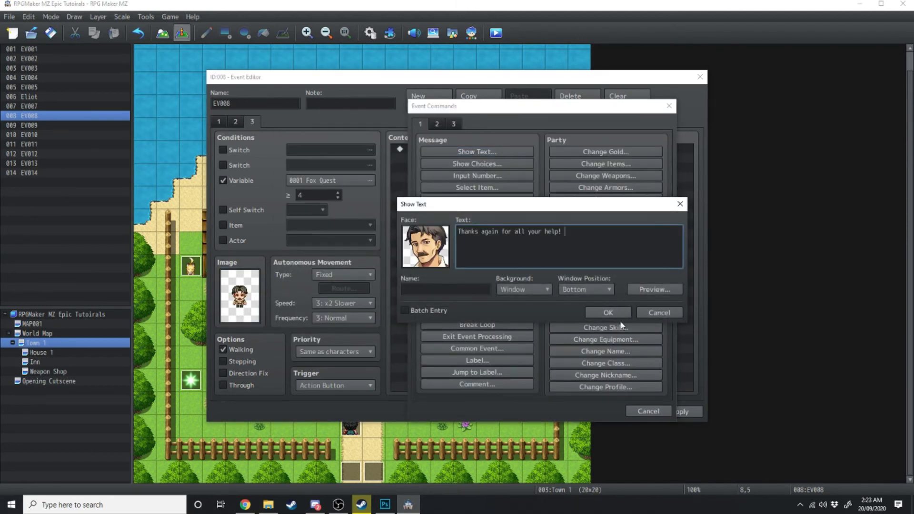
pyautogui.click(625, 315)
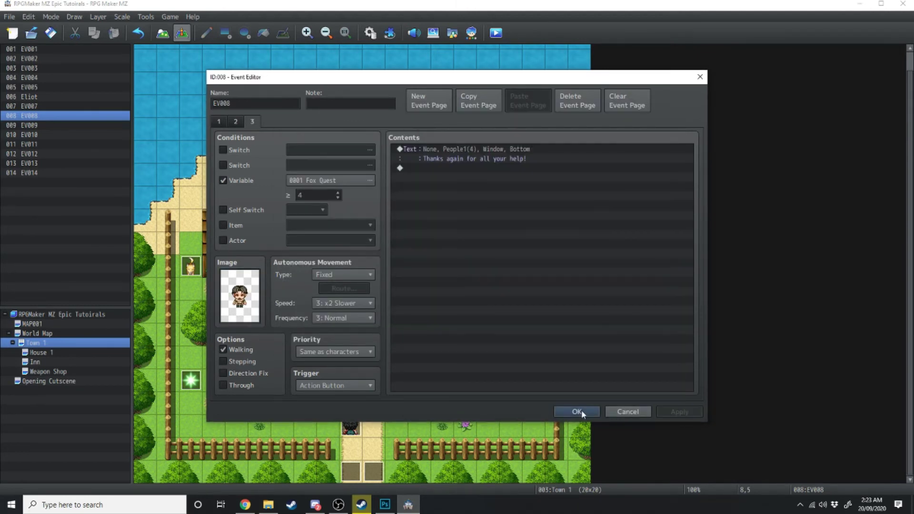
pyautogui.click(581, 410)
# - In House 1, give Quest Giver a fifth page for Fox Quest ≥ 4 with the girl's image and "You're the best! Thanks for all your help!"
pyautogui.click(44, 354)
pyautogui.doubleClick(287, 178)
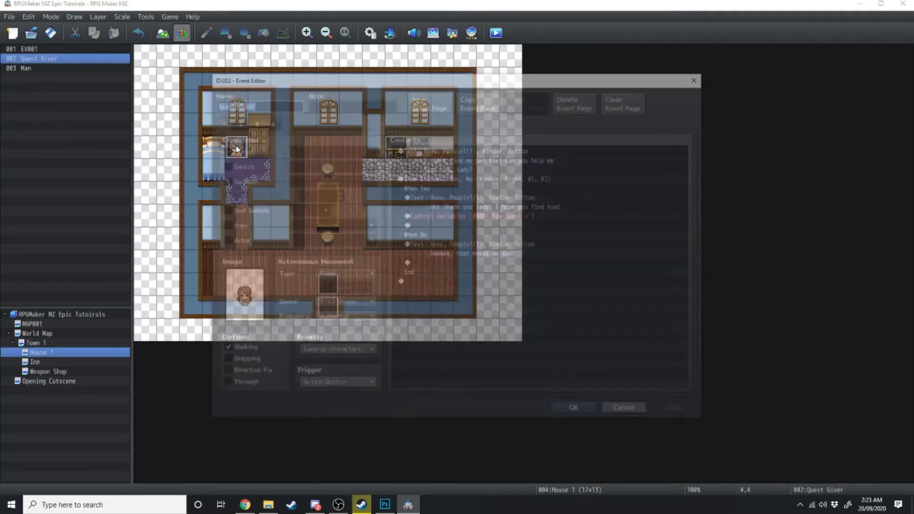
pyautogui.click(267, 122)
pyautogui.click(427, 106)
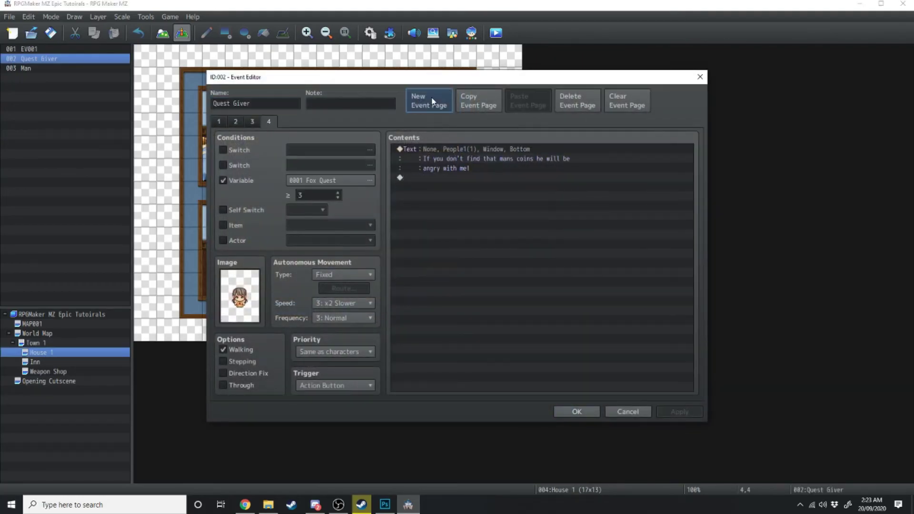
pyautogui.click(321, 185)
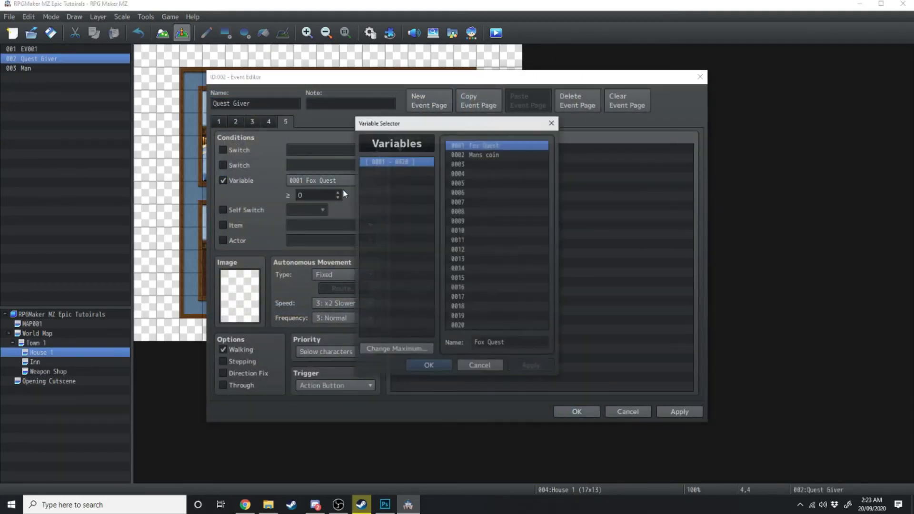
pyautogui.click(421, 308)
pyautogui.doubleClick(239, 295)
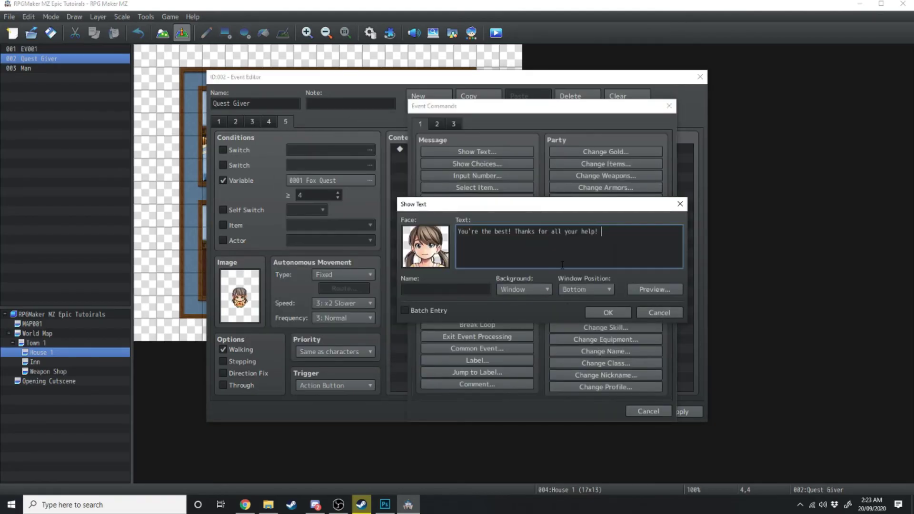
pyautogui.click(608, 312)
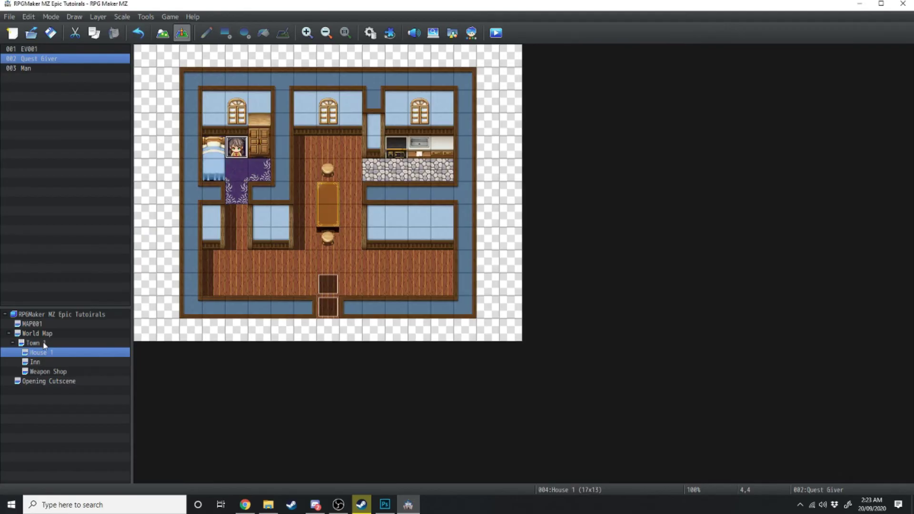
# - Create a new event on the water tile at 0,0 in Town 1 with a Parallel trigger
pyautogui.click(43, 343)
pyautogui.scroll(1, 148, 63)
pyautogui.doubleClick(148, 63)
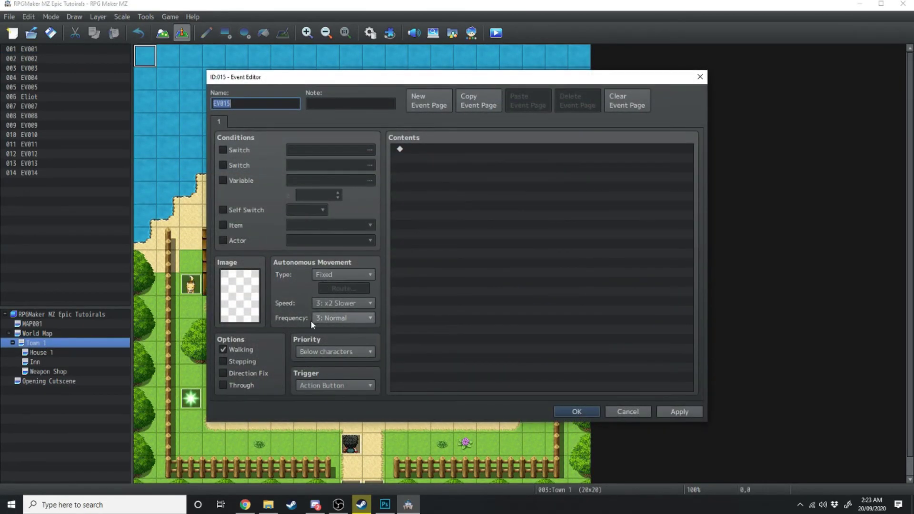
pyautogui.click(328, 385)
pyautogui.click(314, 442)
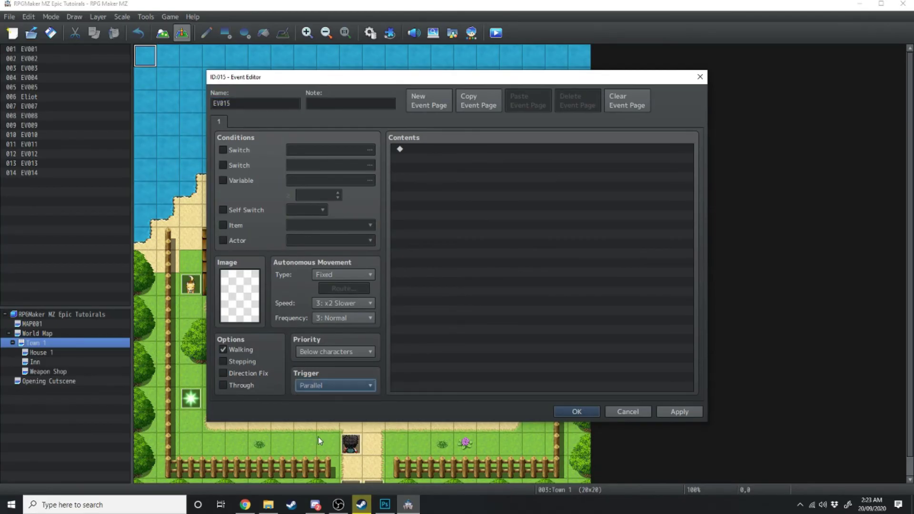
# - Set the new event's condition to the variable Mans coin ≥ 4
pyautogui.click(267, 181)
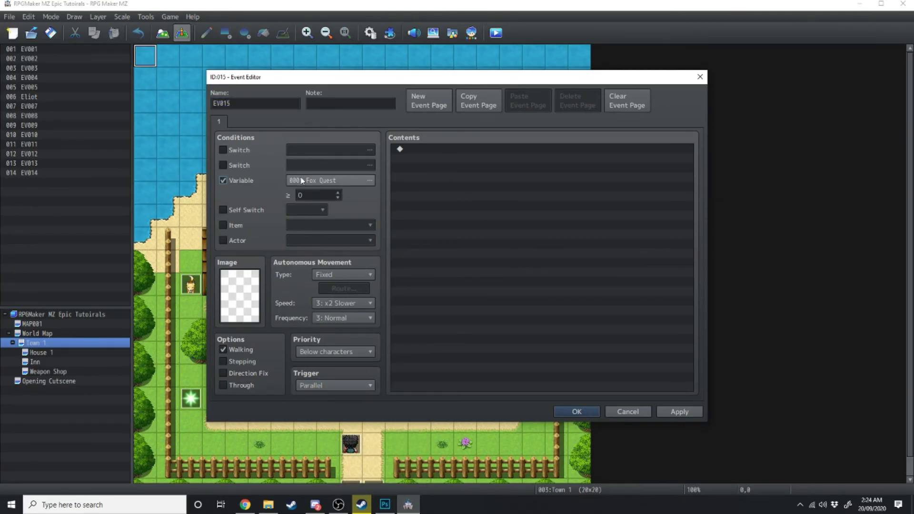
pyautogui.click(339, 182)
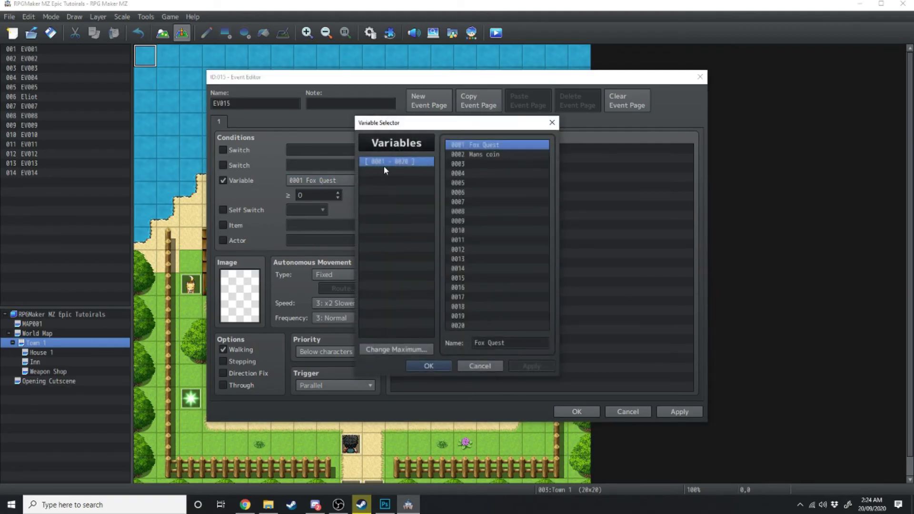
pyautogui.click(466, 155)
pyautogui.click(431, 366)
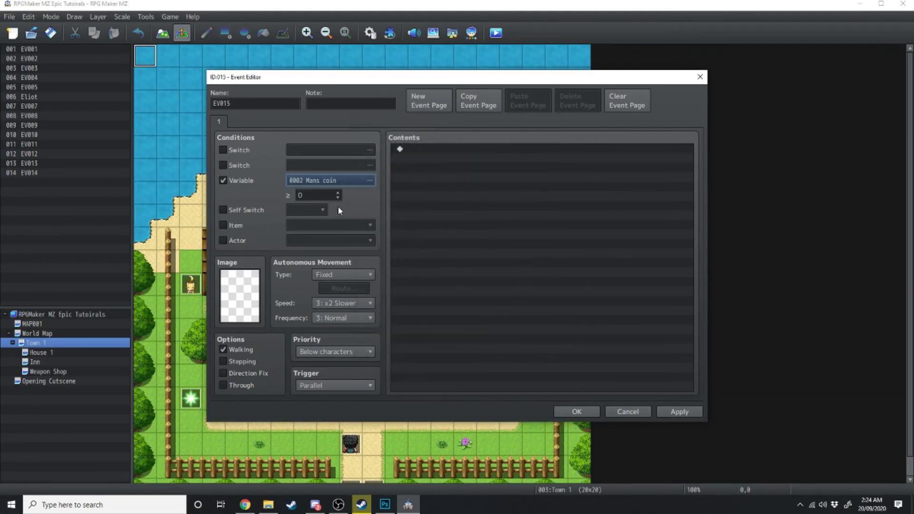
pyautogui.click(338, 192)
# - Add the message "I've got this mans coins now. Better return them to him." with the Asheula face to the parallel event
pyautogui.doubleClick(437, 150)
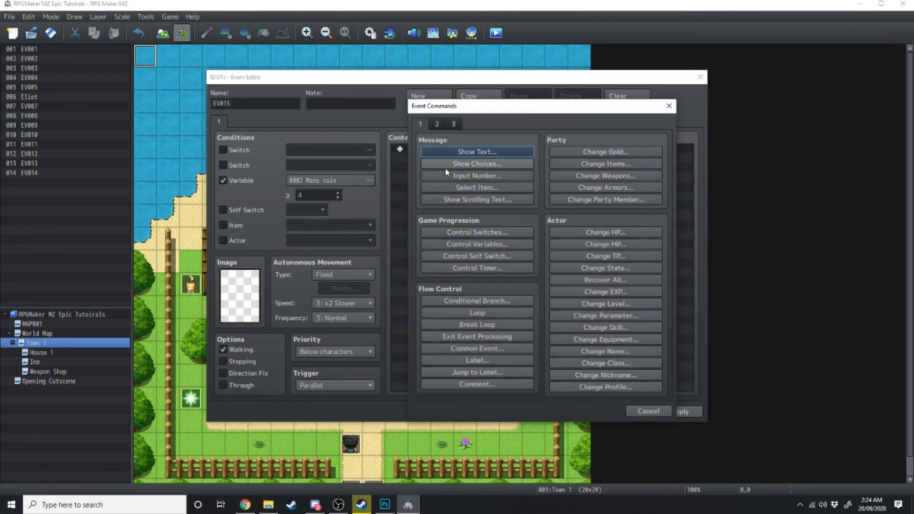
pyautogui.click(468, 152)
pyautogui.click(540, 289)
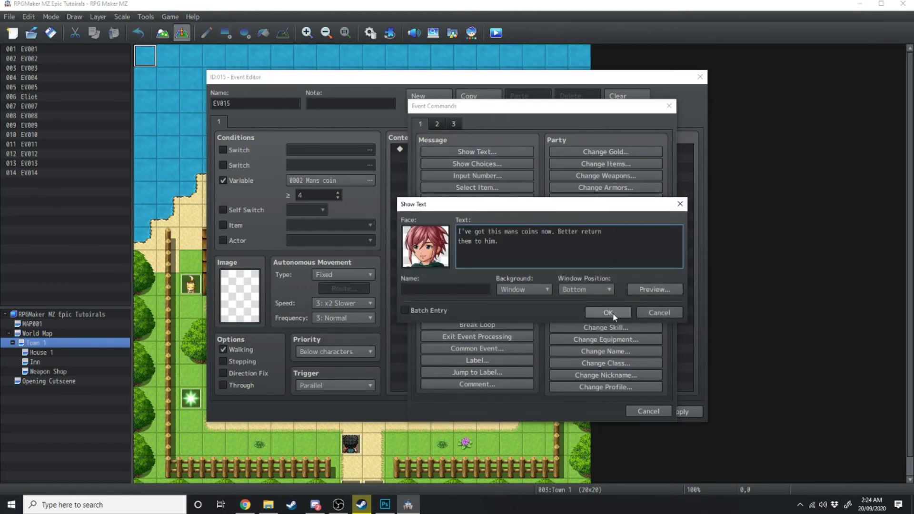
pyautogui.click(608, 312)
# - Add a Control Self Switch command after the coin message in the parallel event
pyautogui.click(419, 177)
pyautogui.doubleClick(421, 179)
pyautogui.click(464, 256)
pyautogui.click(534, 298)
# - Add a second page with a Self Switch condition to the parallel event and save the event
pyautogui.click(428, 101)
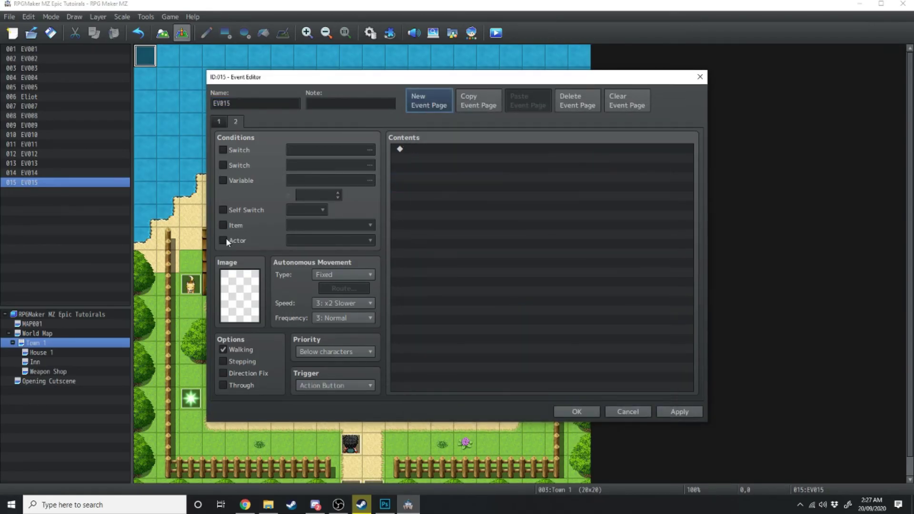
pyautogui.click(222, 210)
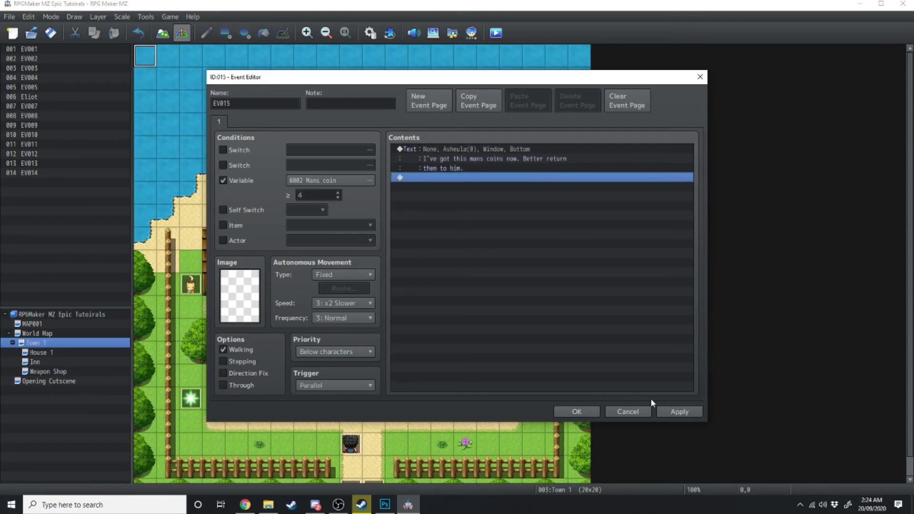
pyautogui.click(584, 411)
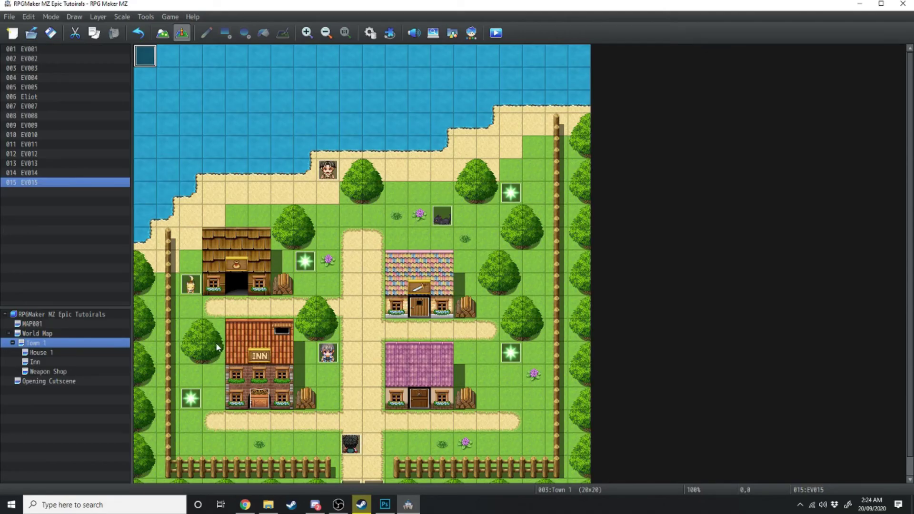
# - Playtest the game, talk to the girl in House 1 and answer No to her request for help
pyautogui.click(497, 40)
pyautogui.press('Up')
pyautogui.press('Up')
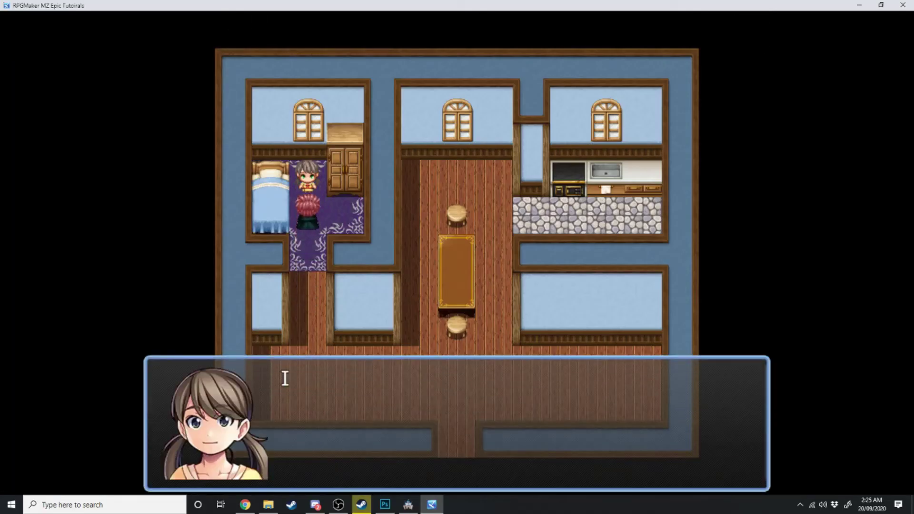
pyautogui.press('Return')
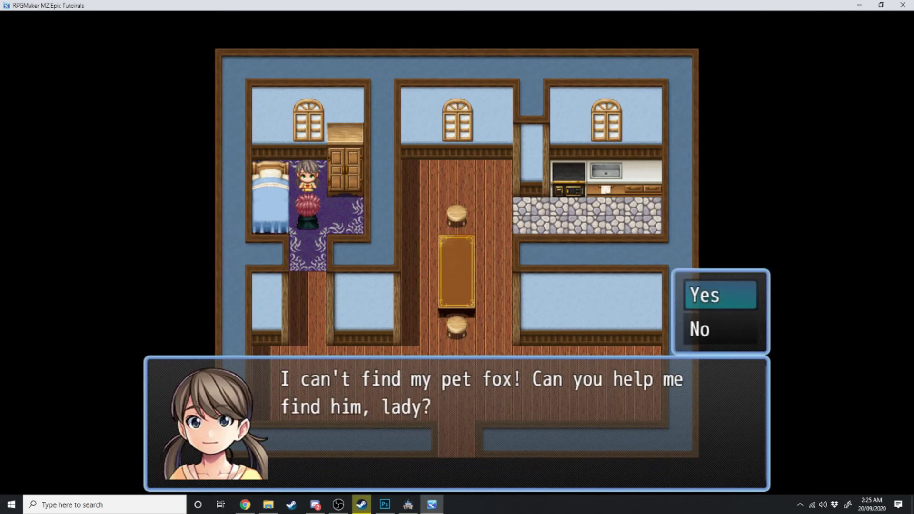
pyautogui.press('Down')
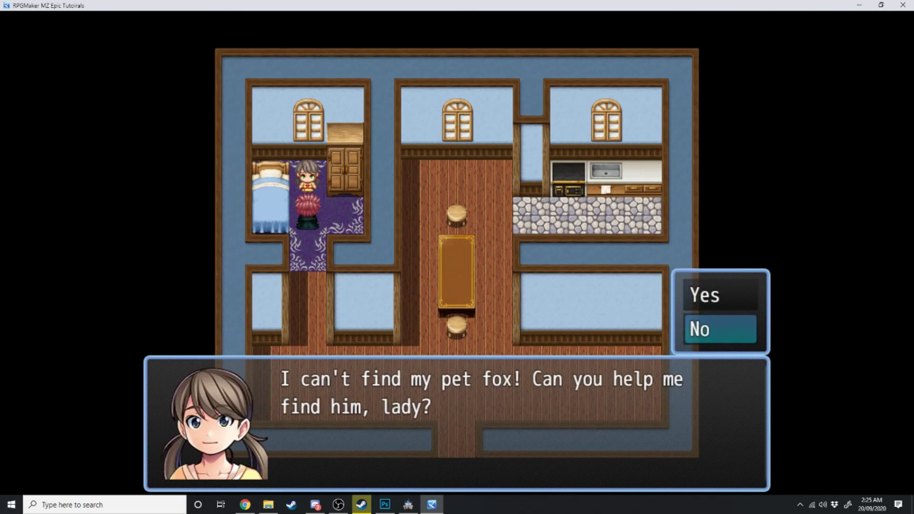
pyautogui.press('Return')
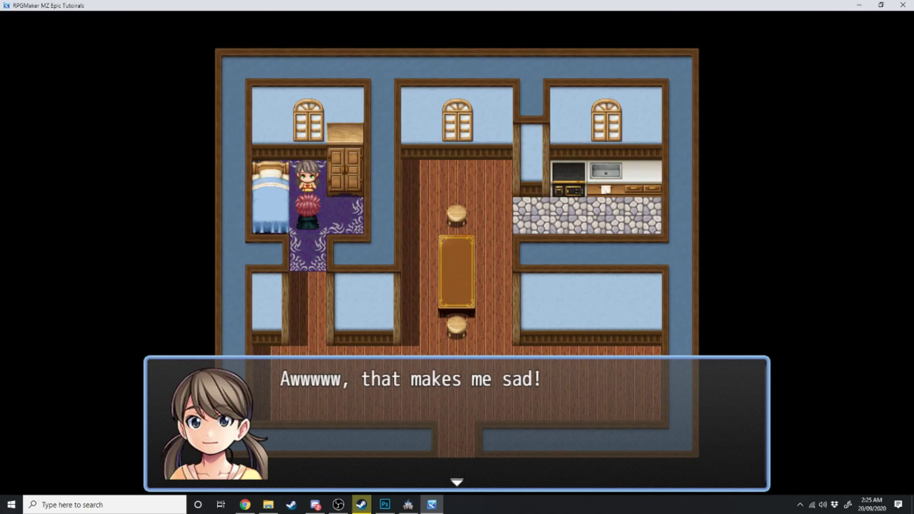
pyautogui.press('Return')
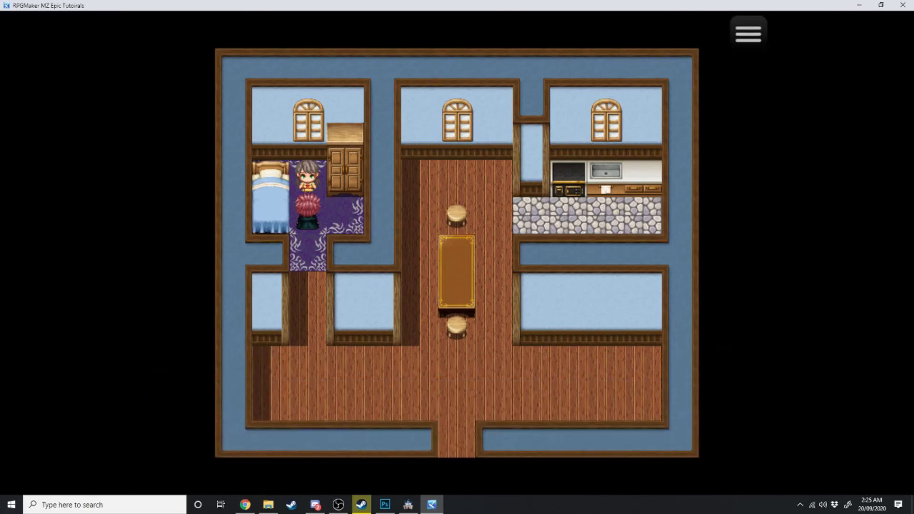
# - Talk to the girl again, answer Yes to her request, and pick up her fox beside the shop in Town 1
pyautogui.press('Return')
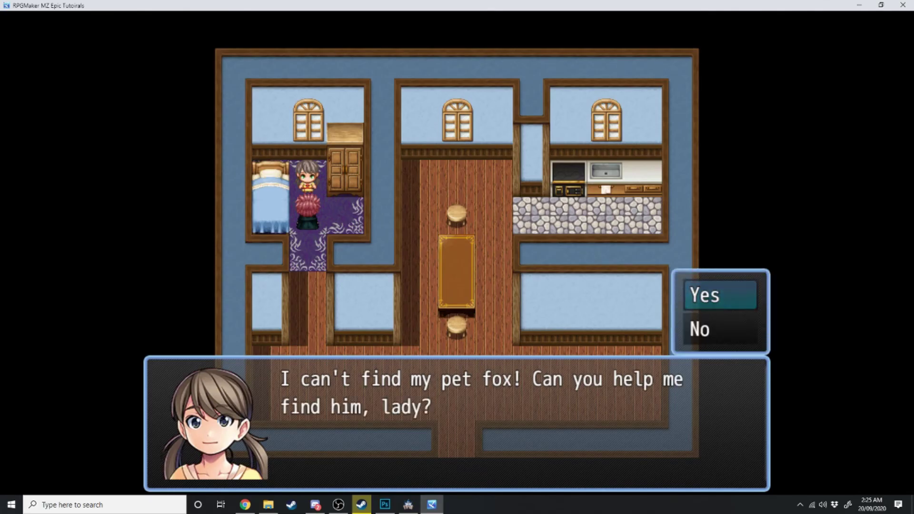
pyautogui.press('Return')
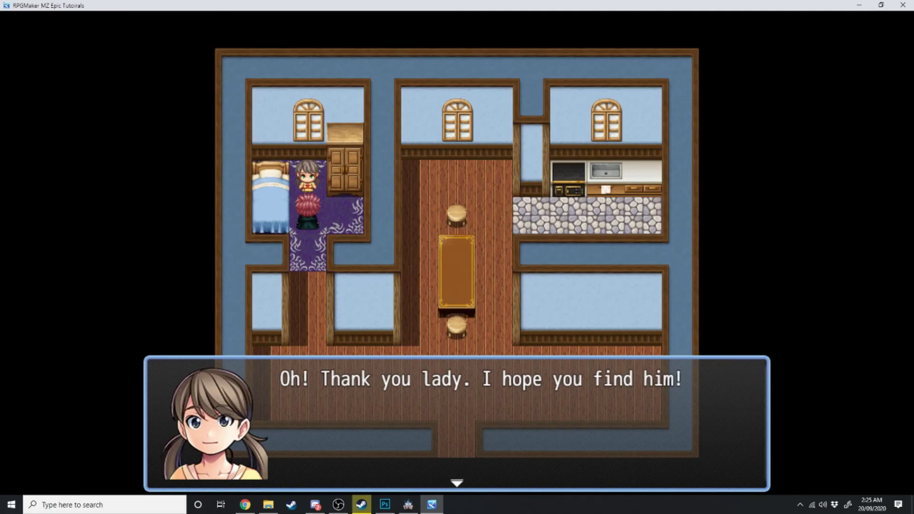
pyautogui.press('Return')
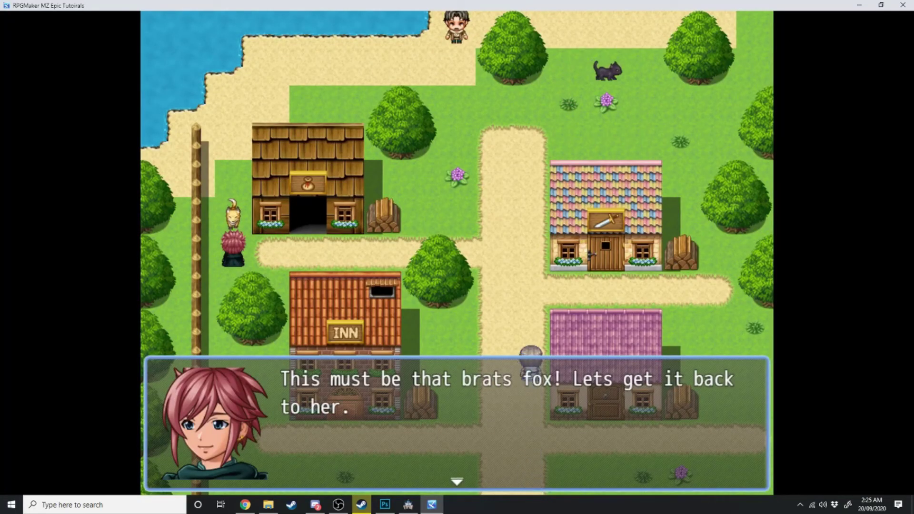
pyautogui.press('Return')
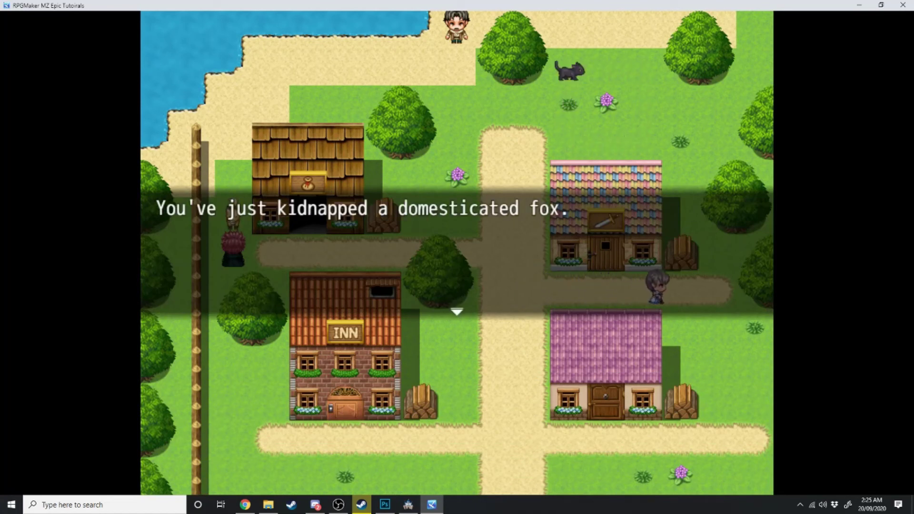
pyautogui.press('Return')
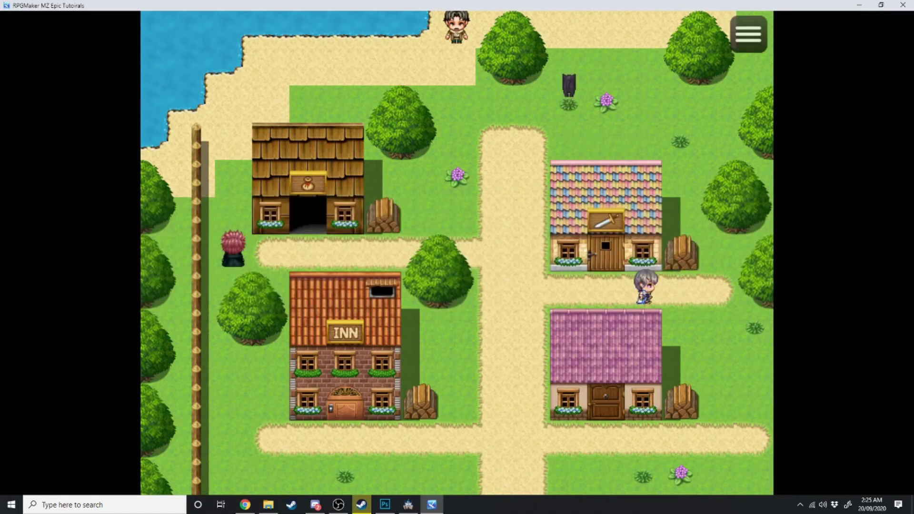
# - Walk back to House 1 and talk to the girl in the bedroom to return her fox
pyautogui.press('Right')
pyautogui.press('Down')
pyautogui.press('Right')
pyautogui.press('Up')
pyautogui.press('Up')
pyautogui.press('Left')
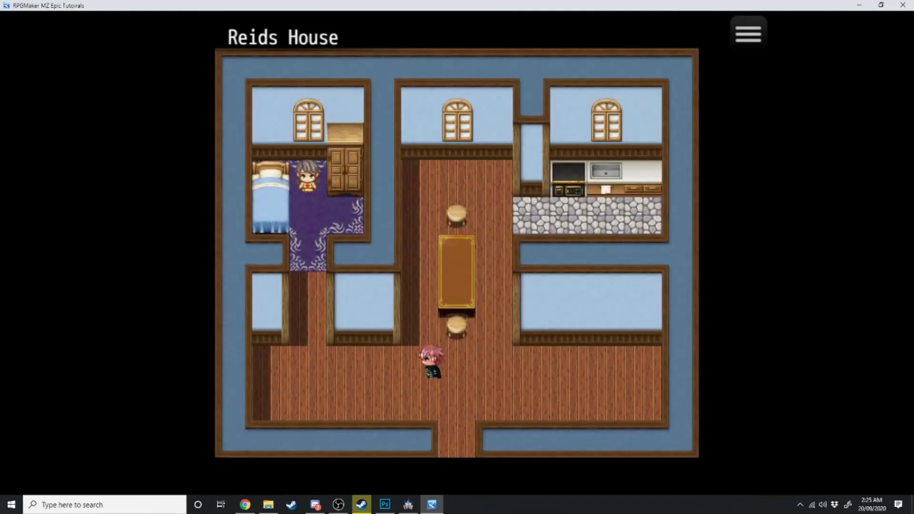
pyautogui.press('Left')
pyautogui.press('Up')
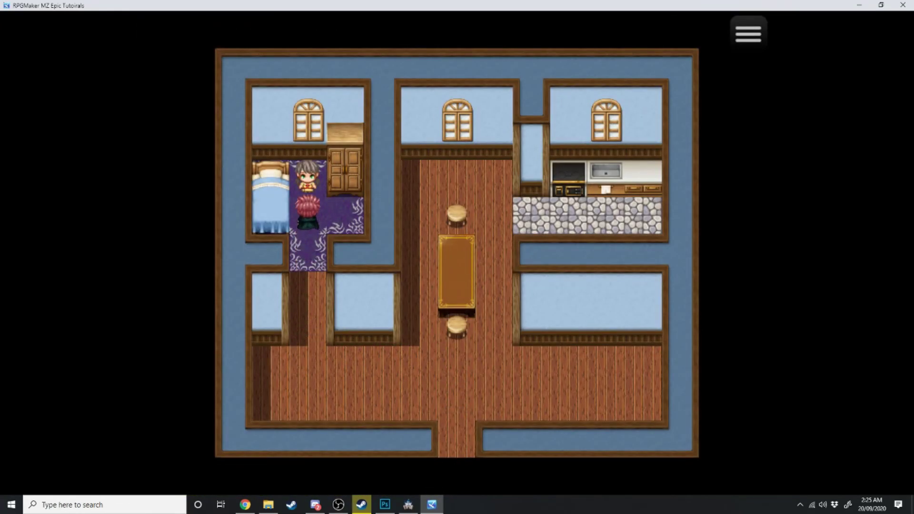
pyautogui.press('Return')
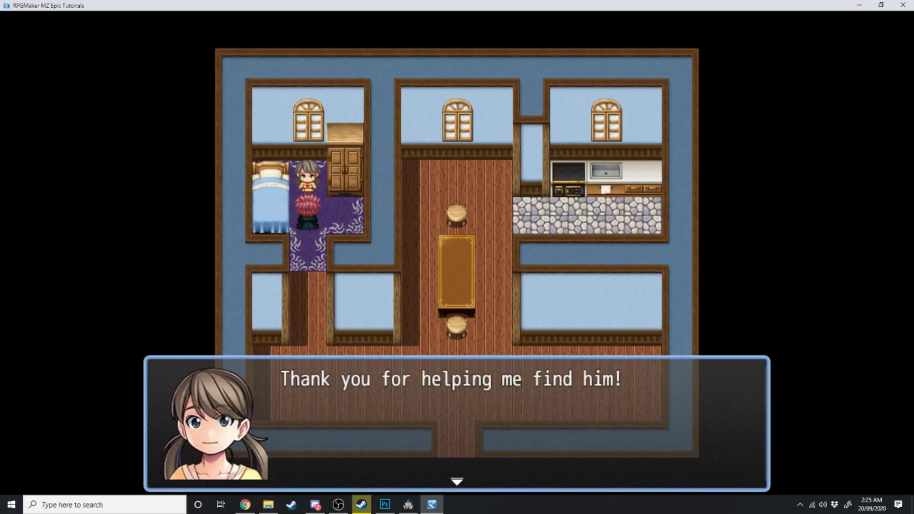
pyautogui.press('Return')
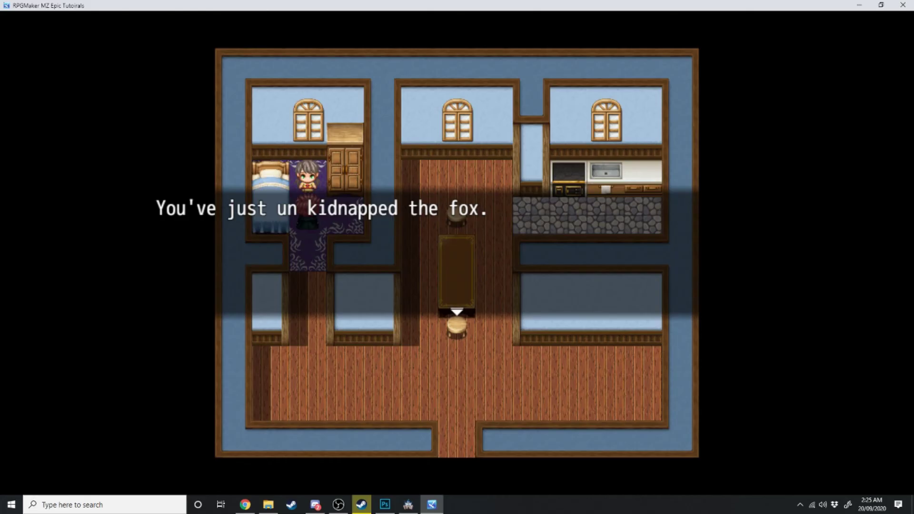
pyautogui.press('Return')
# - Play through the cutscene with the man and the girl's coin request, and talk to the girl once more
pyautogui.press('Left')
pyautogui.press('Up')
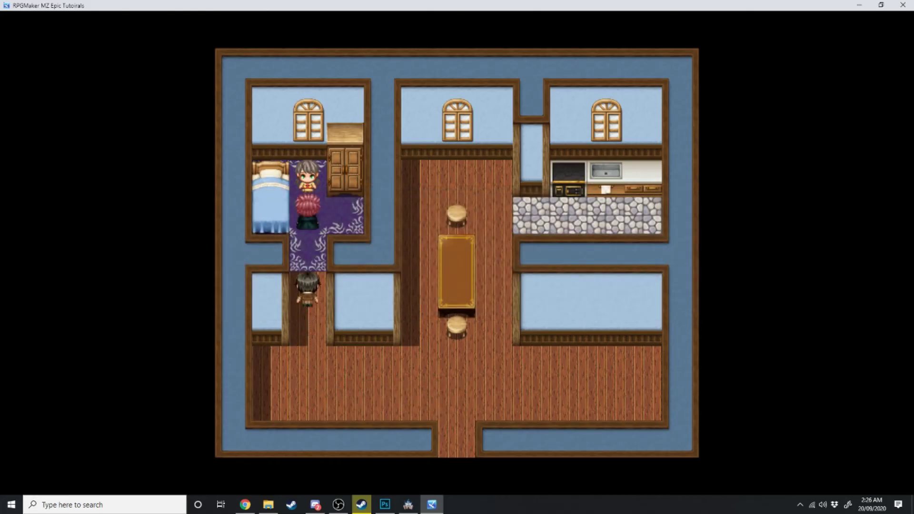
pyautogui.press('Return')
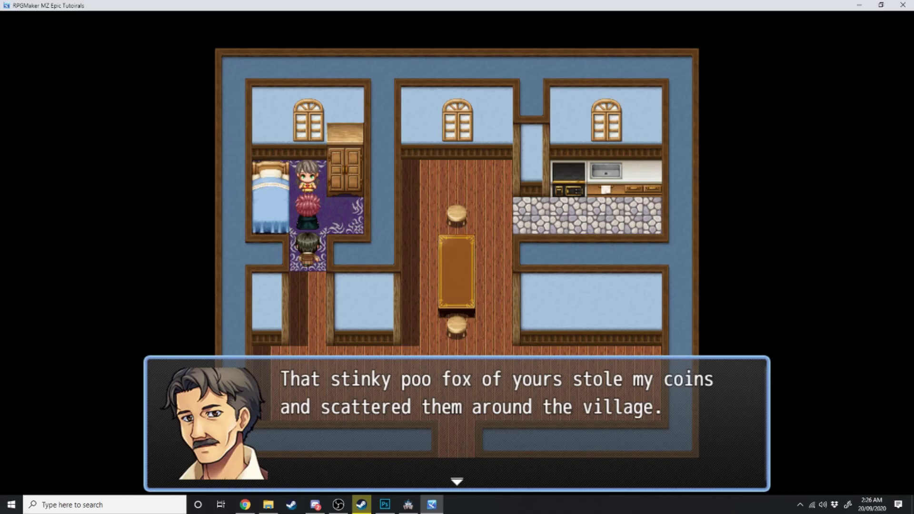
pyautogui.press('Return')
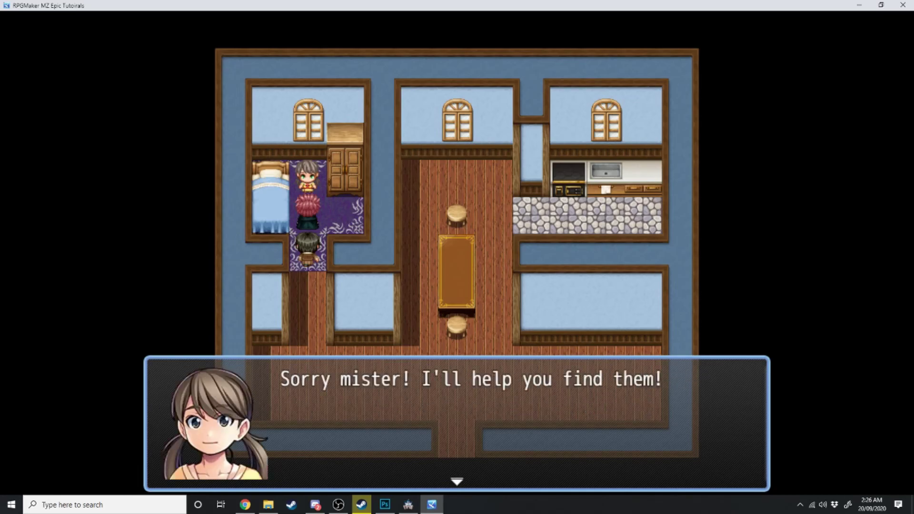
pyautogui.press('Return')
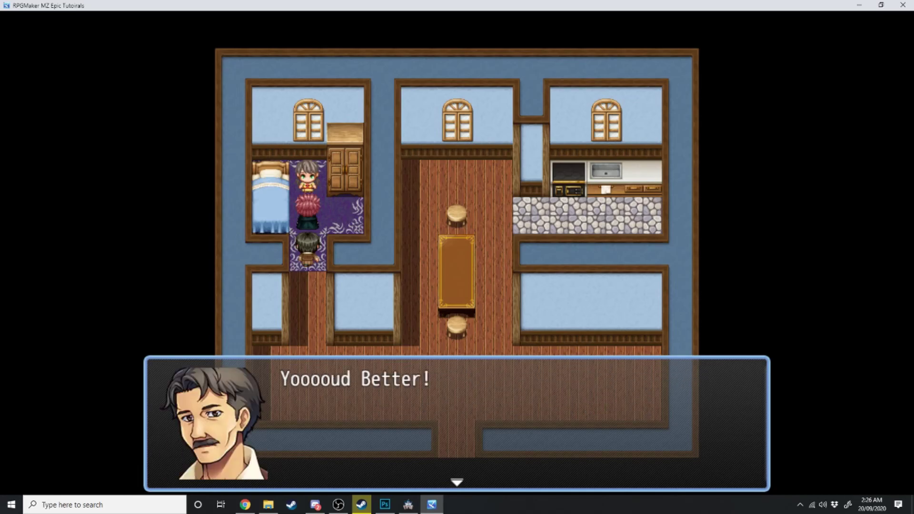
pyautogui.press('Return')
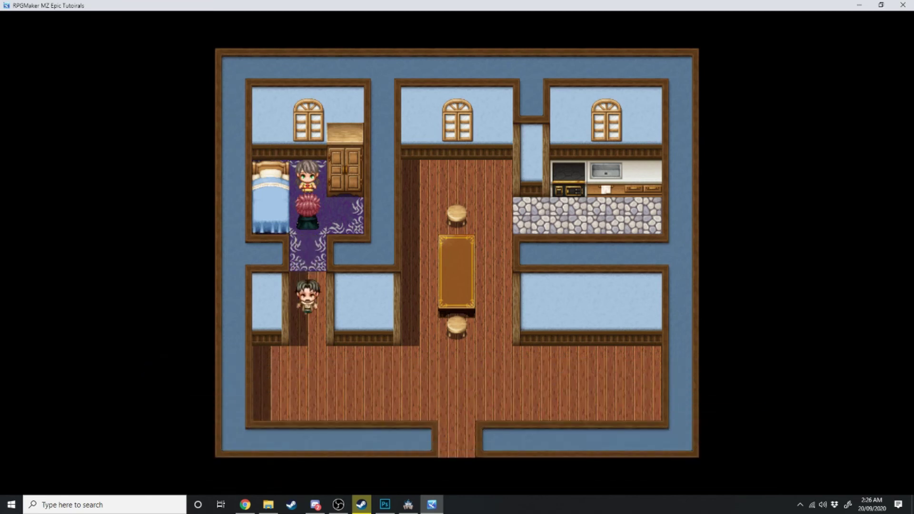
pyautogui.press('Right')
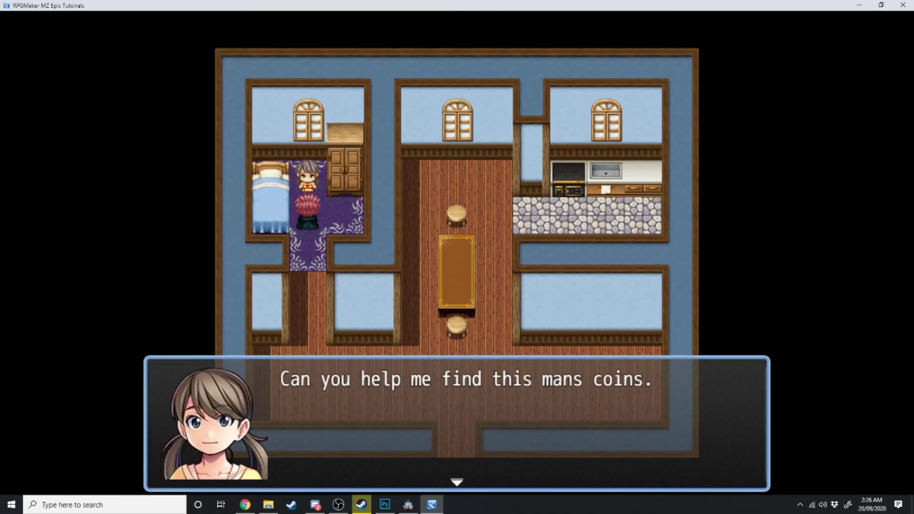
pyautogui.press('Return')
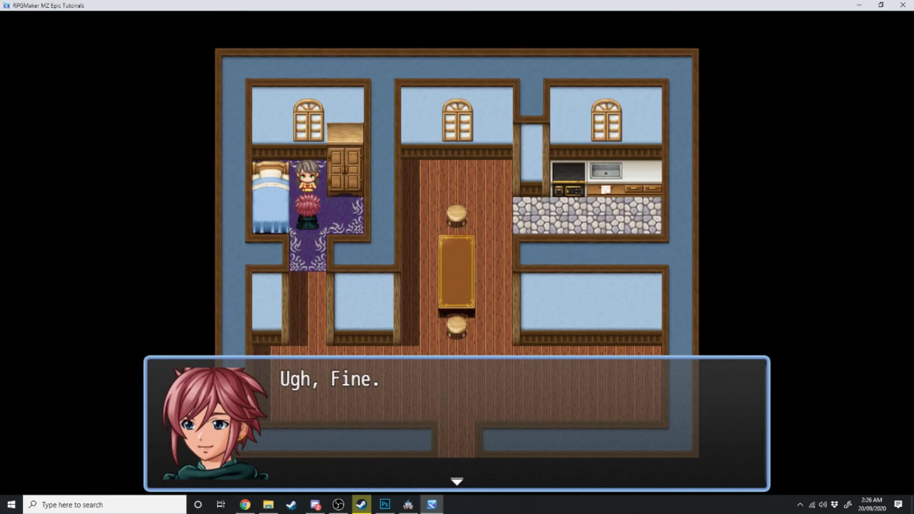
pyautogui.press('Return')
pyautogui.press('Return')
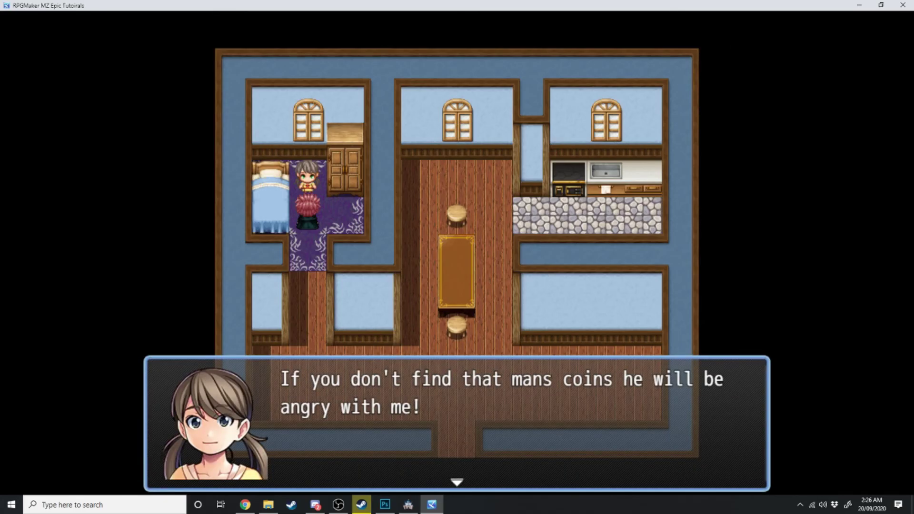
pyautogui.press('Return')
# - Leave House 1 and collect the coin sparkle on the grass east of the purple-roofed house
pyautogui.press('Down')
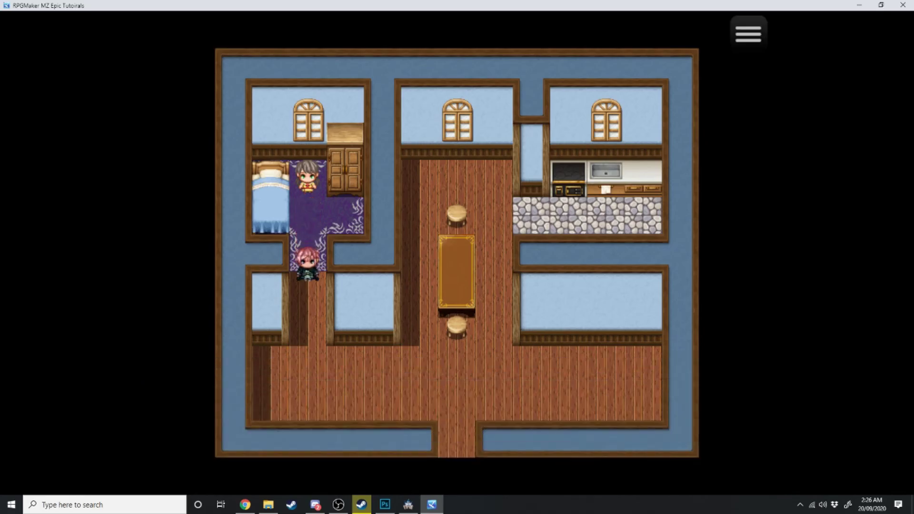
pyautogui.press('Right')
pyautogui.press('Right')
pyautogui.press('Down')
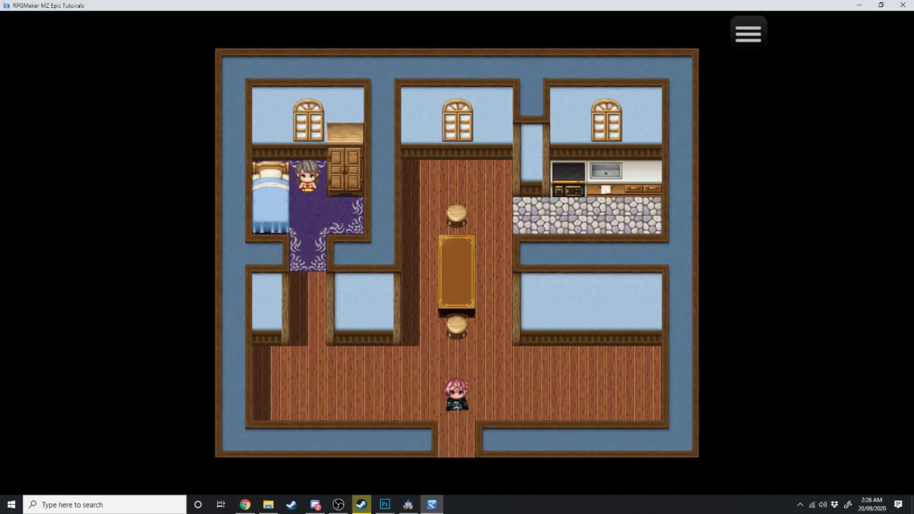
pyautogui.press('Left')
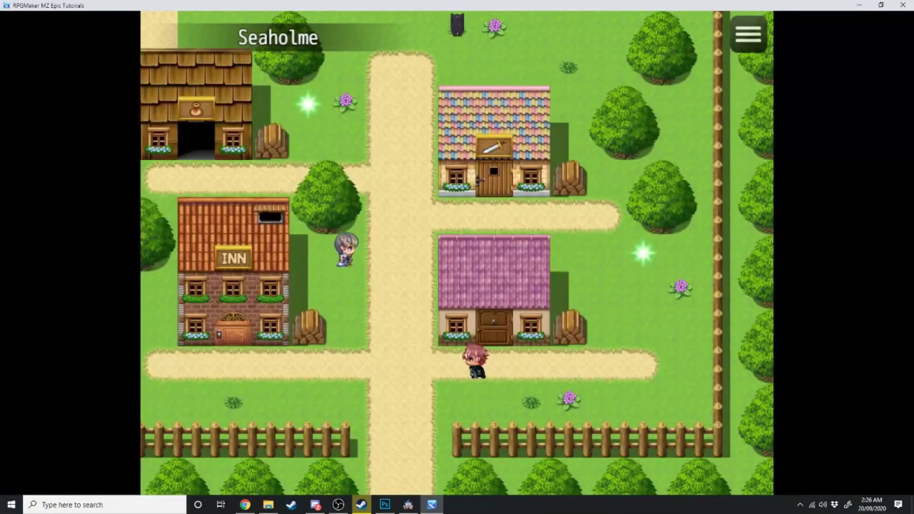
pyautogui.press('Up')
pyautogui.press('Down')
pyautogui.press('Right')
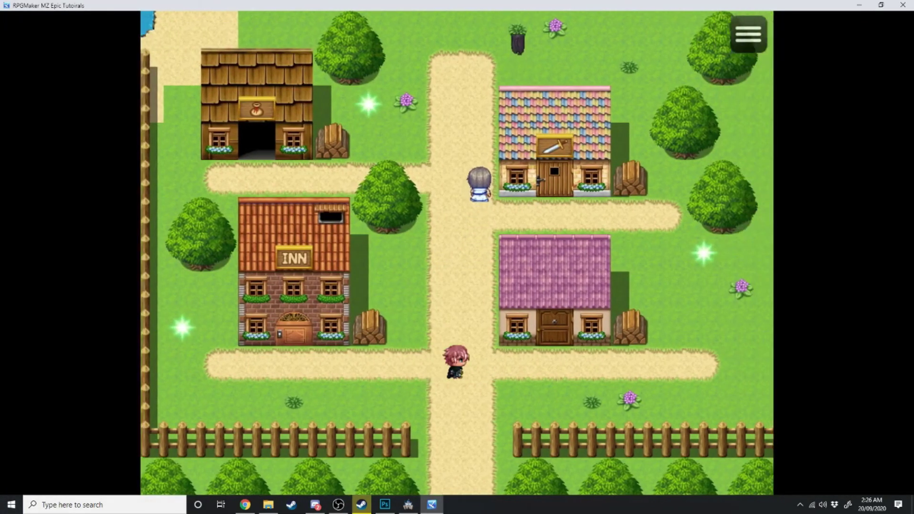
pyautogui.press('Up')
pyautogui.press('Return')
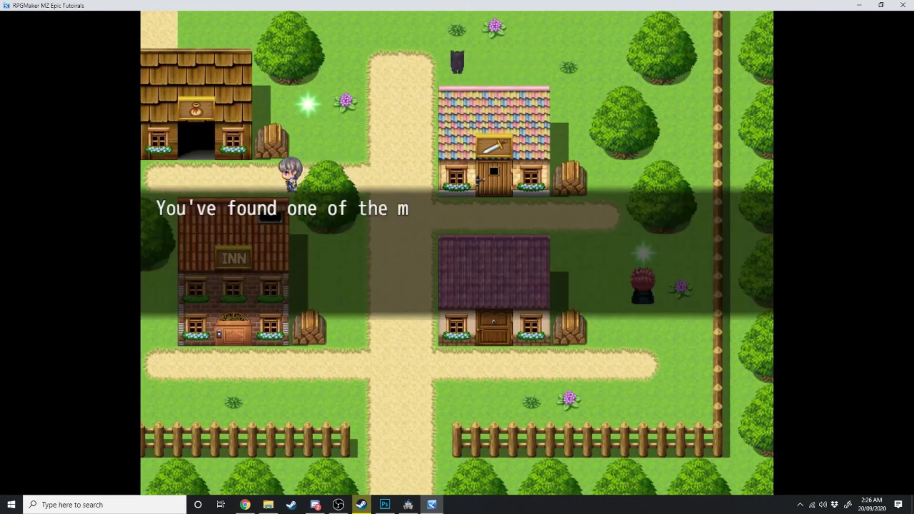
pyautogui.press('Return')
# - Collect the coin sparkle beside the item shop in Town 1
pyautogui.press('Left')
pyautogui.press('Left')
pyautogui.press('Up')
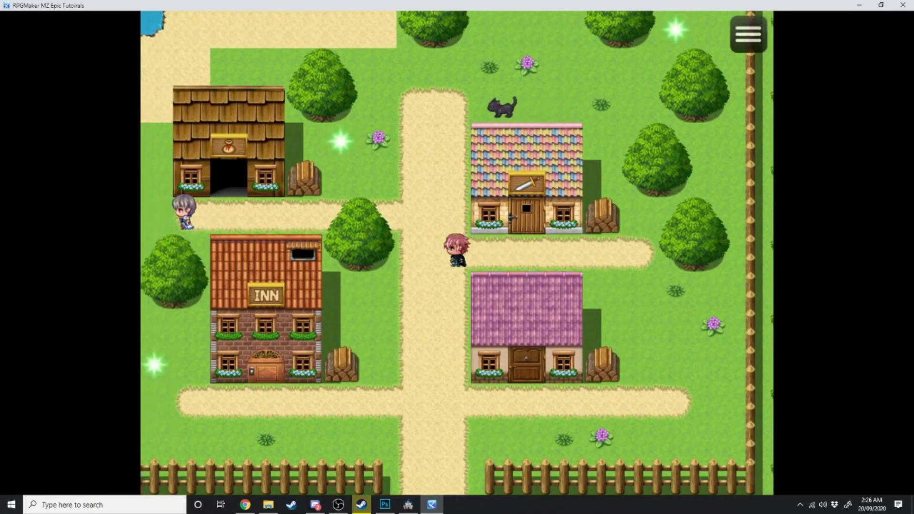
pyautogui.press('Return')
pyautogui.press('Return')
# - Collect the coin sparkle between the inn and the western fence
pyautogui.press('Down')
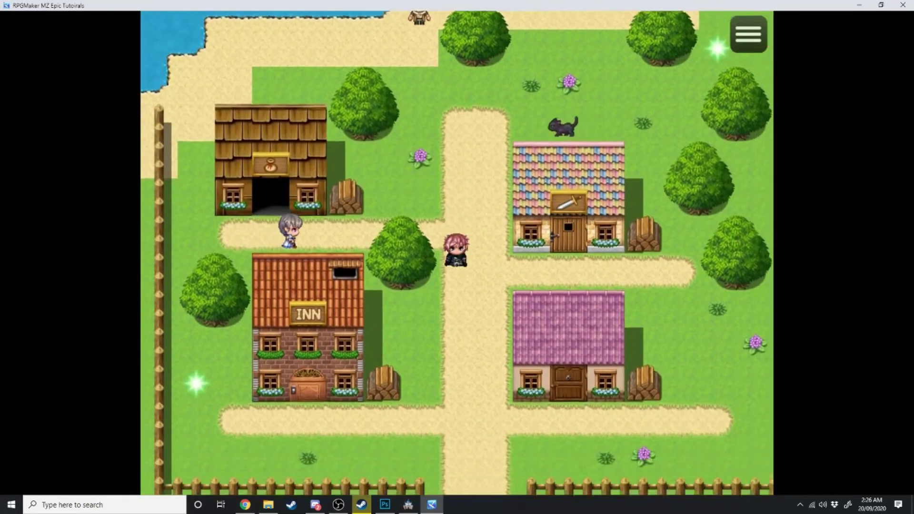
pyautogui.press('Left')
pyautogui.press('Left')
pyautogui.press('Up')
pyautogui.press('Return')
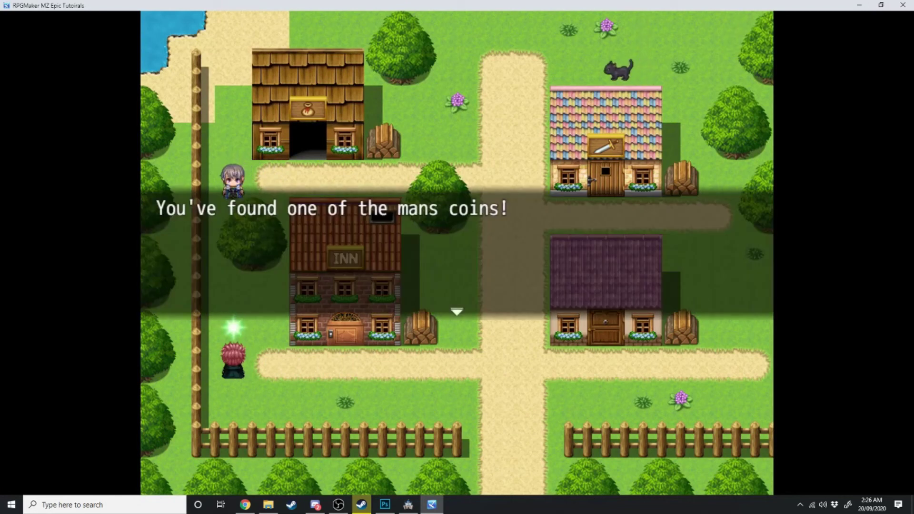
pyautogui.press('Return')
# - Collect the coin sparkle by the northeastern trees and read through the messages that follow
pyautogui.press('Right')
pyautogui.press('Right')
pyautogui.press('Up')
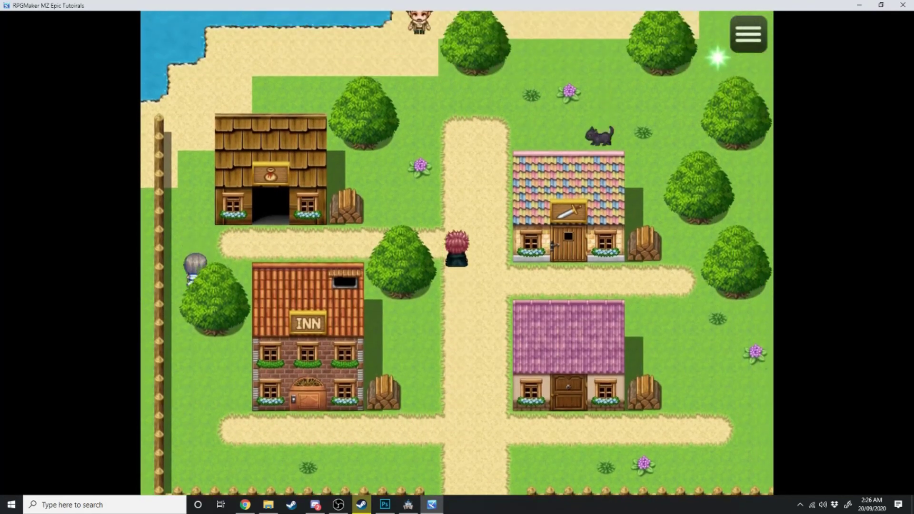
pyautogui.press('Right')
pyautogui.press('Right')
pyautogui.press('Up')
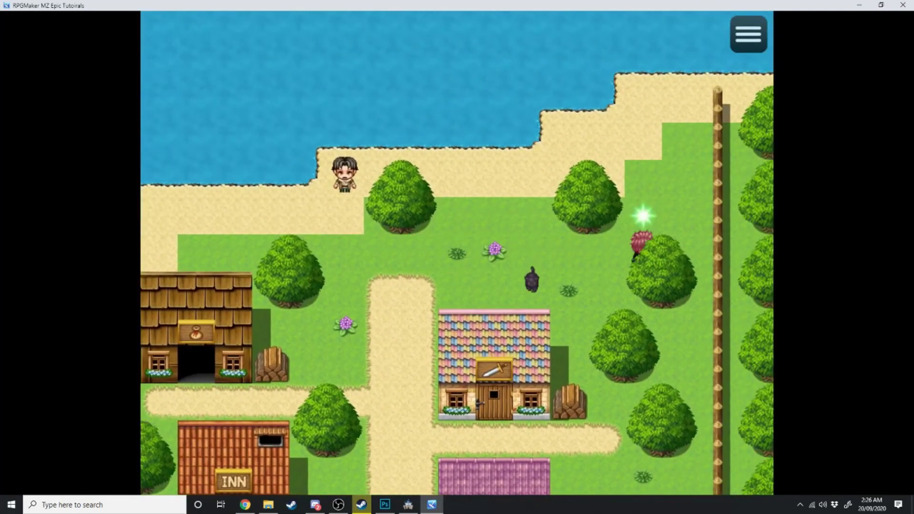
pyautogui.press('Return')
pyautogui.press('Return')
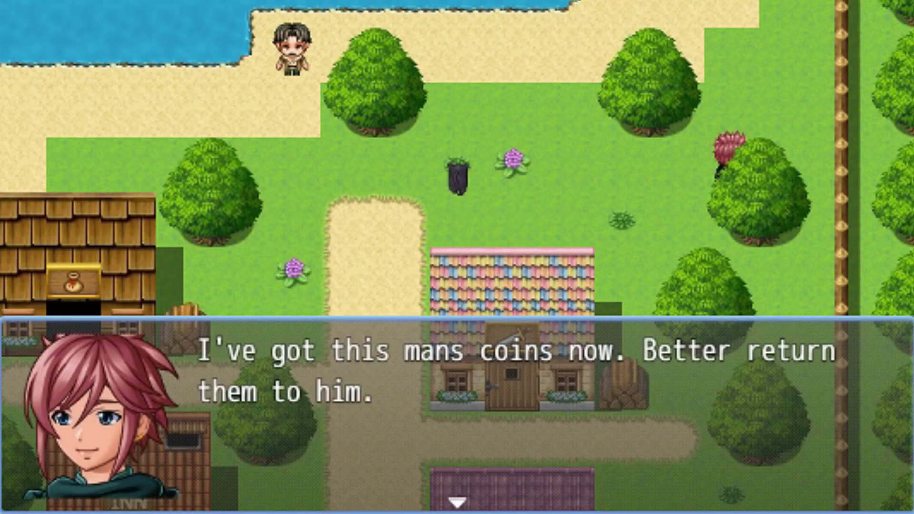
pyautogui.press('Return')
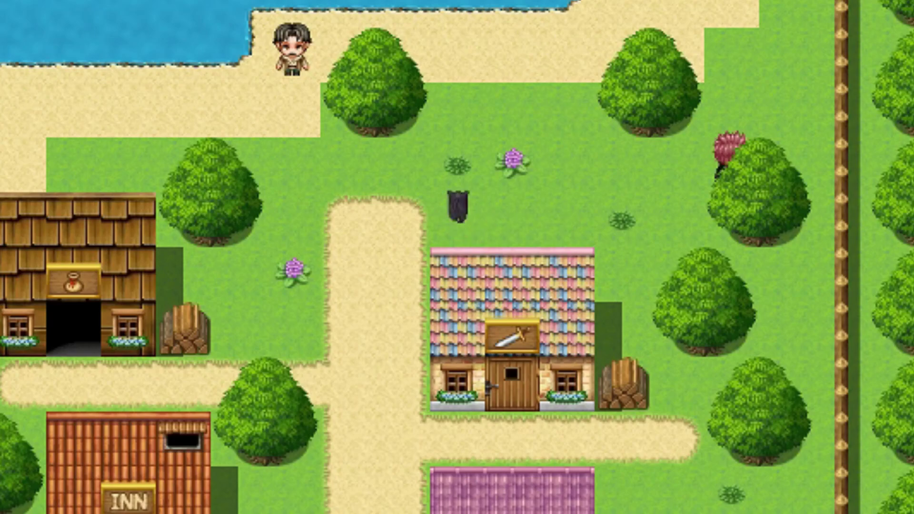
# - Talk to the man on the beach, hand over his coins and accept the gold reward
pyautogui.press('Left')
pyautogui.press('Left')
pyautogui.press('Up')
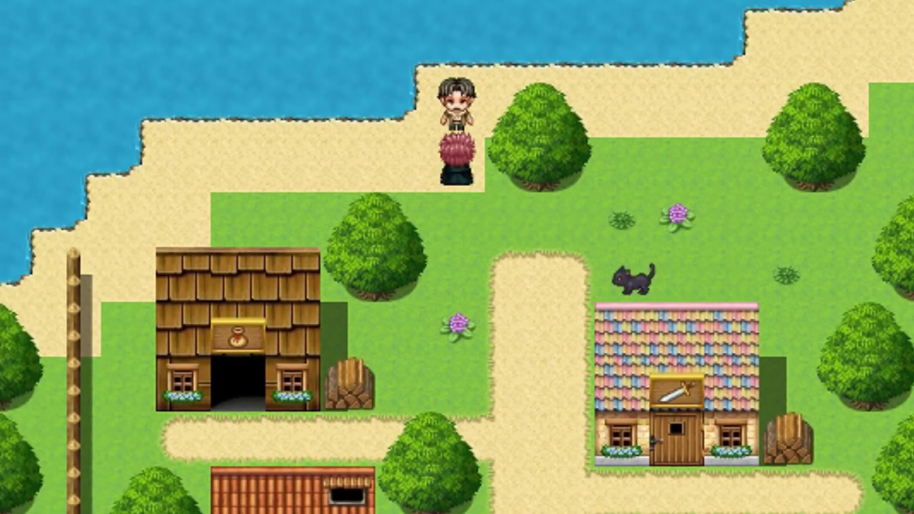
pyautogui.press('Return')
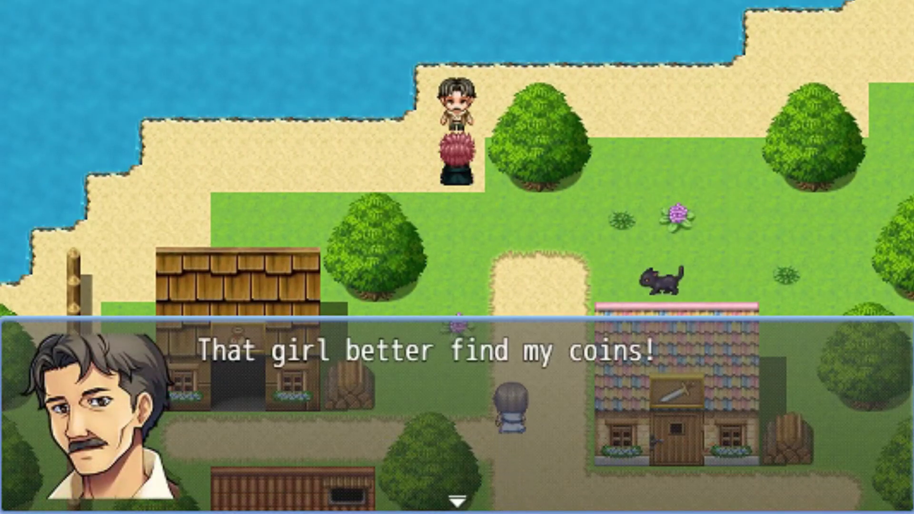
pyautogui.press('Return')
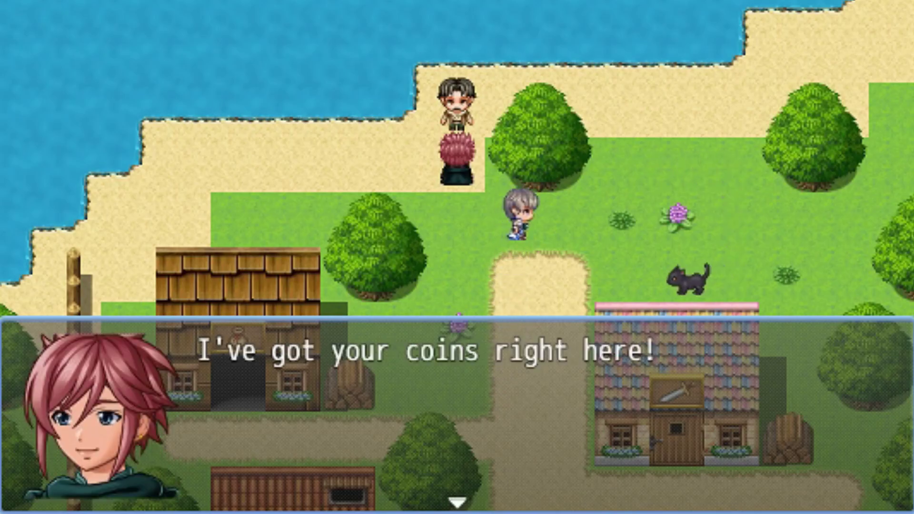
pyautogui.press('Return')
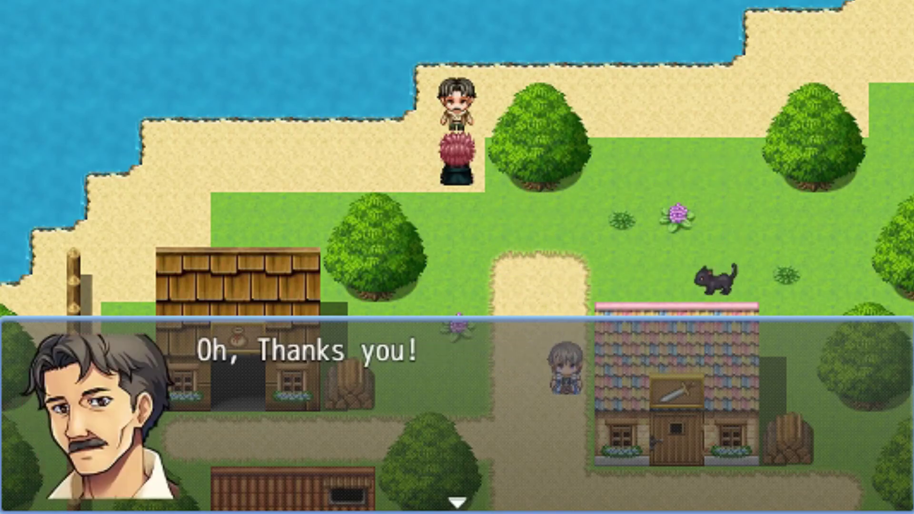
pyautogui.press('Return')
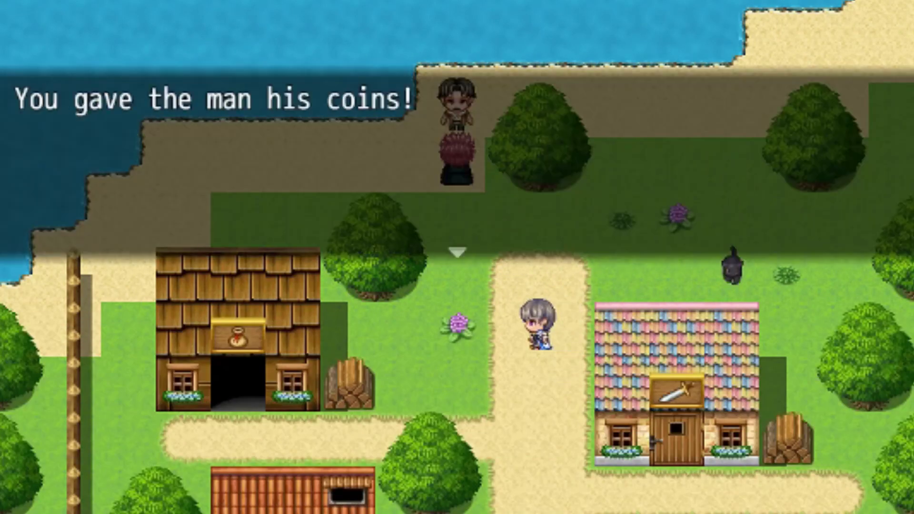
pyautogui.press('Return')
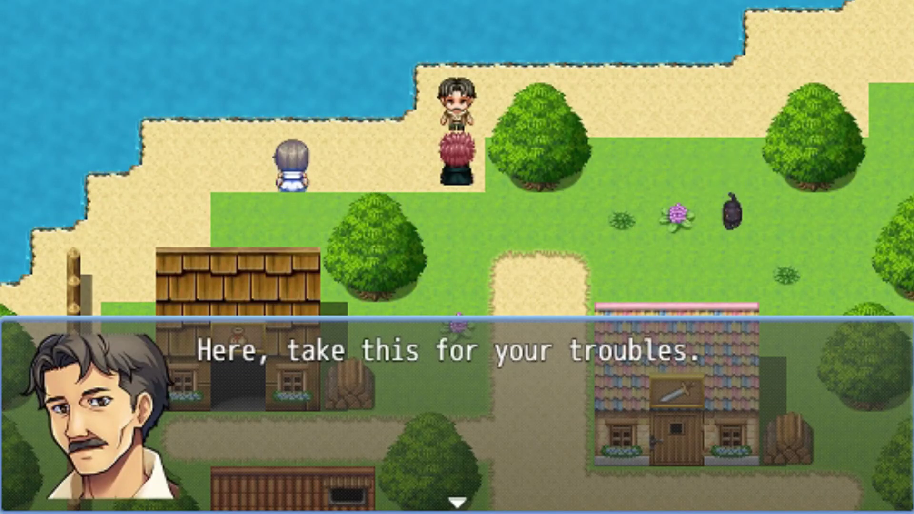
pyautogui.press('Return')
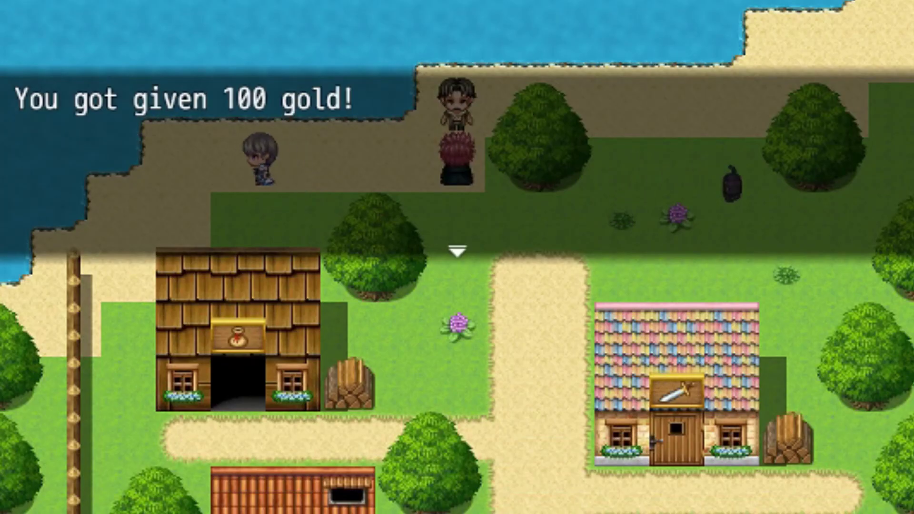
pyautogui.press('Return')
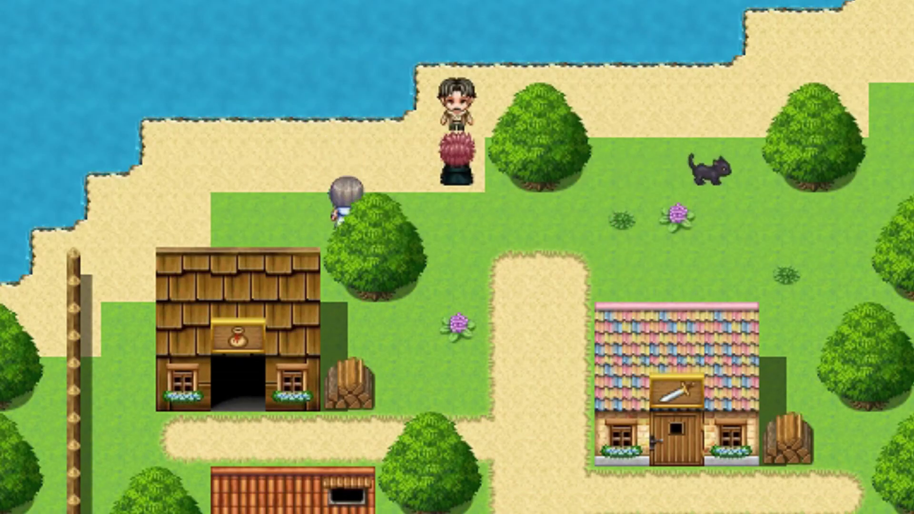
# - Check the party's gold in the game menu and talk to the man again for his after-quest line
pyautogui.press('Escape')
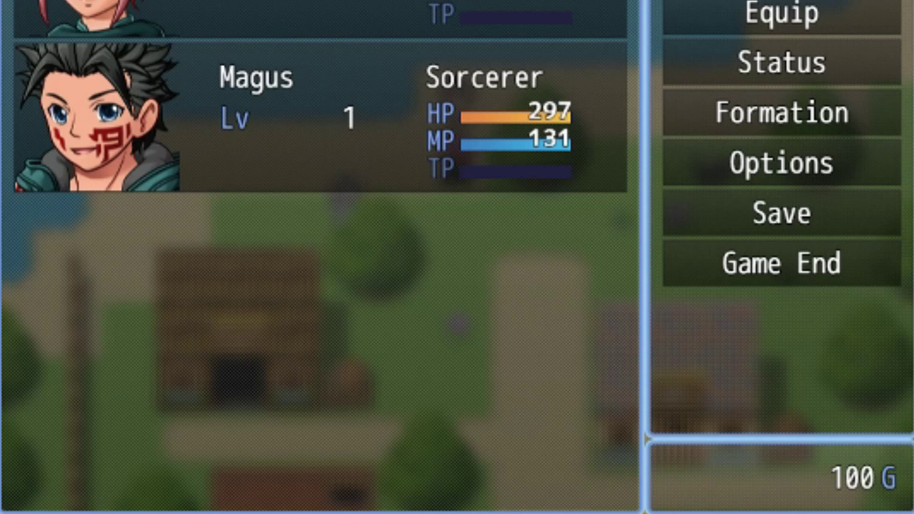
pyautogui.press('Escape')
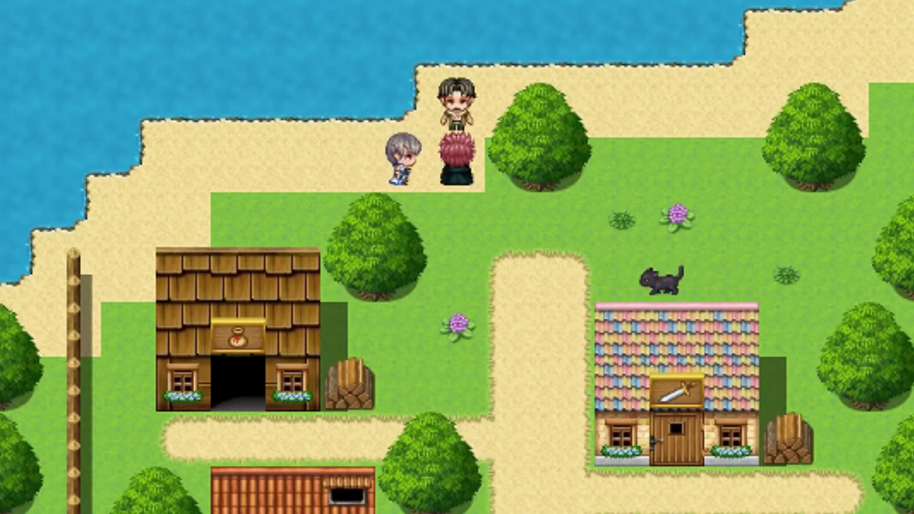
pyautogui.press('Return')
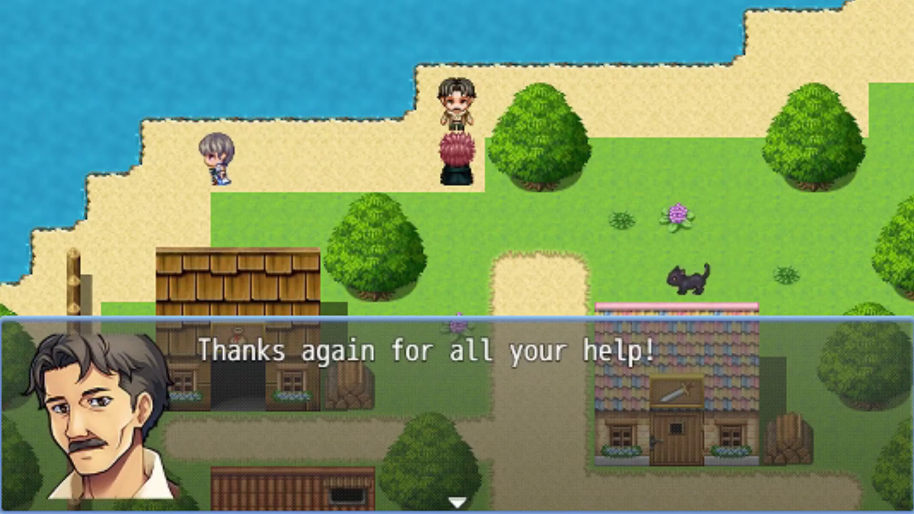
pyautogui.press('Return')
# - Go back to House 1, talk to the girl for her after-quest line and end the playtest
pyautogui.press('Down')
pyautogui.press('Down')
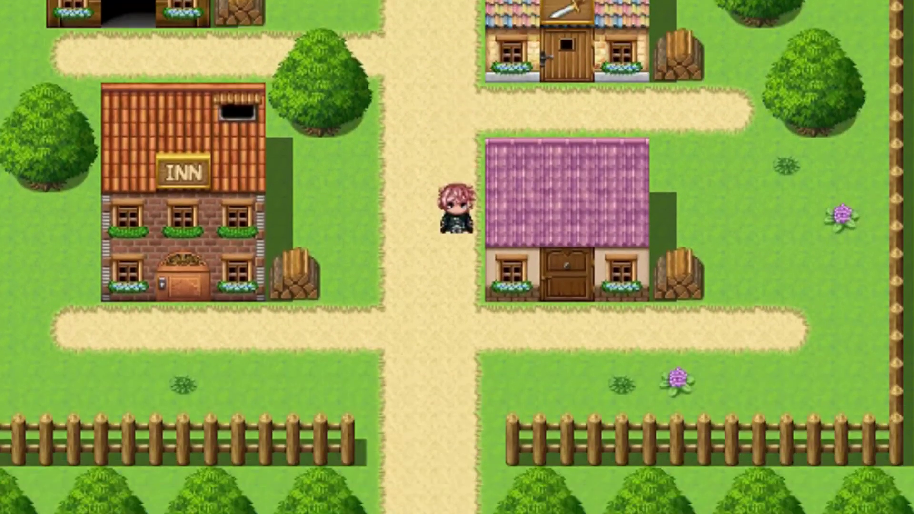
pyautogui.press('Right')
pyautogui.press('Up')
pyautogui.press('Up')
pyautogui.press('Left')
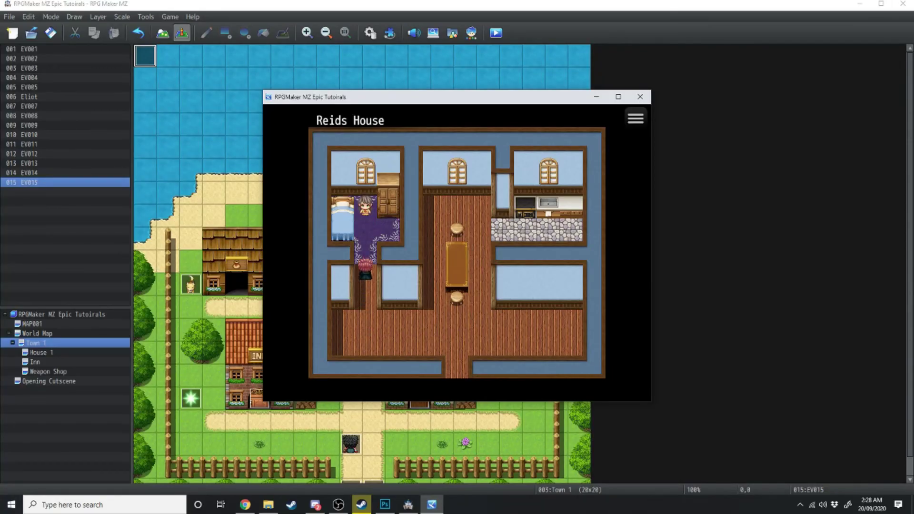
pyautogui.press('Up')
pyautogui.press('Return')
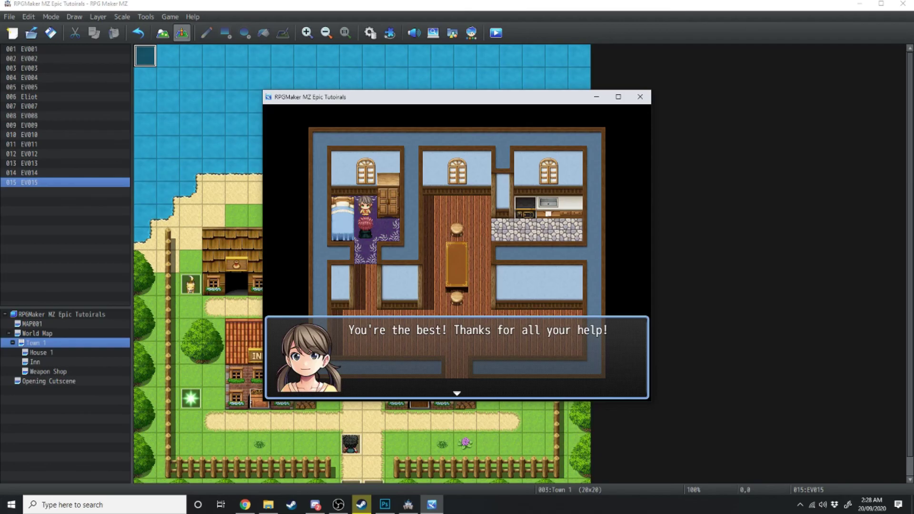
pyautogui.hotkey('alt', 'F4')
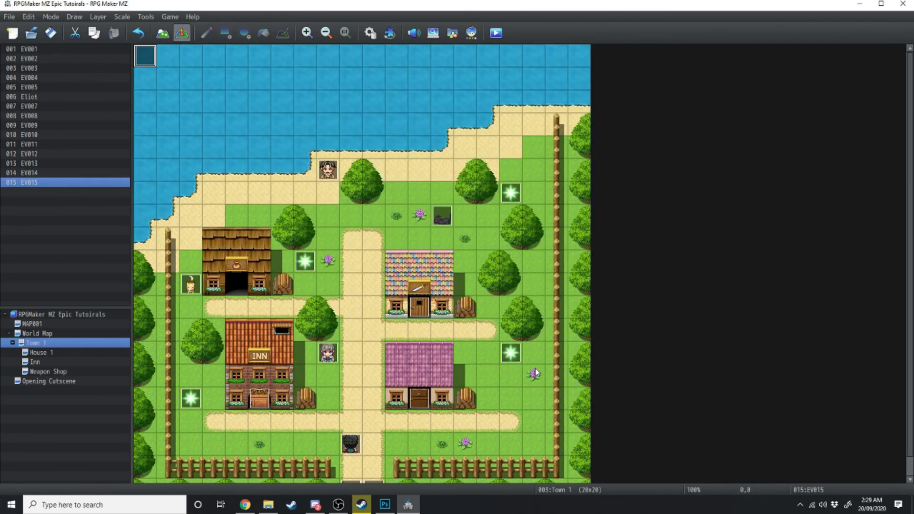